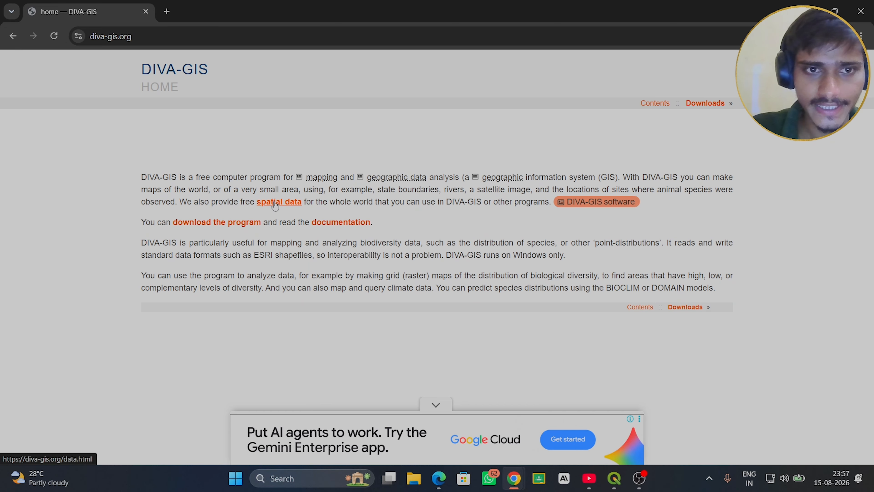
- Open the DIVA-GIS free spatial data page, dismissing the advertisement, and bring the country data selection form into view
click(273, 203)
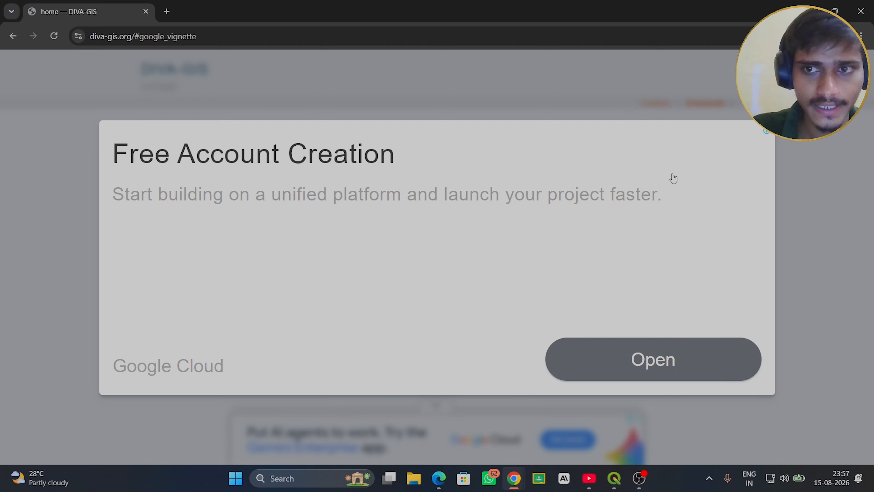
click(765, 109)
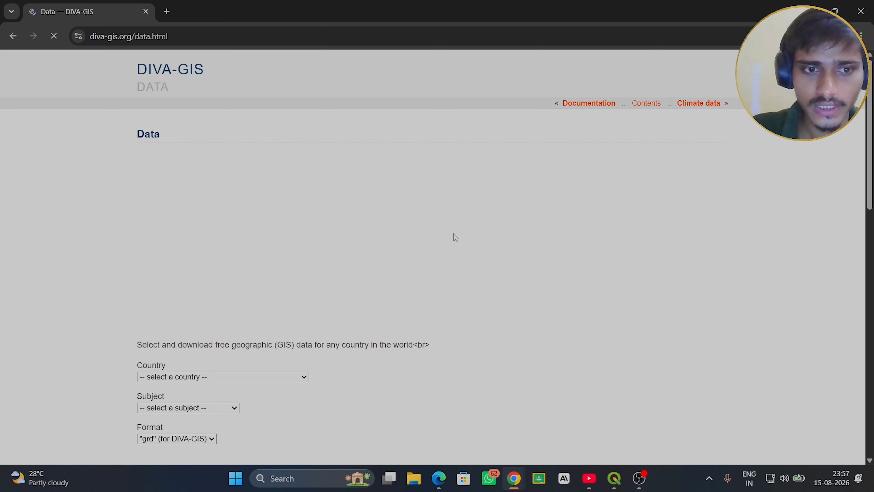
scroll(241, 377, down, 10)
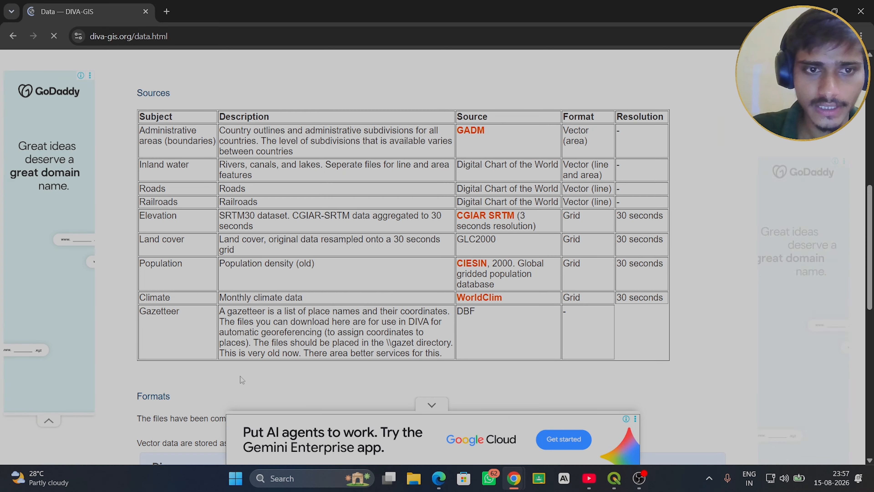
scroll(241, 377, up, 10)
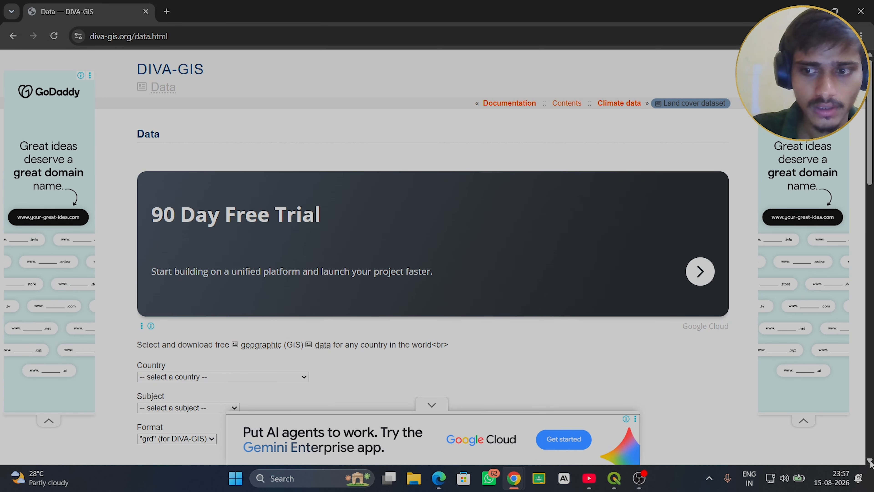
click(871, 460)
click(870, 460)
click(870, 460)
click(870, 461)
click(870, 461)
click(870, 461)
click(871, 460)
scroll(178, 194, down, 3)
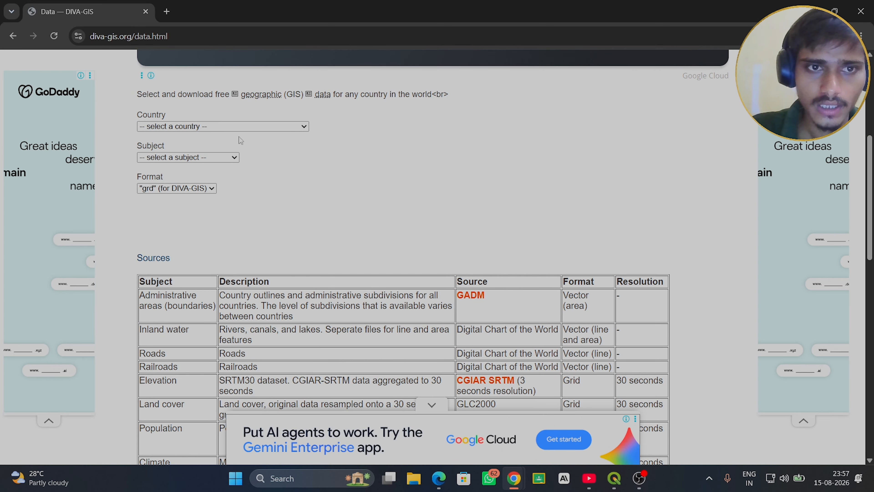
- Choose India as the country and Administrative areas as the subject in the data download form
click(251, 128)
text(in)
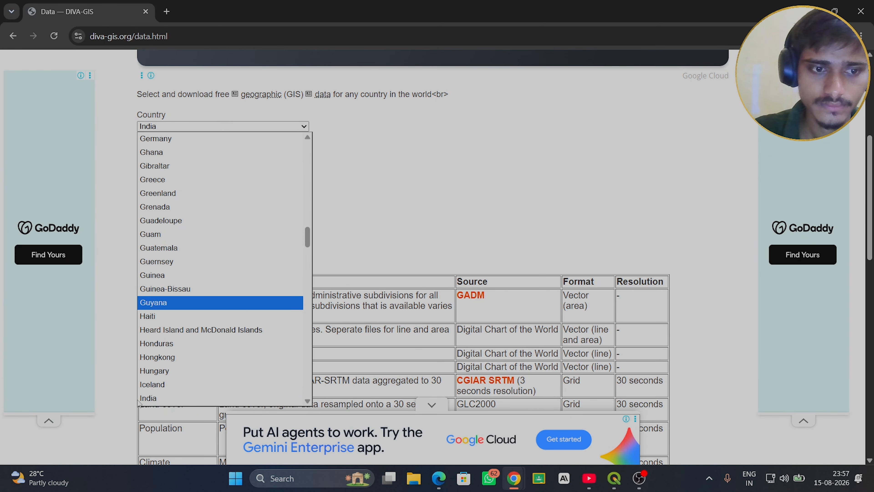
click(155, 397)
click(226, 158)
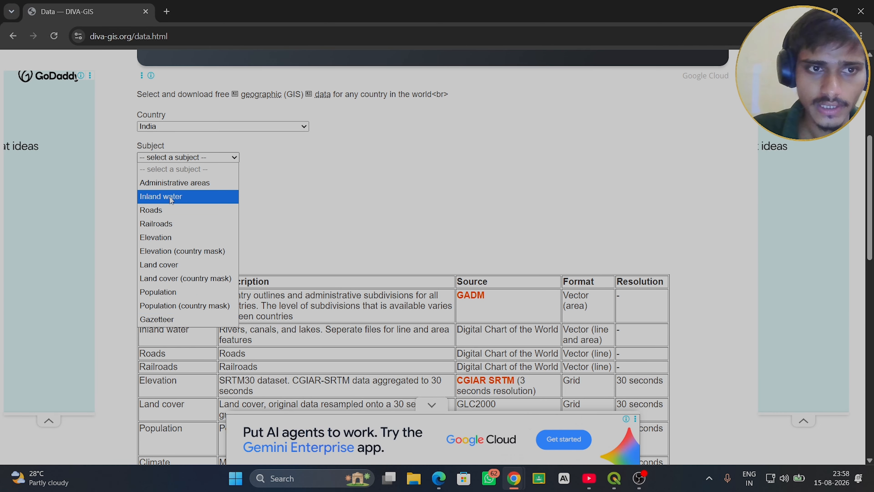
click(235, 160)
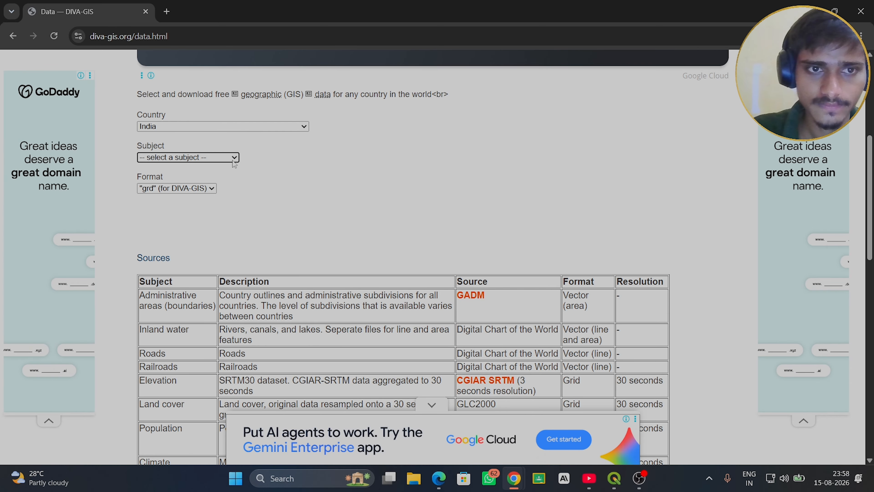
click(226, 158)
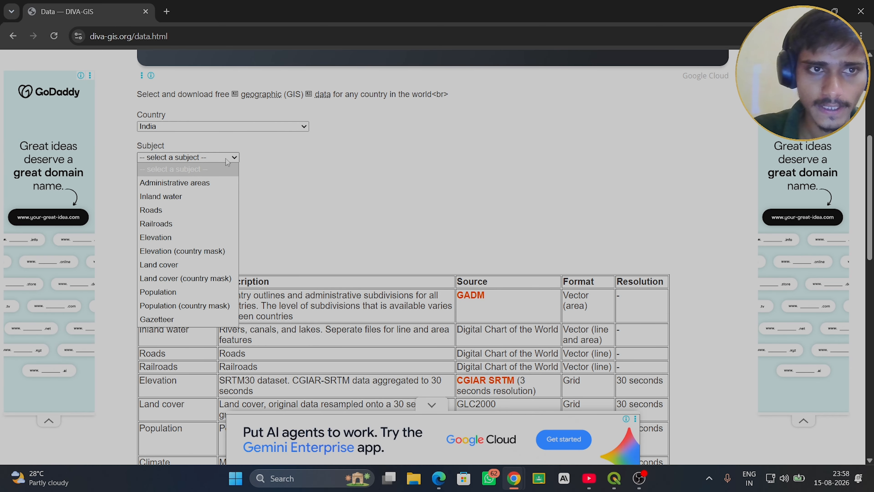
click(178, 182)
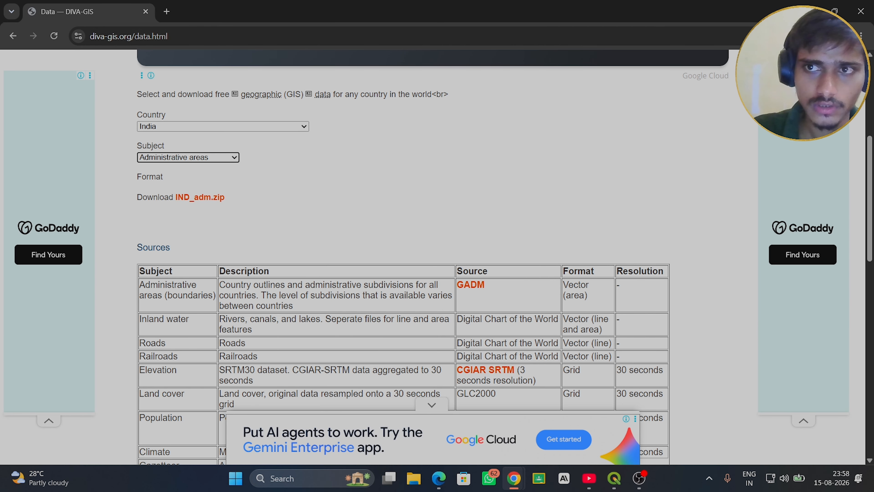
- Switch to QGIS and expand the D: drive's QGIS folder down to the IND_adm folder's files
click(811, 4)
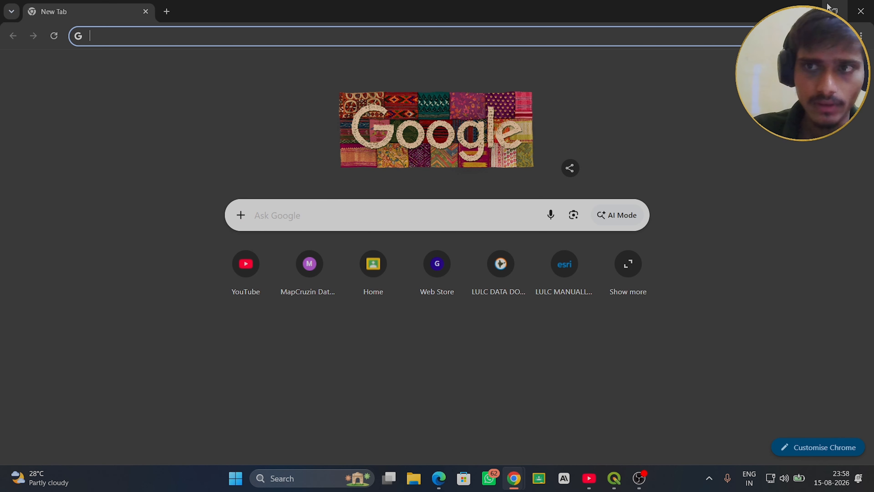
click(811, 6)
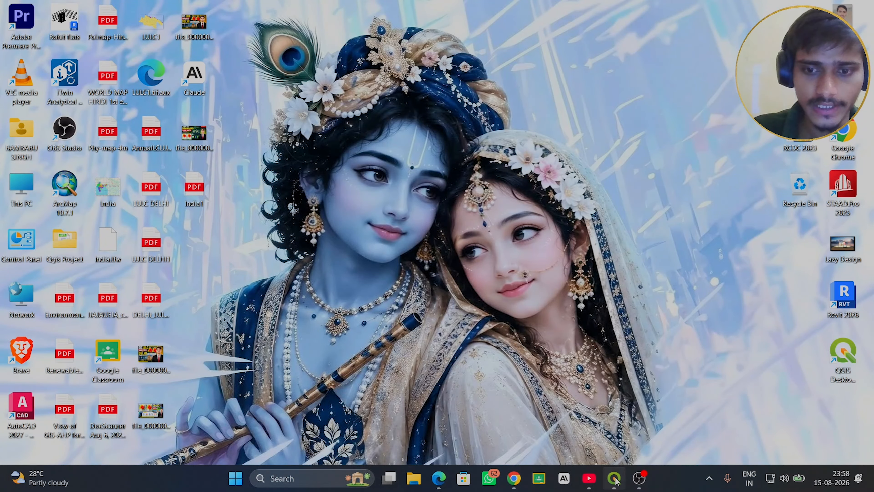
click(615, 479)
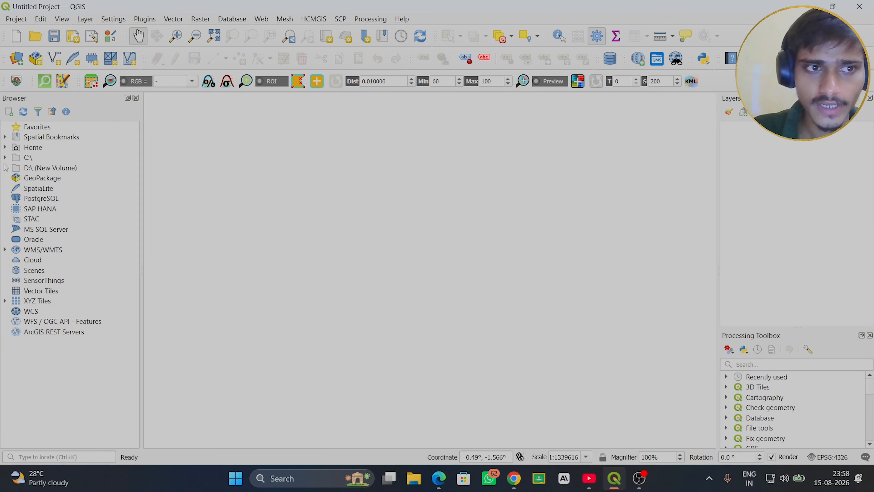
click(5, 167)
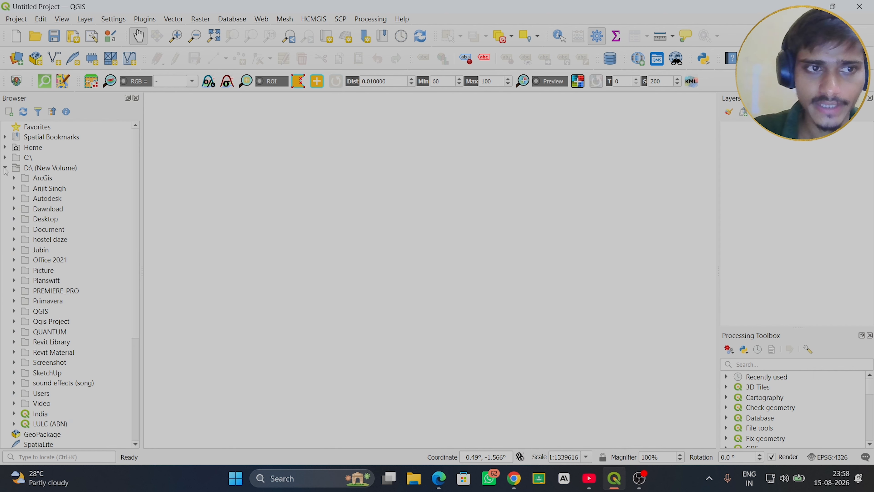
click(15, 312)
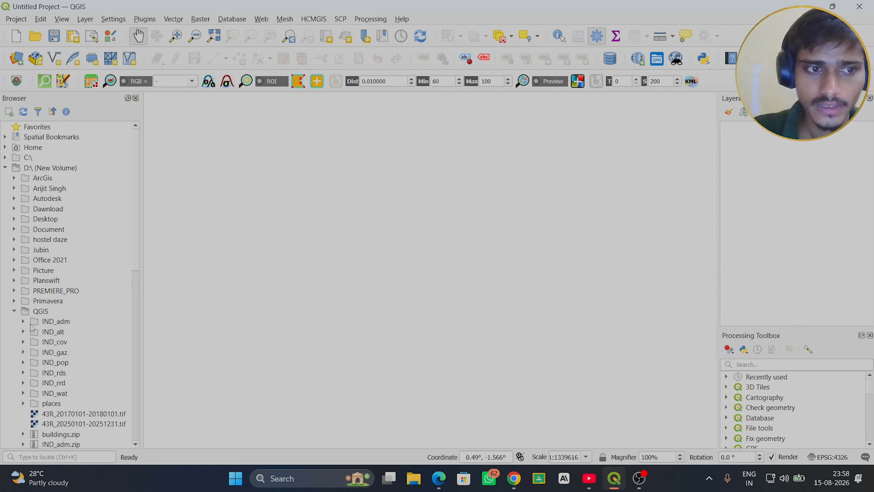
click(25, 322)
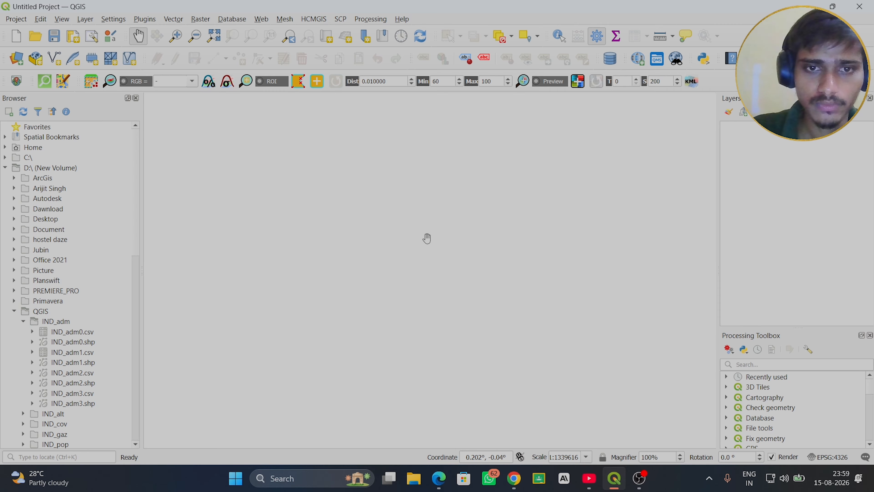
- Add the IND_adm3.shp shapefile to the map and inspect its subdivision boundaries
drag(77, 403, 367, 326)
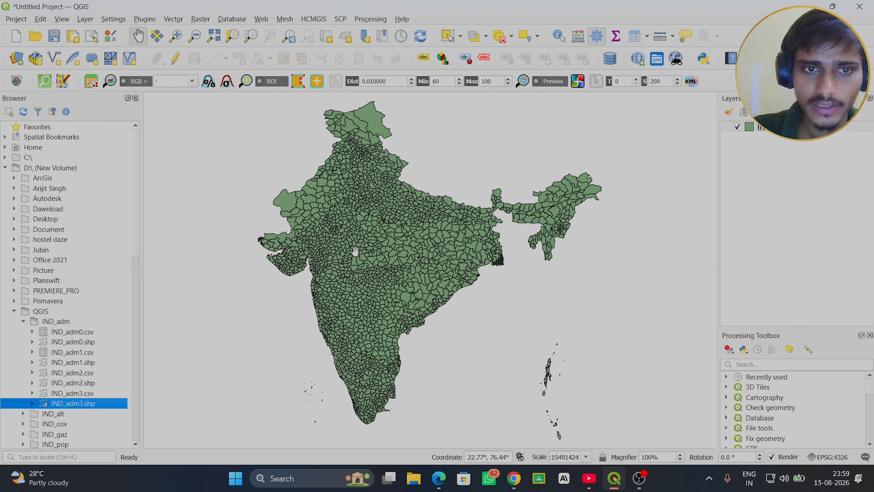
scroll(375, 242, up, 4)
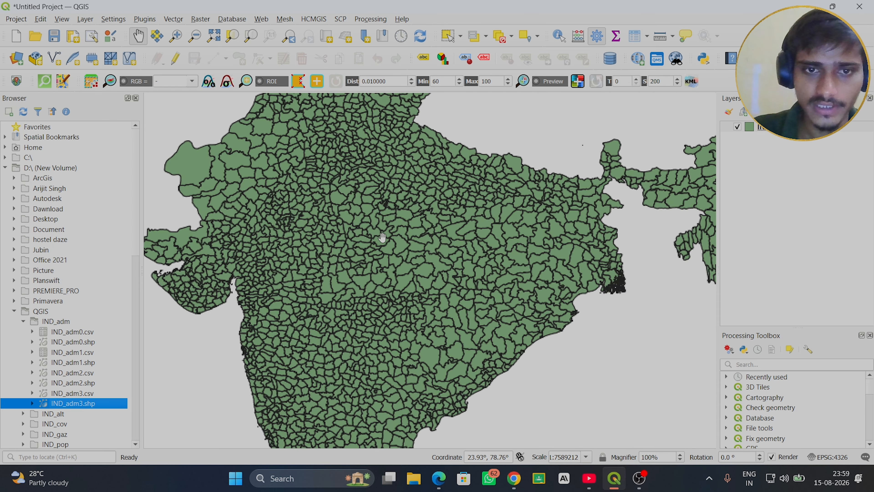
scroll(382, 238, down, 4)
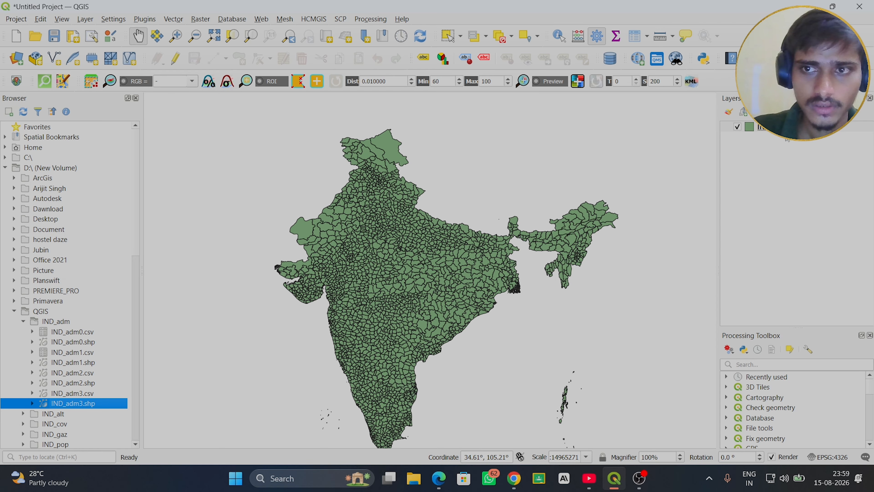
- Remove the IND_adm3 layer from the project
click(788, 127)
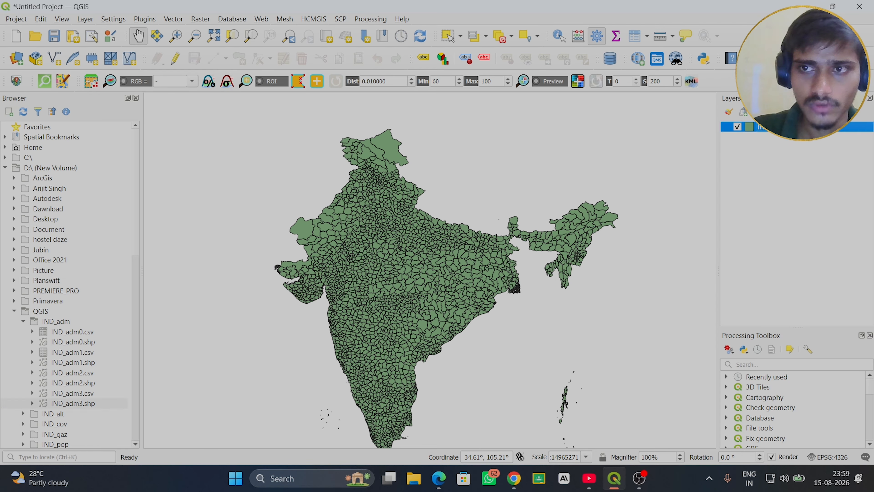
key(ctrl+d)
click(419, 254)
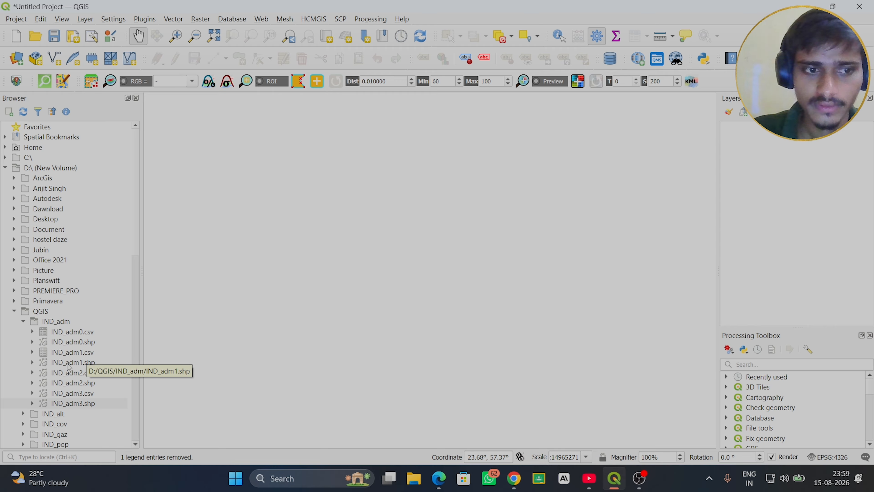
- Add the IND_adm1.shp state boundaries shapefile to the map
mouse_move(68, 367)
mouse_down()
mouse_move(427, 271)
mouse_move(424, 262)
mouse_up()
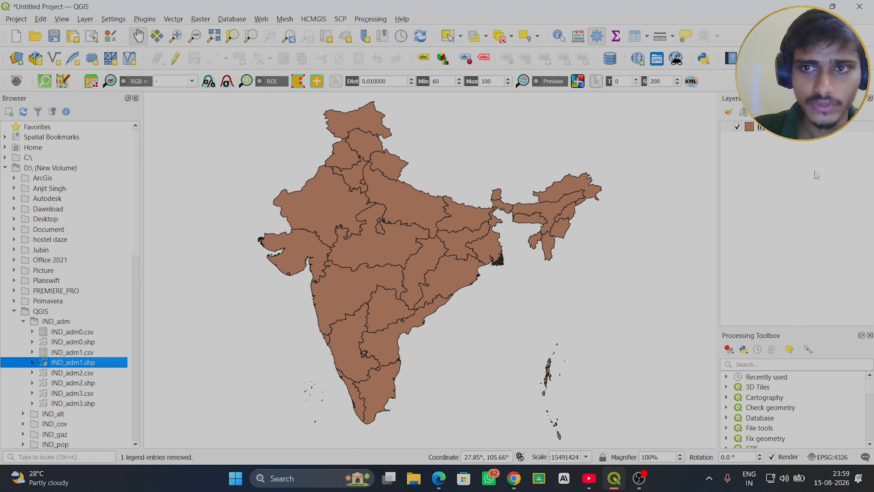
click(765, 127)
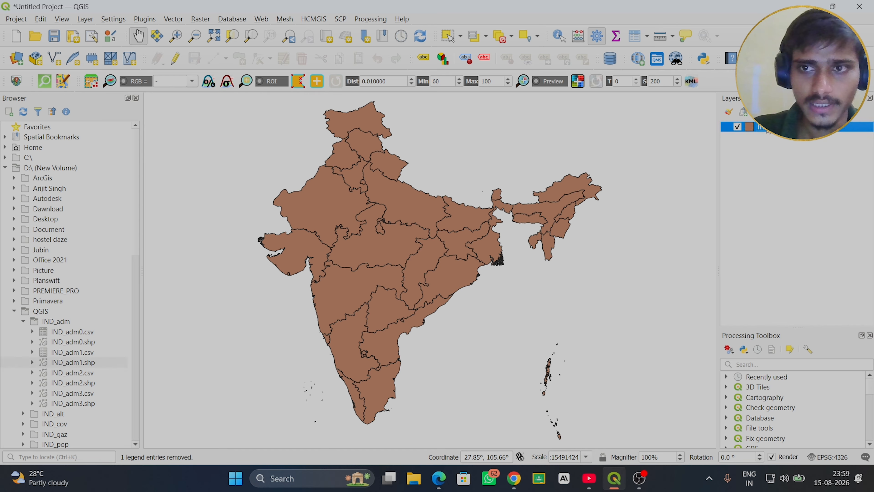
right_click(767, 129)
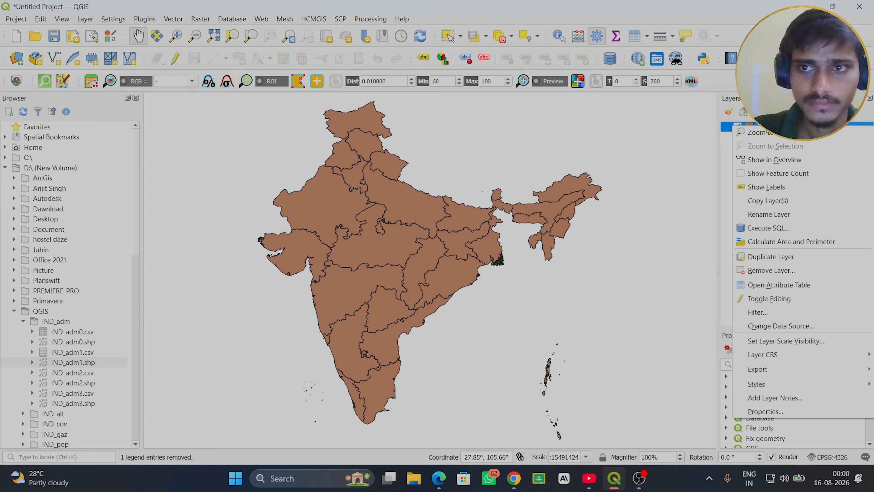
click(685, 137)
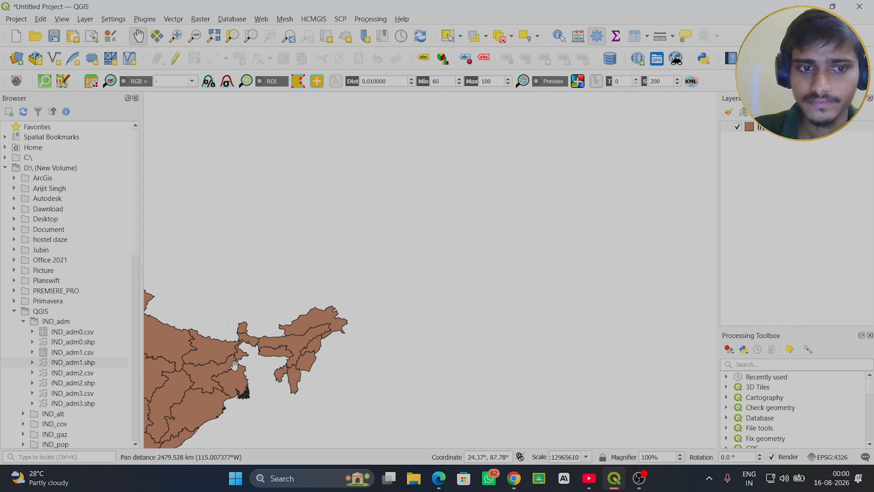
drag(234, 365, 460, 236)
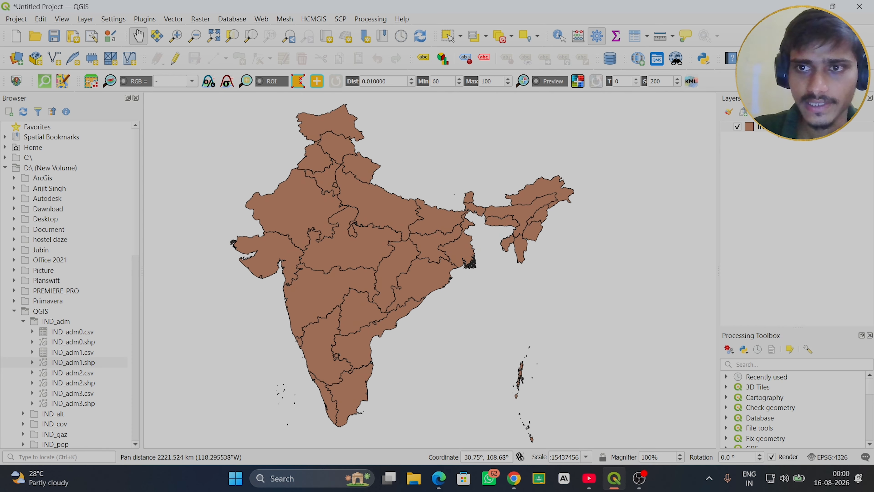
- Set the IND_adm1 layer's symbology to Categorized, with NAME_1 as the value field
right_click(734, 128)
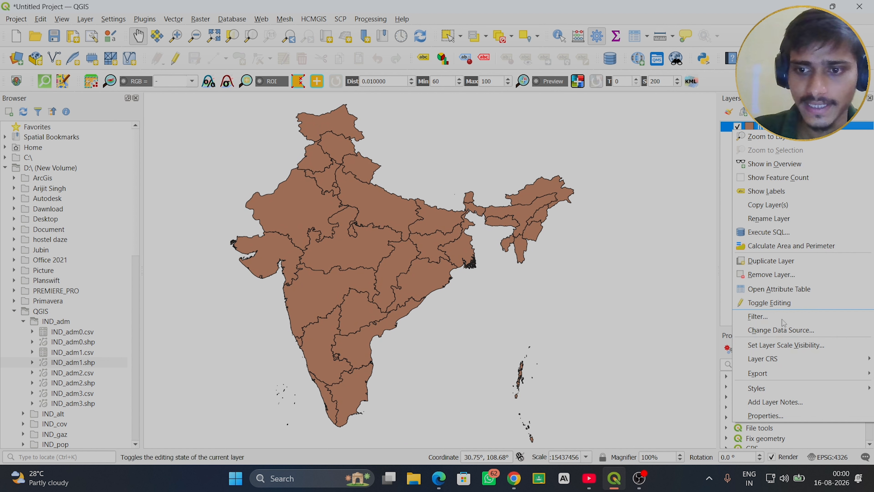
click(766, 415)
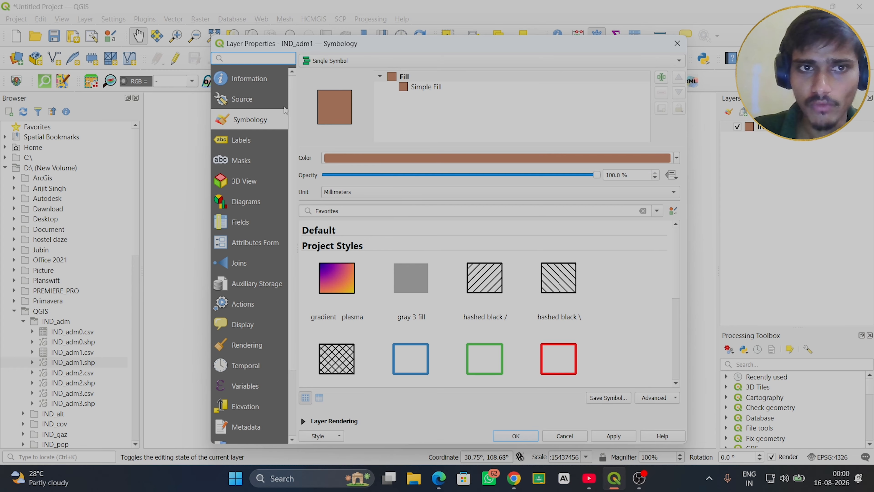
click(239, 146)
click(249, 119)
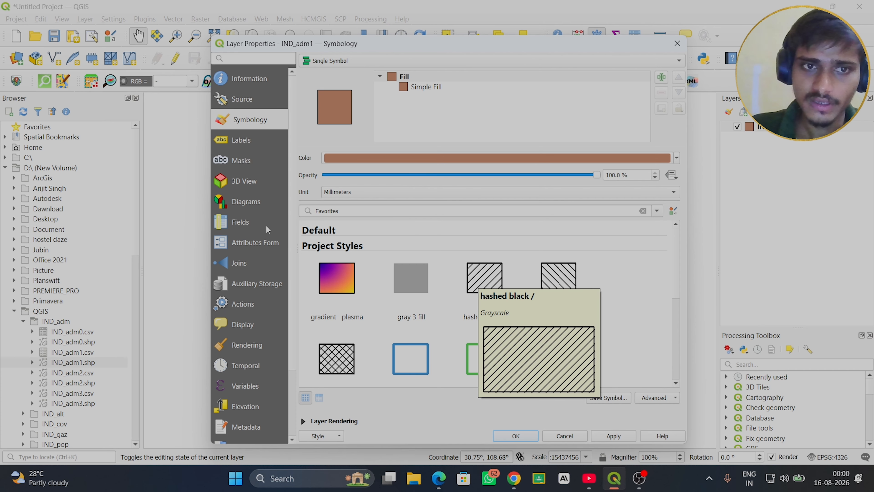
click(252, 142)
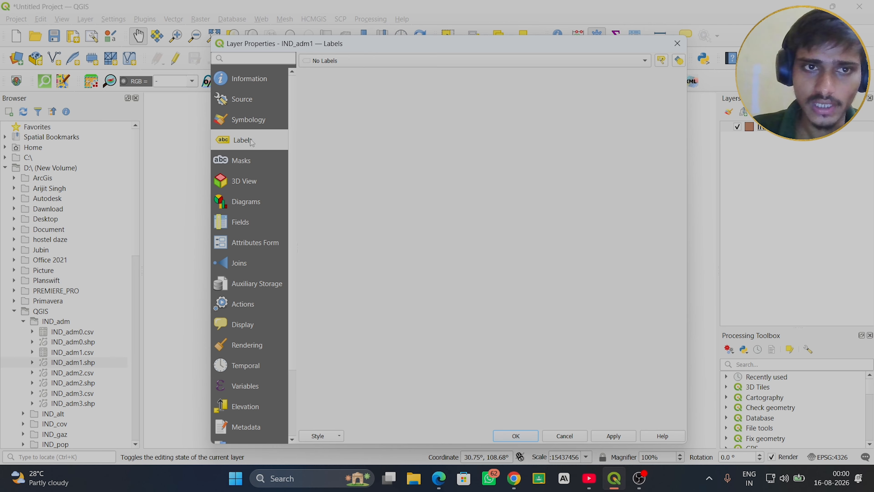
click(252, 124)
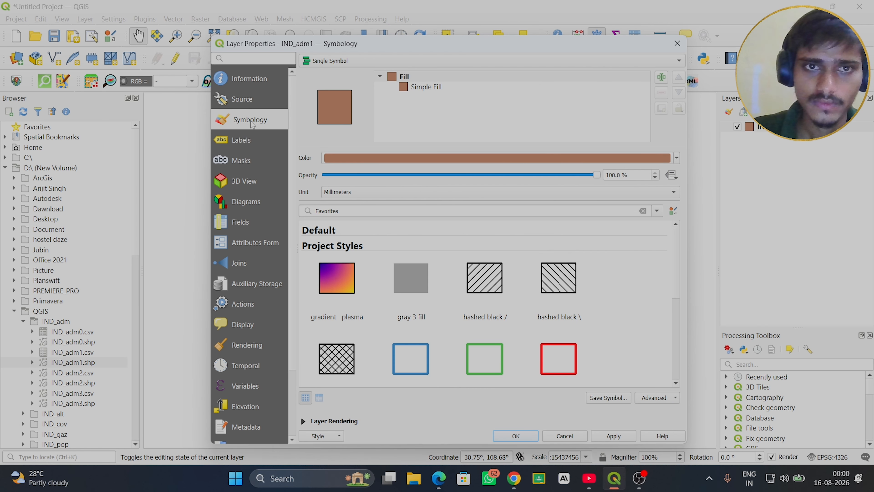
click(441, 61)
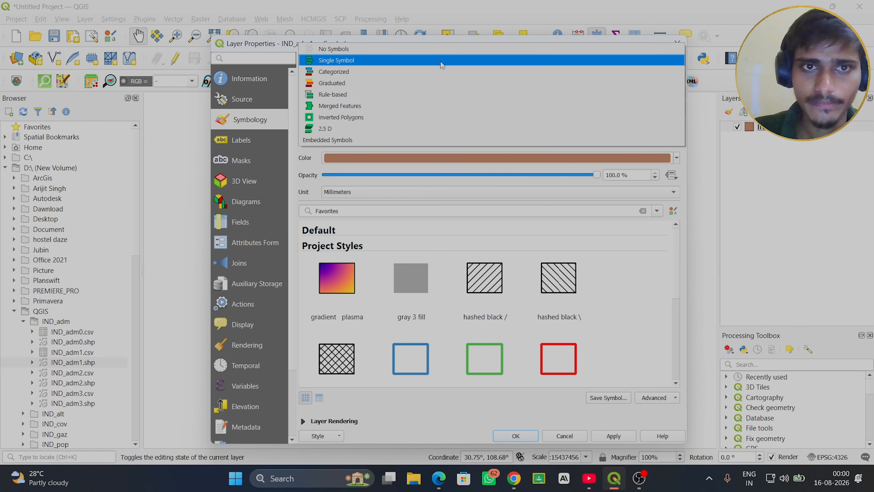
click(338, 72)
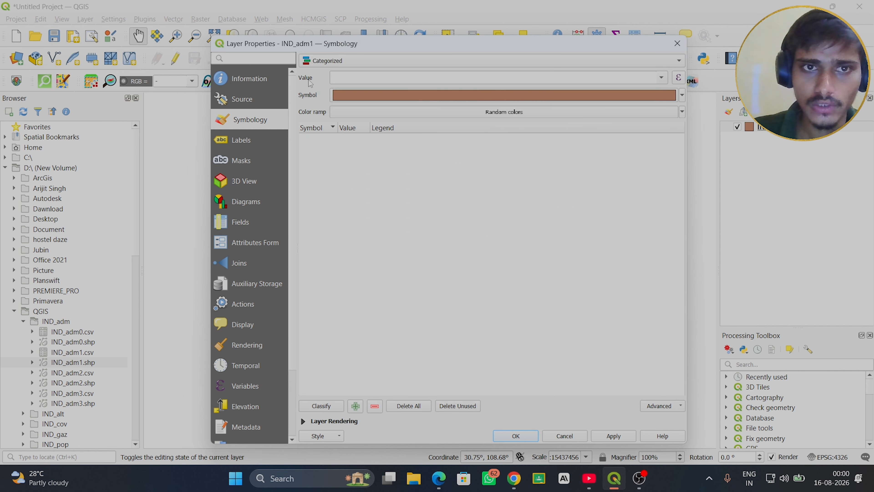
click(661, 78)
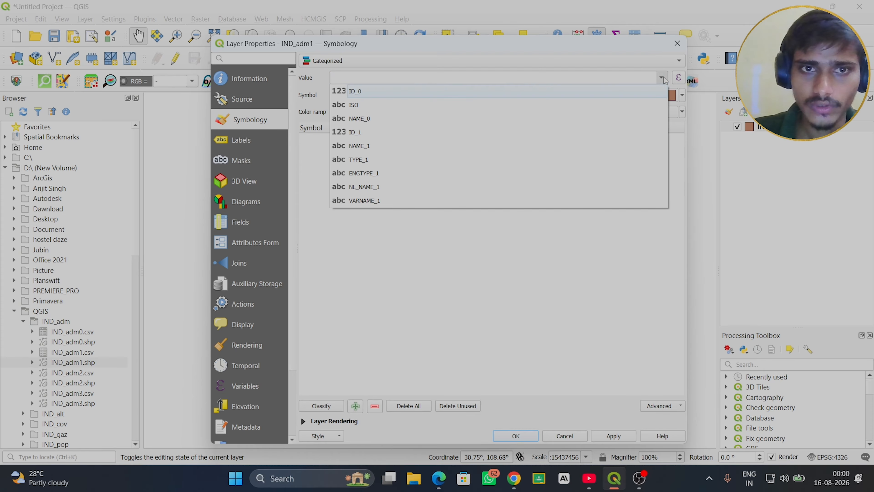
click(376, 146)
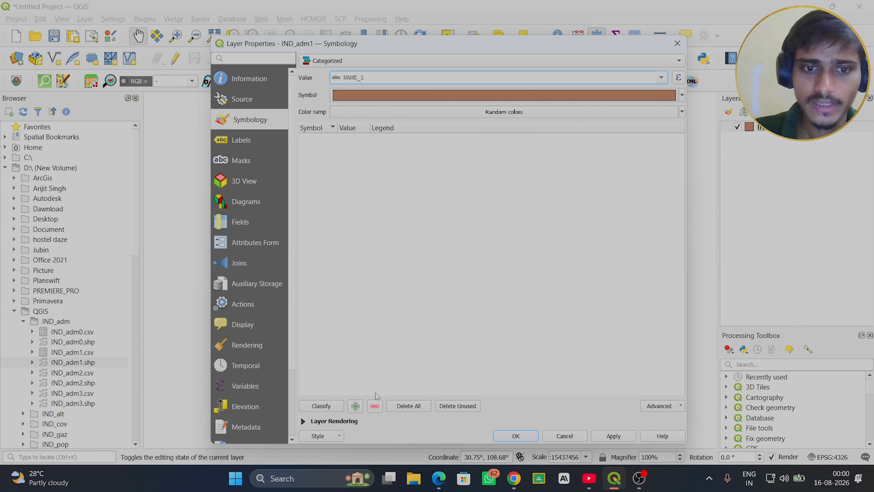
- Classify the layer into one category per state and turn on Single Labels with NAME_1 as the label value
click(324, 407)
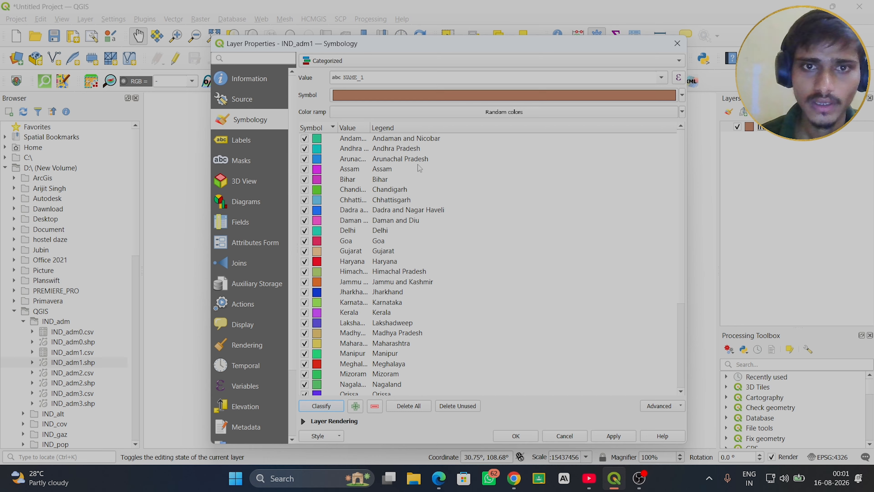
click(254, 141)
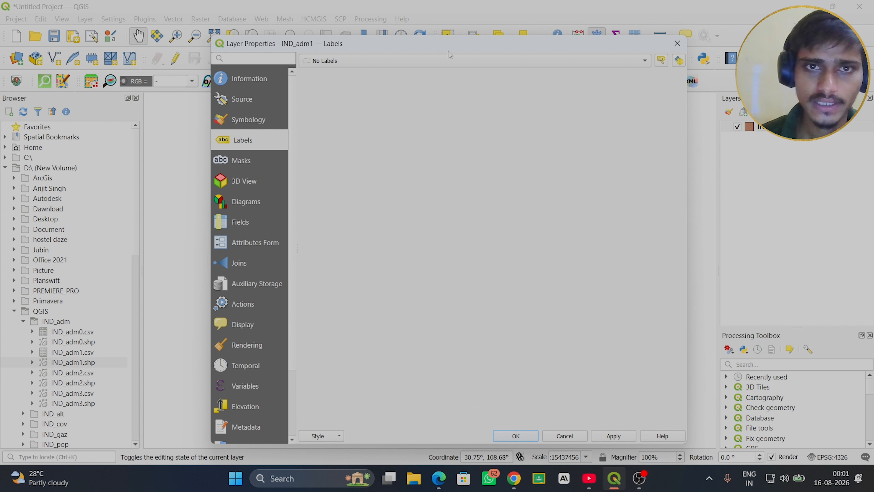
click(411, 65)
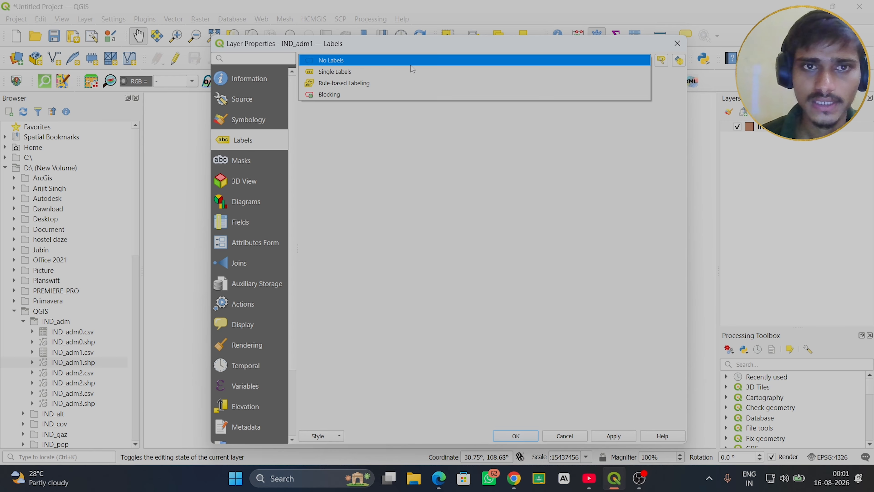
click(383, 72)
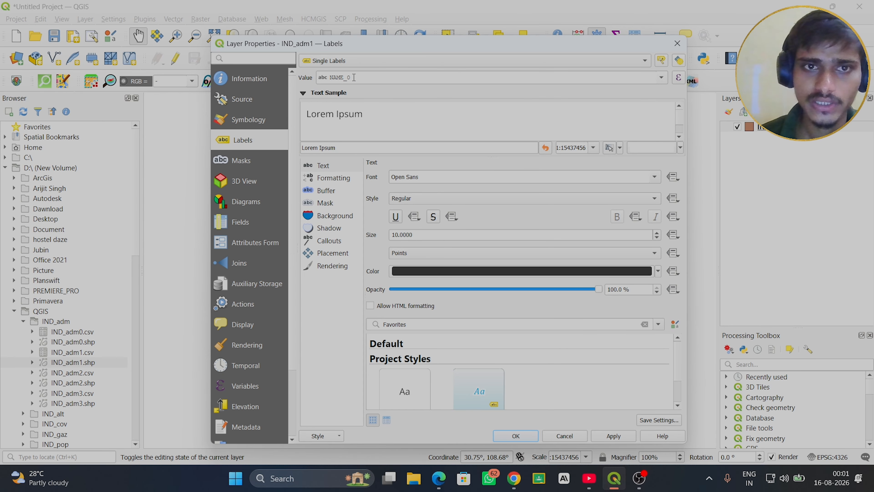
click(661, 77)
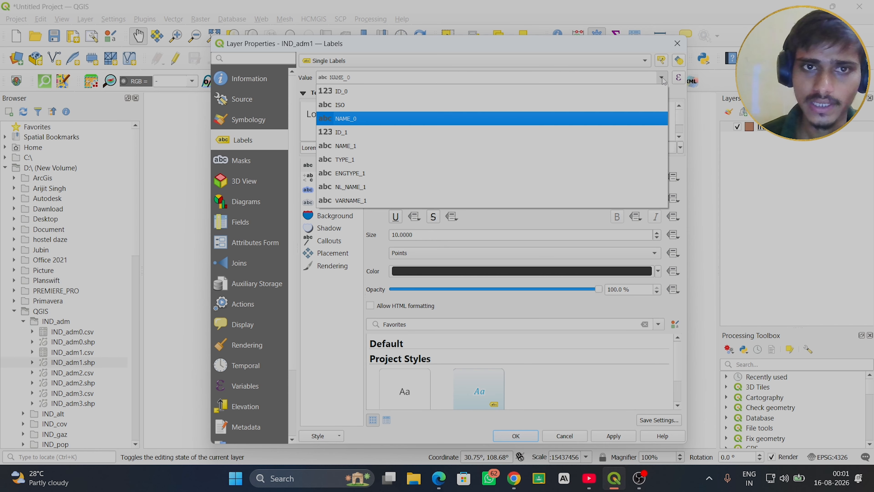
click(341, 148)
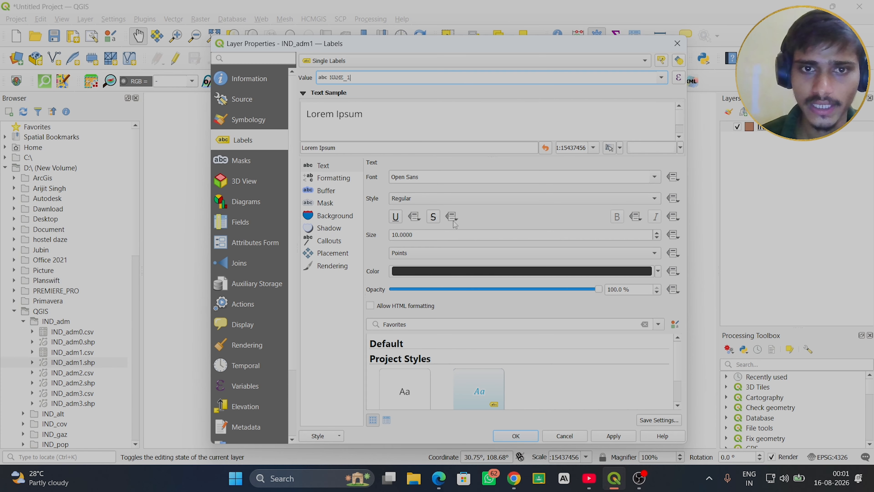
- Set the label font to Segoe UI Black
click(653, 178)
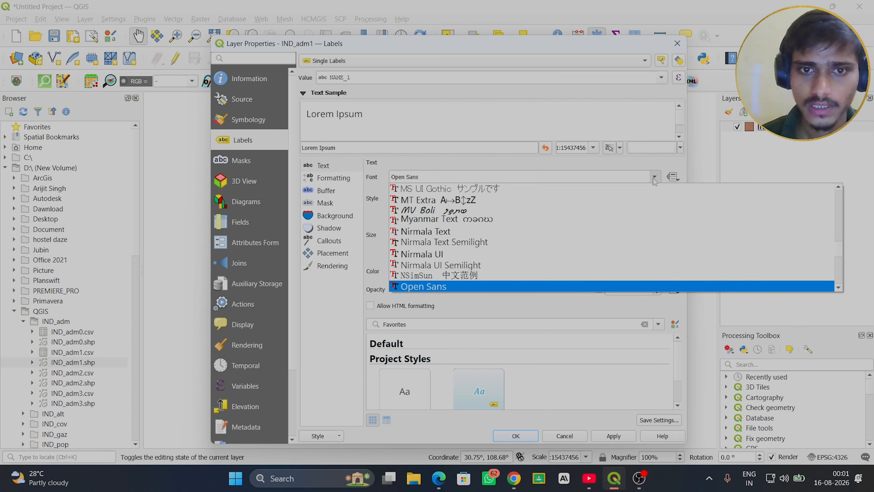
scroll(434, 229, down, 15)
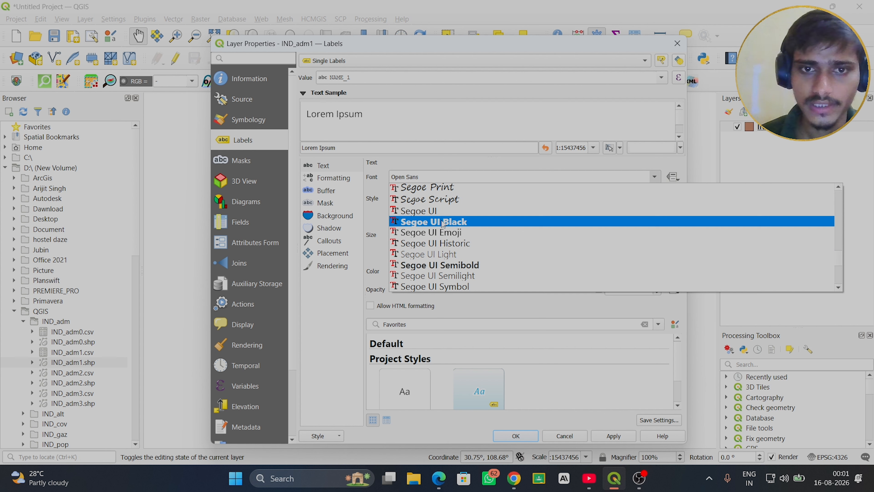
click(443, 224)
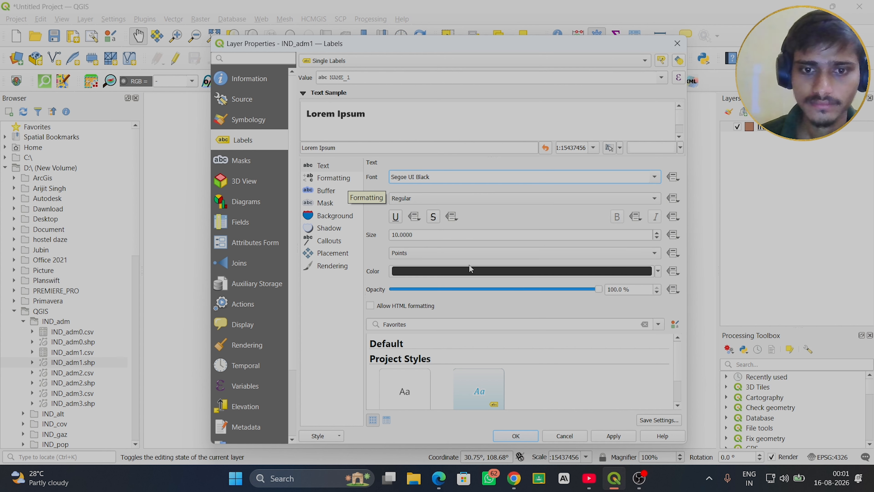
click(678, 405)
click(678, 405)
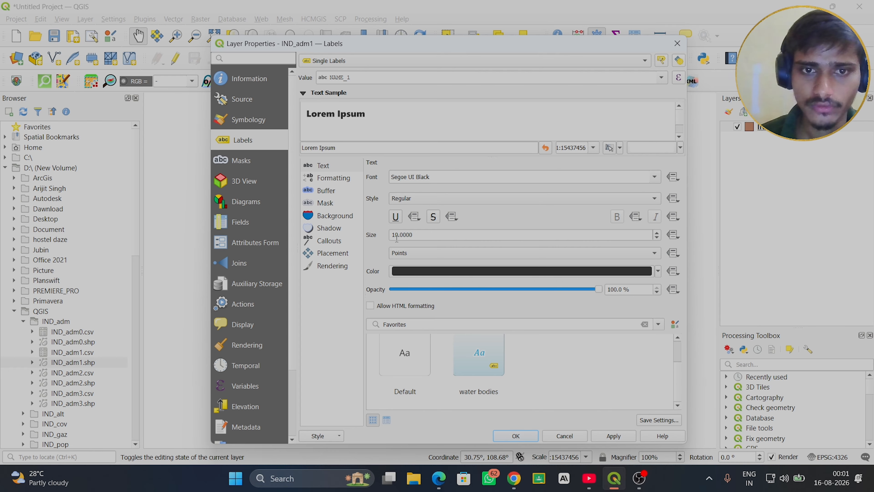
- Review the label formatting and buffer settings and enable the label mask
click(335, 180)
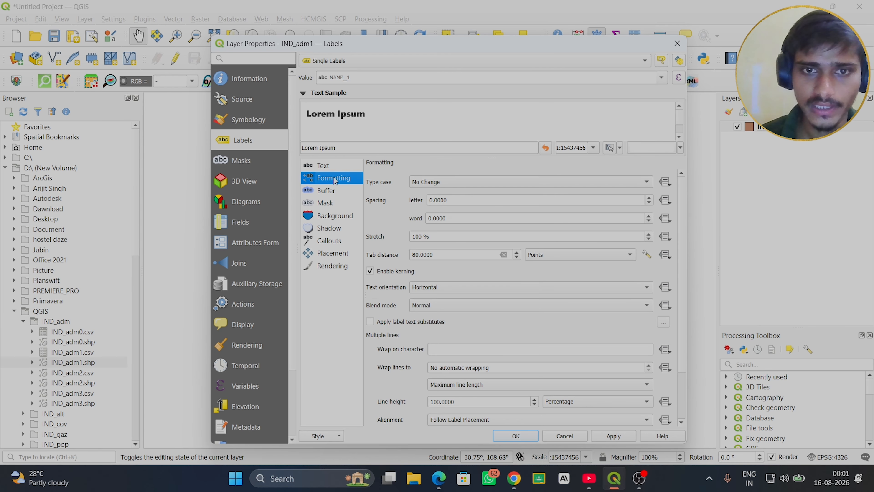
click(329, 192)
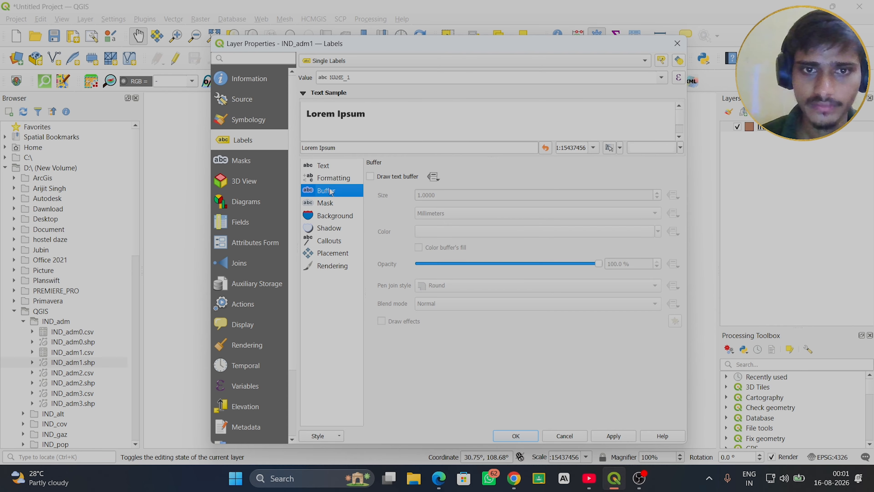
click(371, 177)
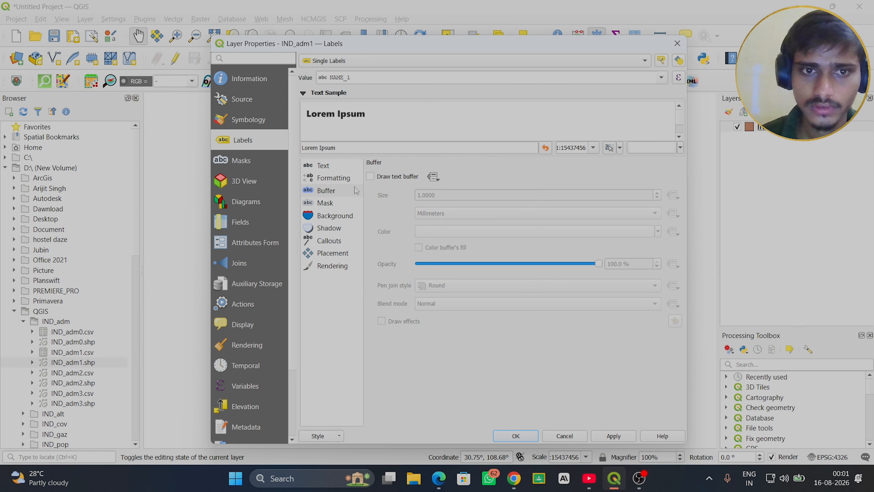
click(329, 204)
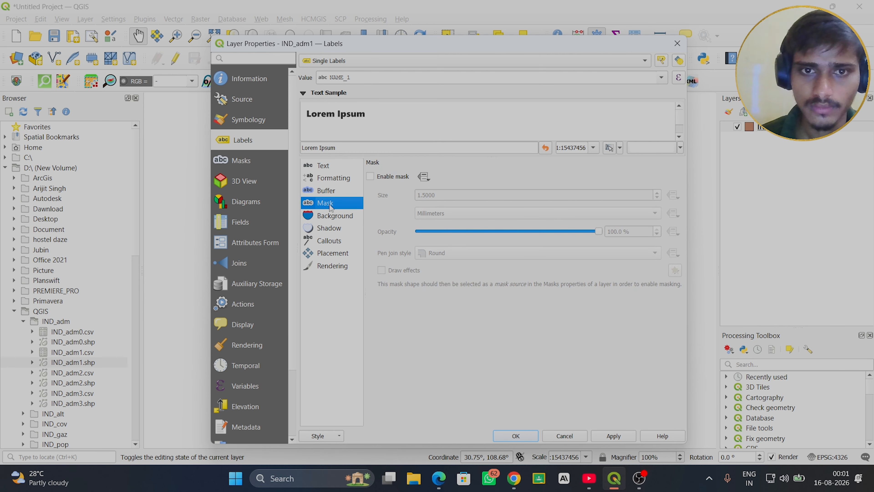
click(370, 177)
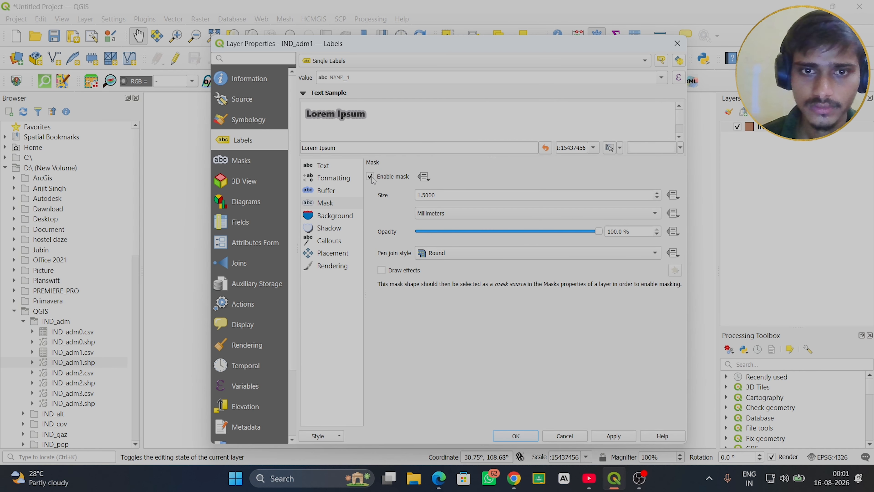
click(342, 191)
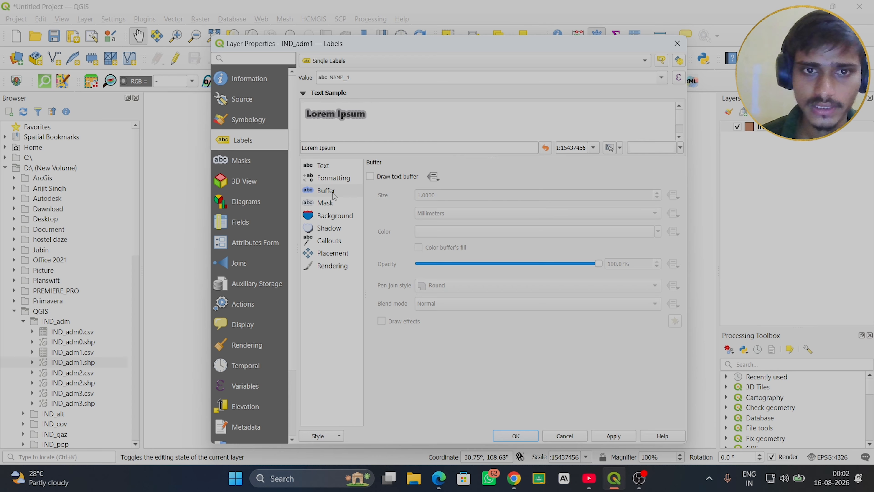
click(334, 204)
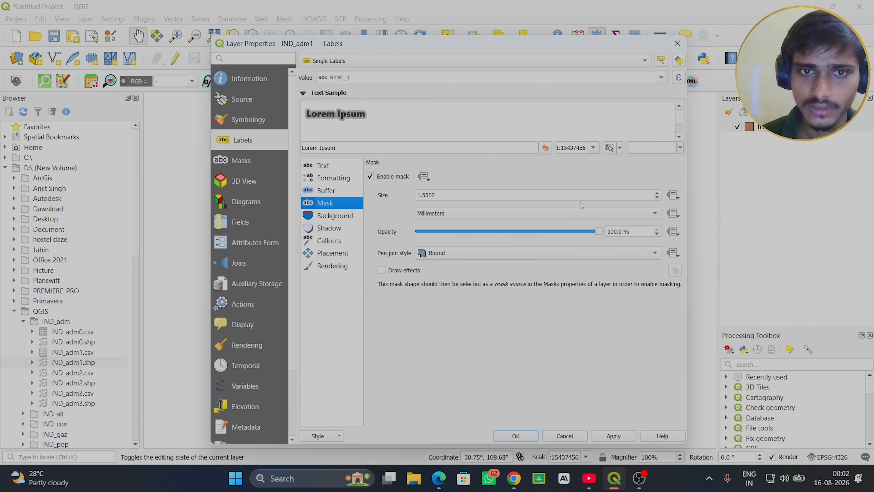
click(641, 195)
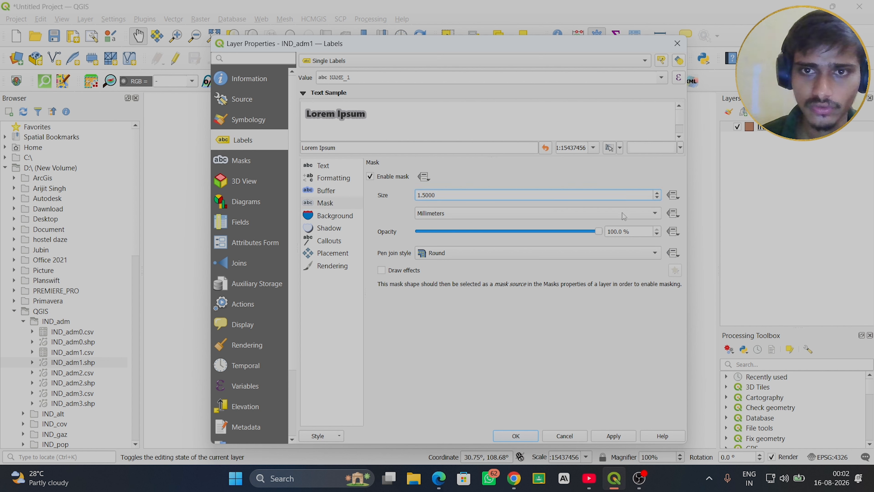
- Enable the text buffer for the labels and set its color to red (#ef0101)
click(325, 188)
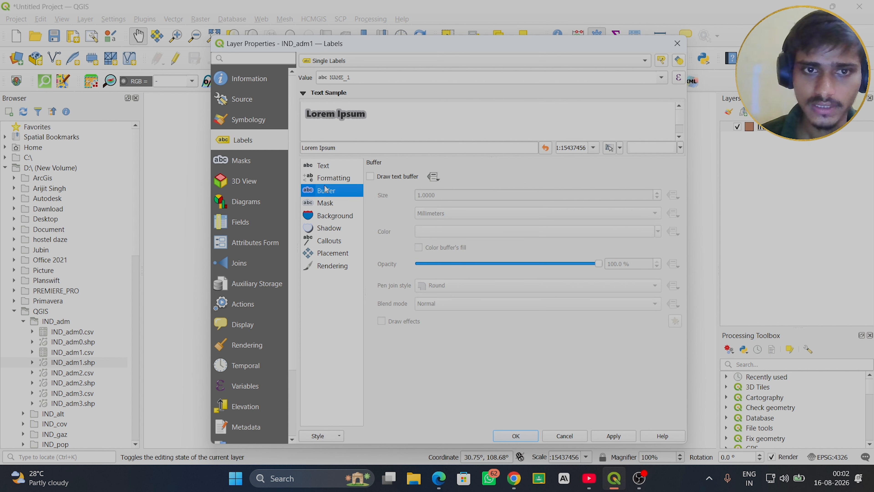
click(370, 176)
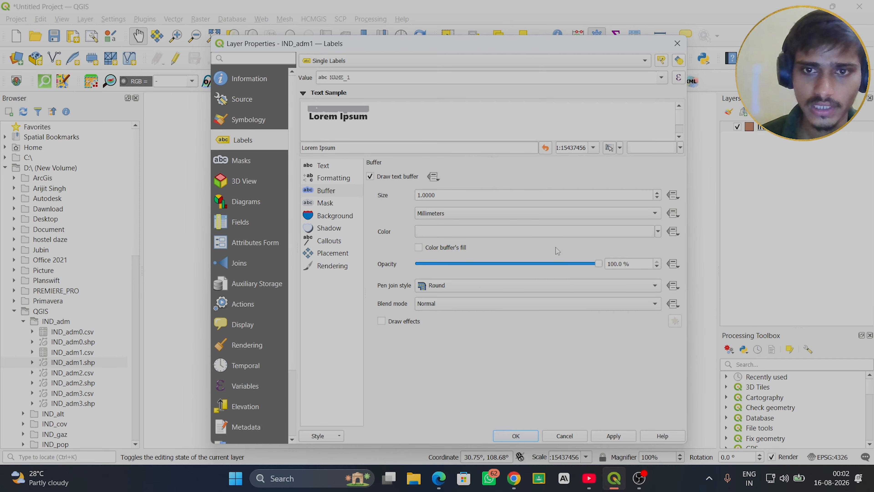
click(636, 235)
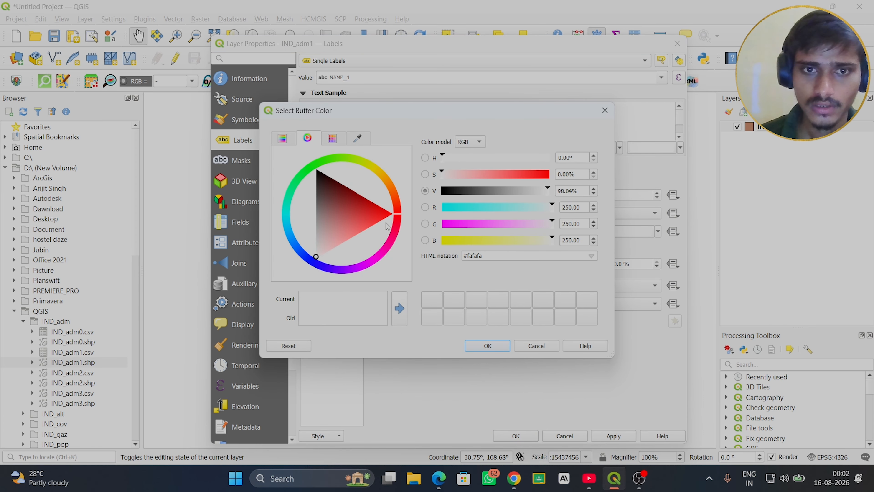
click(388, 214)
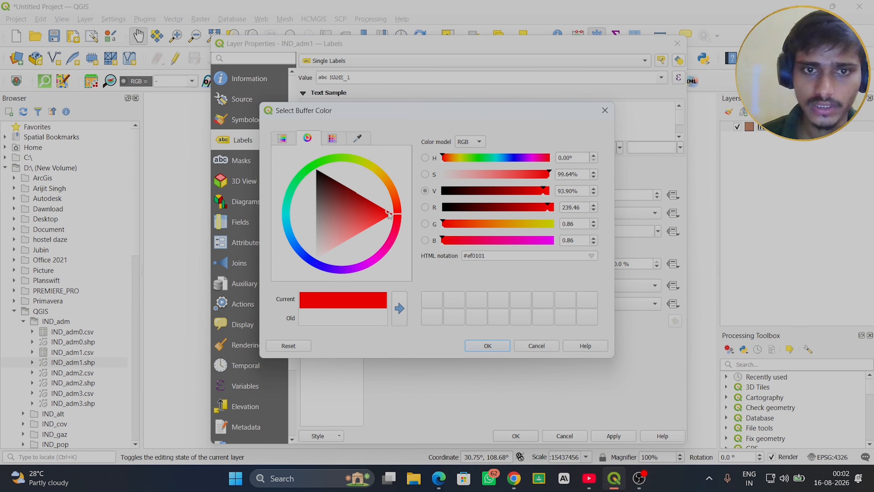
click(477, 346)
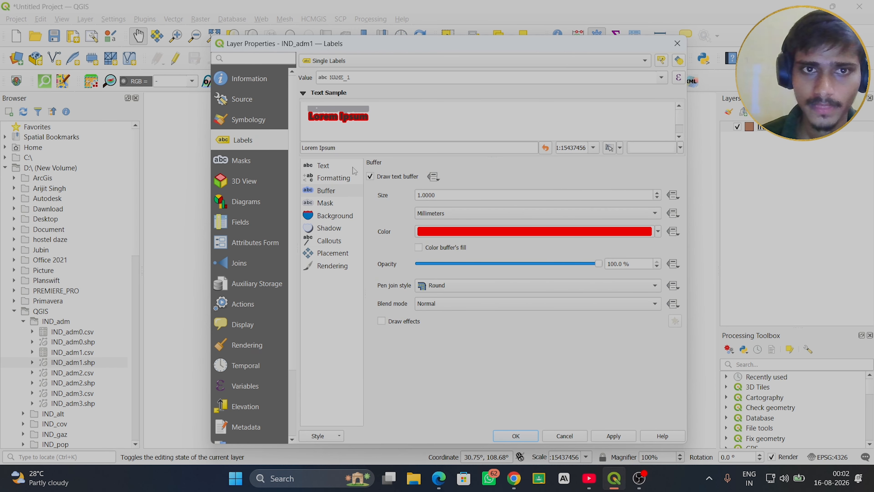
- Set the label text buffer size to 0.9 millimeters, keeping its opacity at 100 %
click(657, 199)
click(658, 199)
click(658, 199)
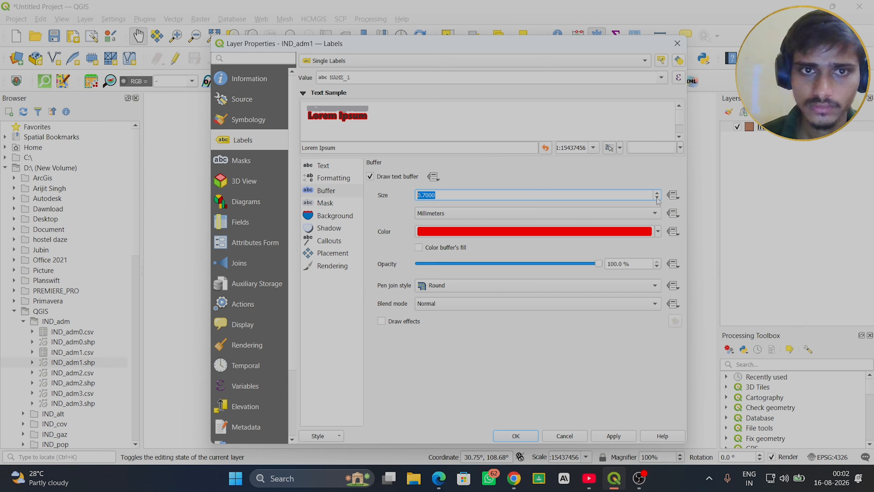
click(657, 193)
click(657, 193)
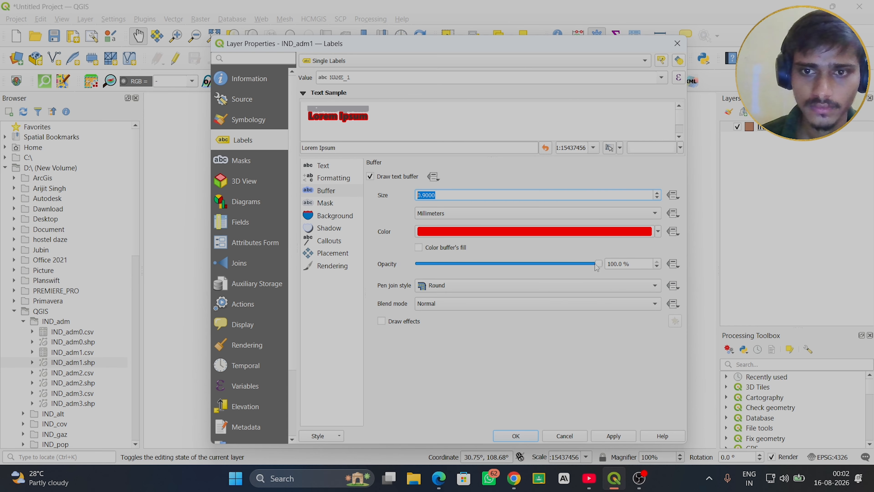
drag(598, 265, 640, 274)
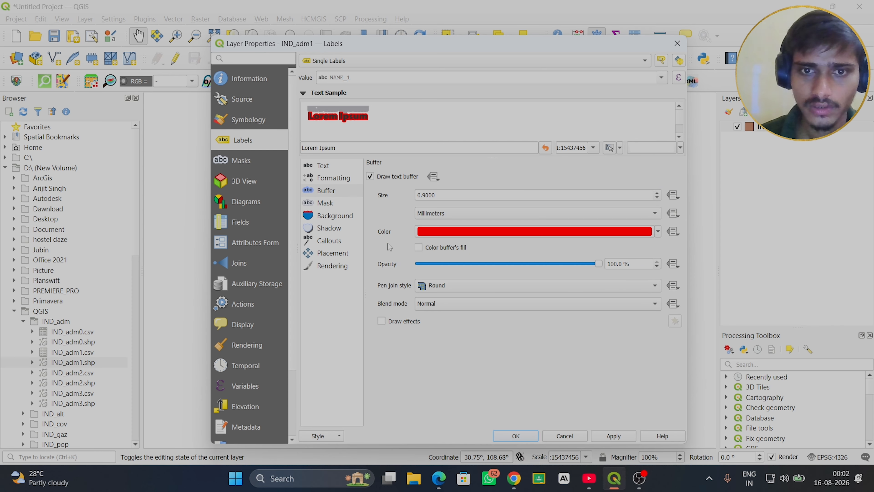
click(420, 249)
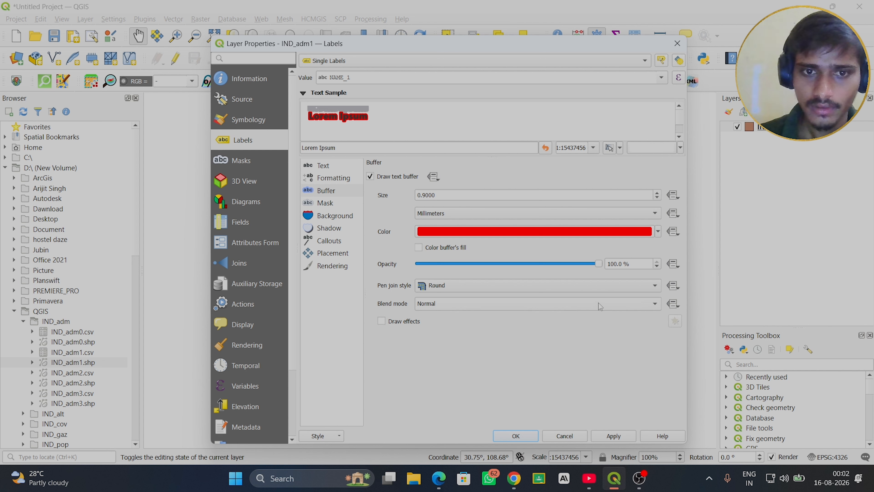
- Try the Lighten blend mode on the label text buffer and set it back to Normal
click(652, 303)
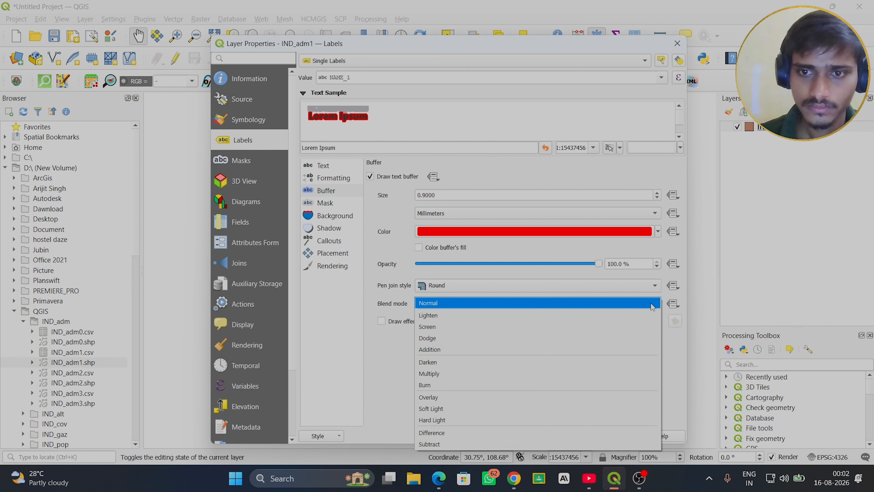
click(475, 314)
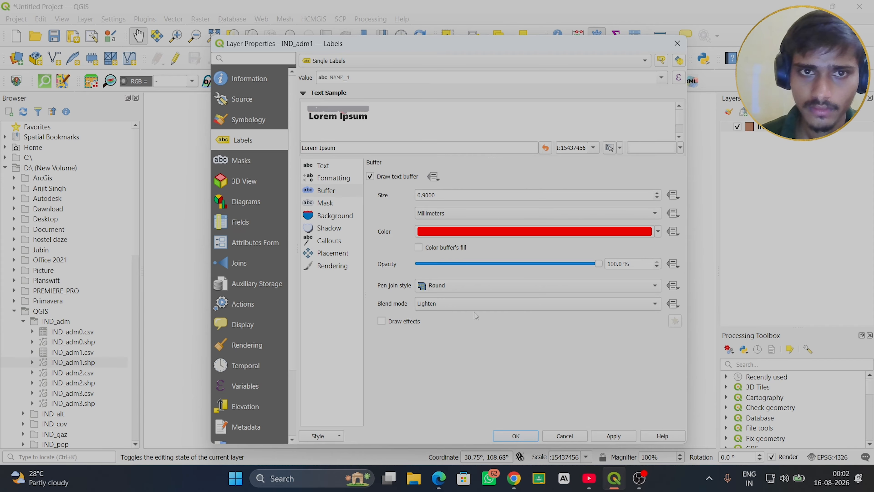
click(655, 304)
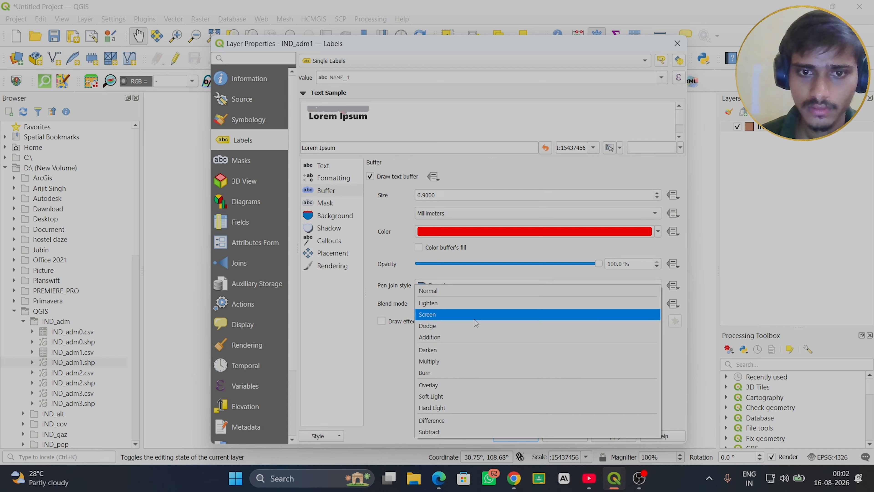
click(442, 298)
scroll(441, 296, up, 1)
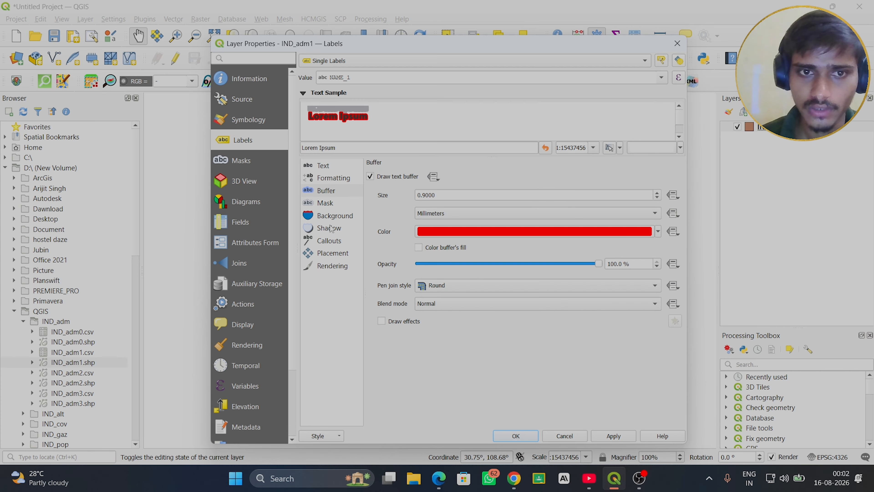
- Reduce the label mask size to 0.2 millimeters
click(331, 203)
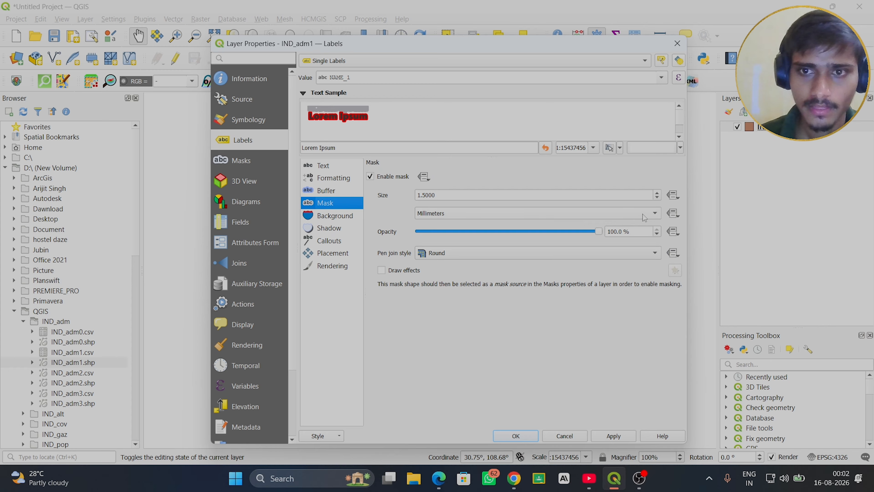
click(657, 198)
click(657, 198)
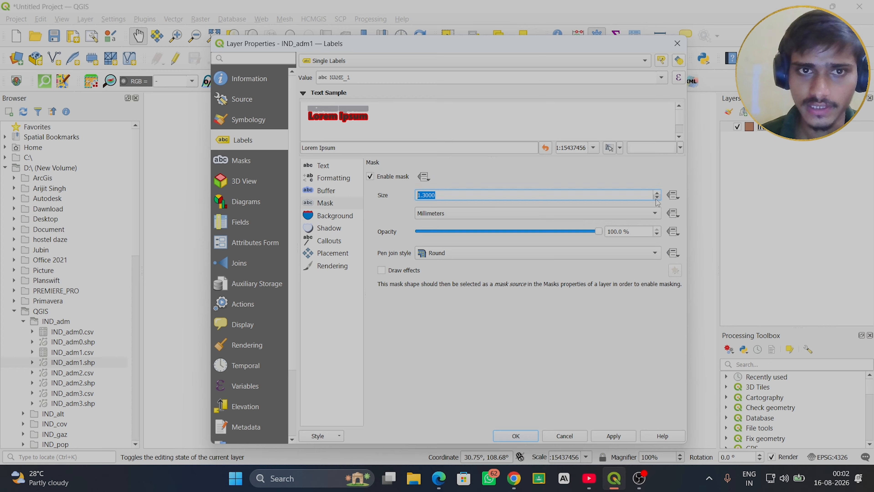
click(657, 198)
click(657, 198)
click(657, 199)
click(657, 199)
click(656, 198)
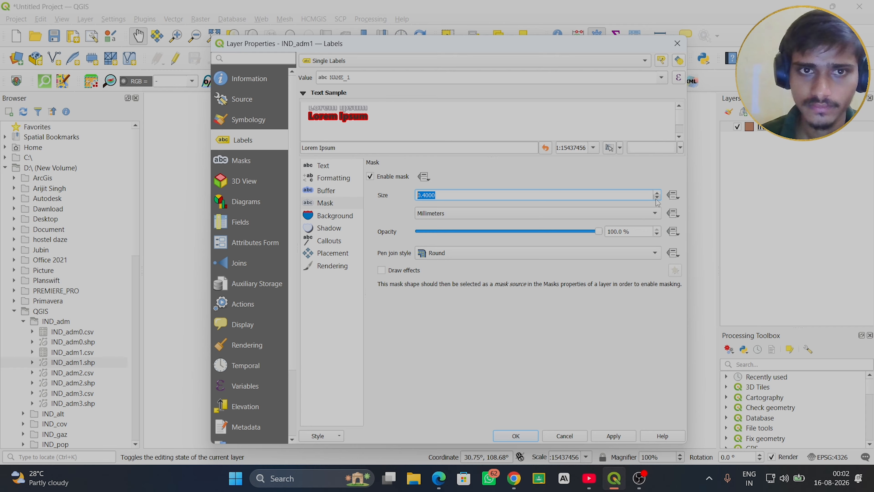
click(656, 198)
click(657, 198)
click(657, 198)
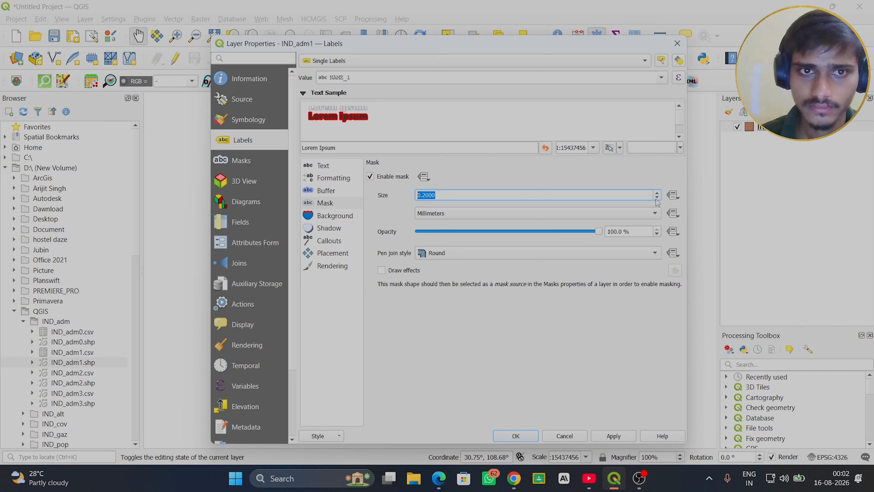
- Try a 0.3 mm label mask size and the mask's draw effects, returning the size to 0.2 mm with effects off
click(656, 199)
click(657, 193)
click(657, 193)
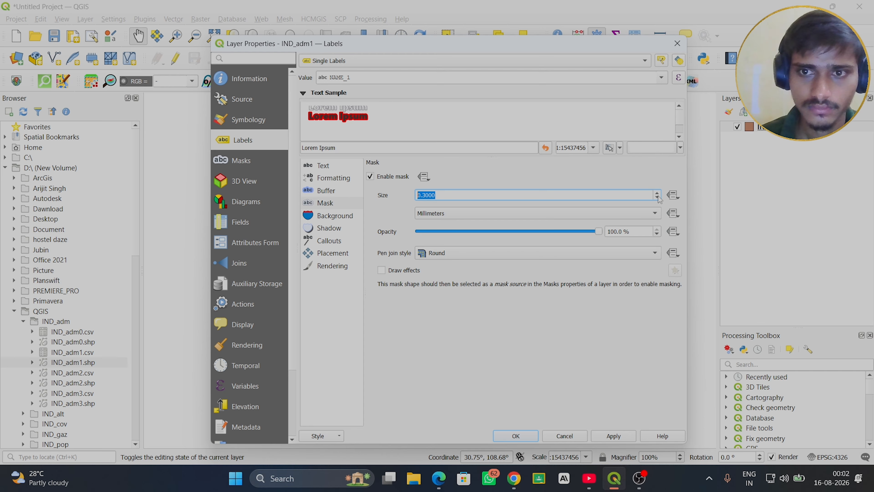
click(657, 197)
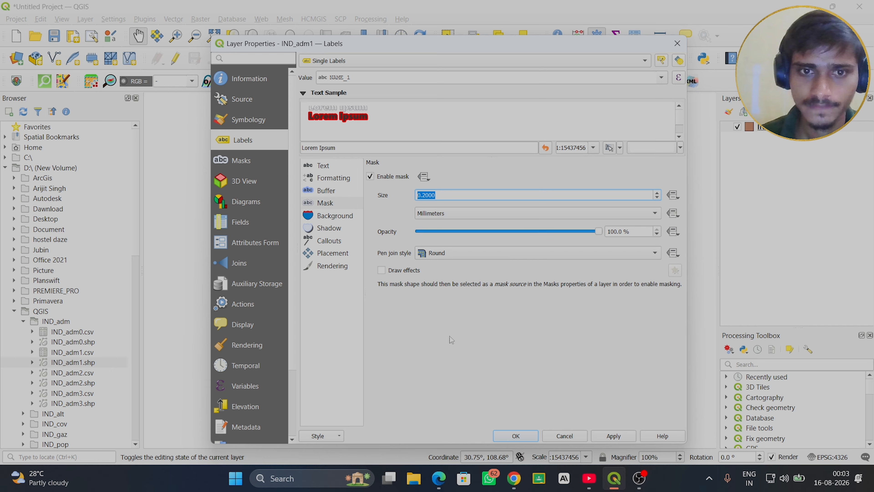
click(381, 271)
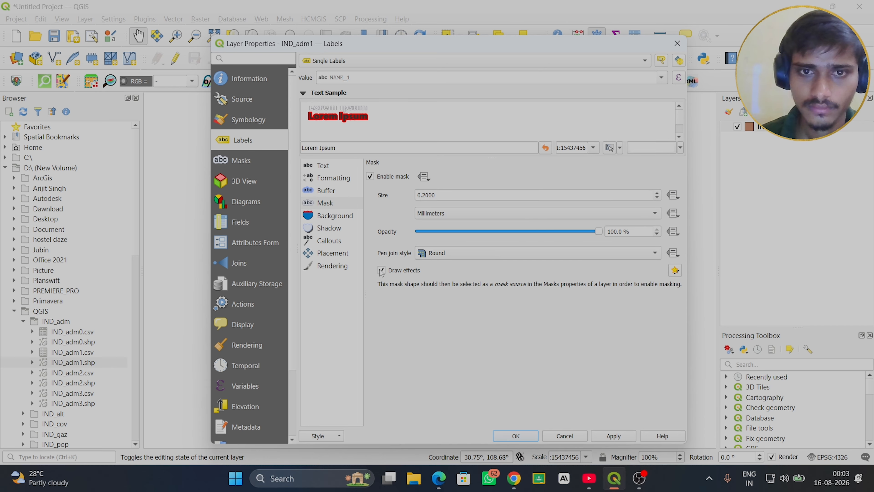
click(382, 270)
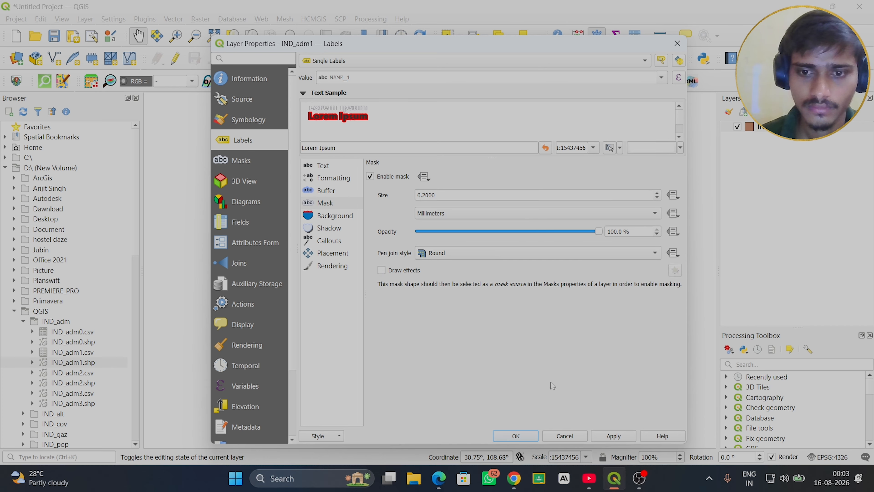
- Enable a drop shadow for the labels and set its offset distance to 1.2 millimeters
click(335, 230)
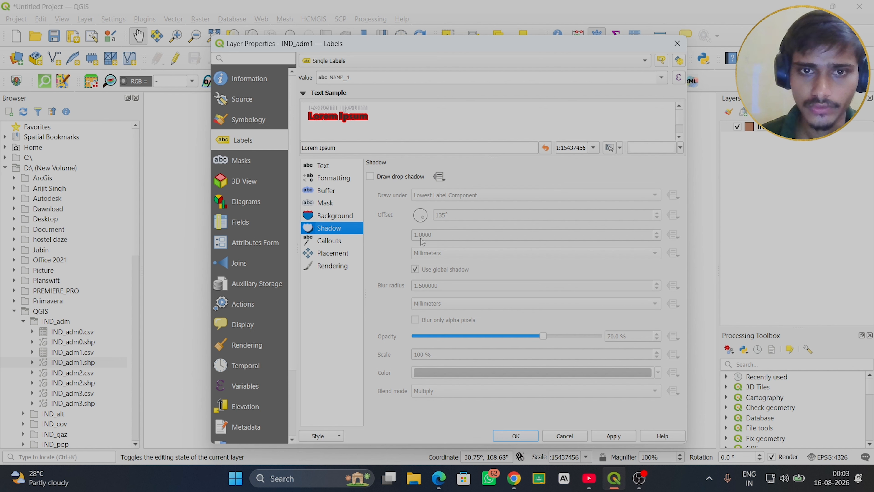
click(371, 176)
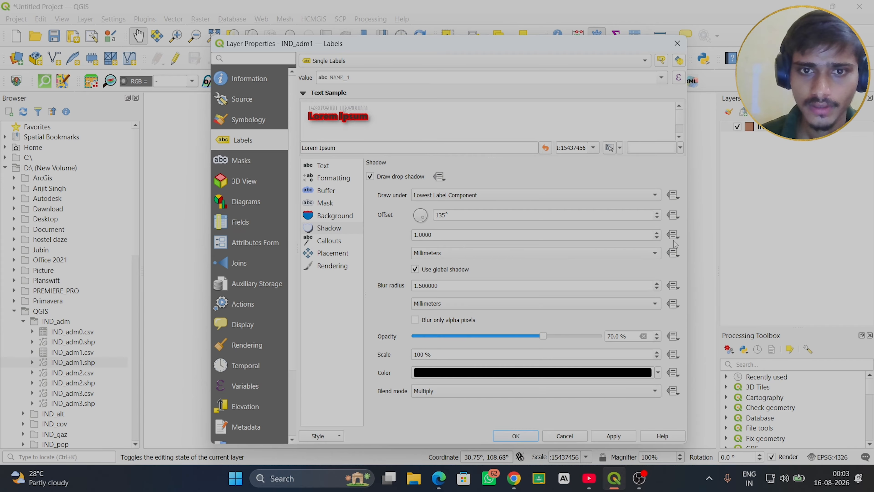
click(658, 233)
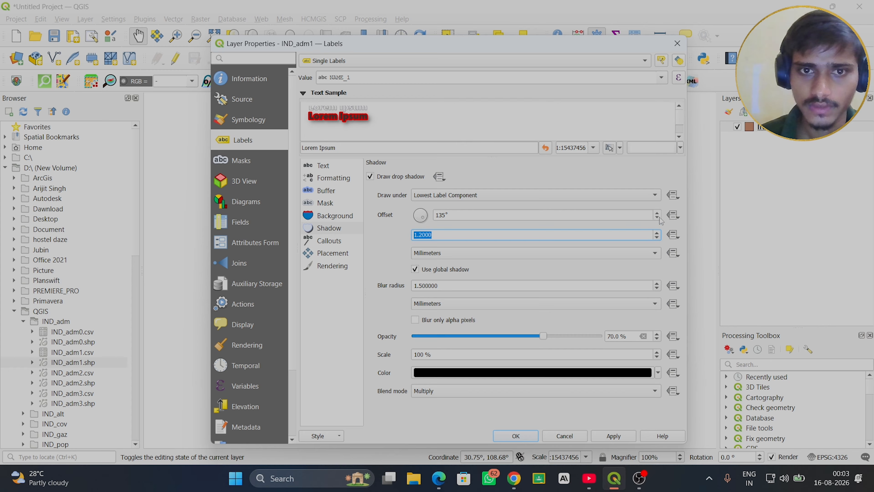
- Try drawing the label shadow under Text and set it back to Lowest Label Component
click(655, 195)
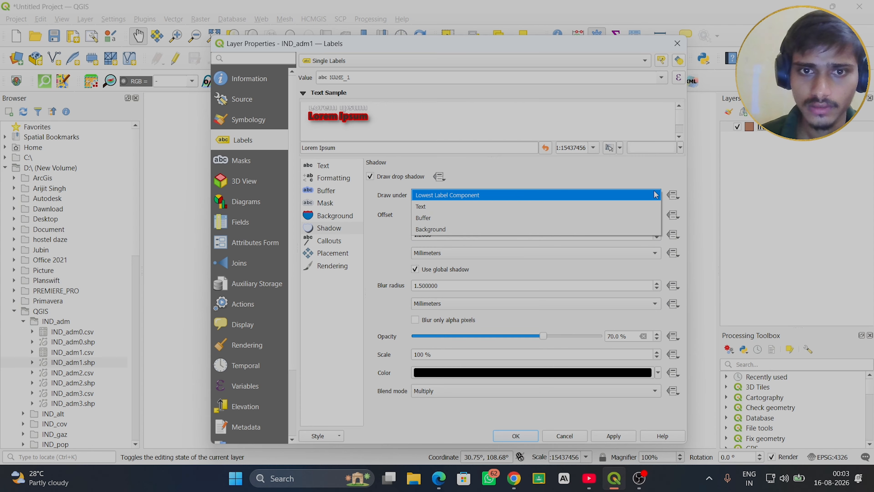
click(444, 207)
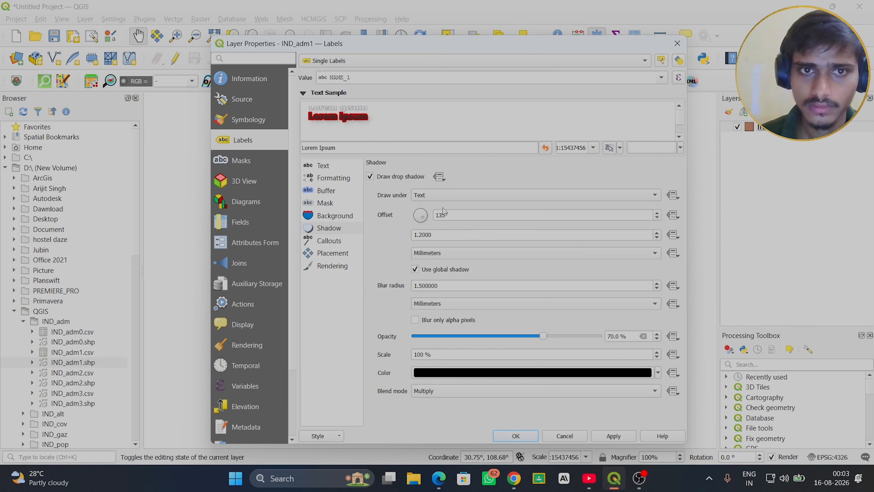
click(655, 195)
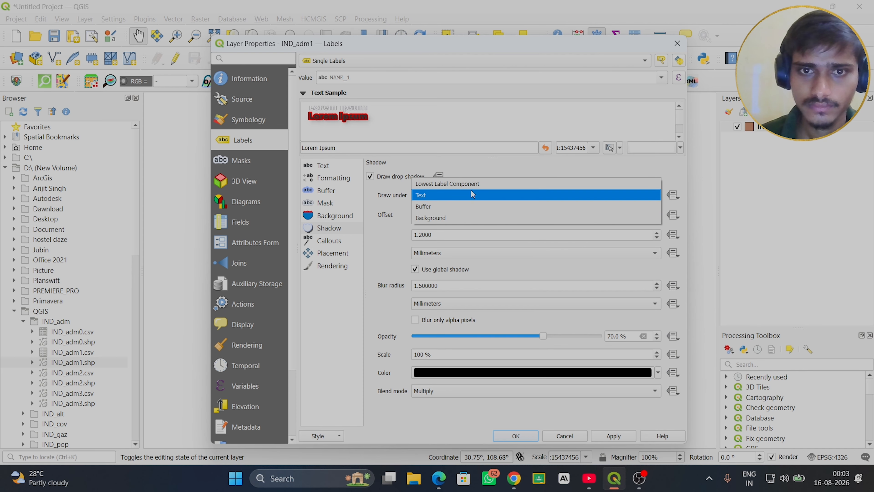
click(479, 182)
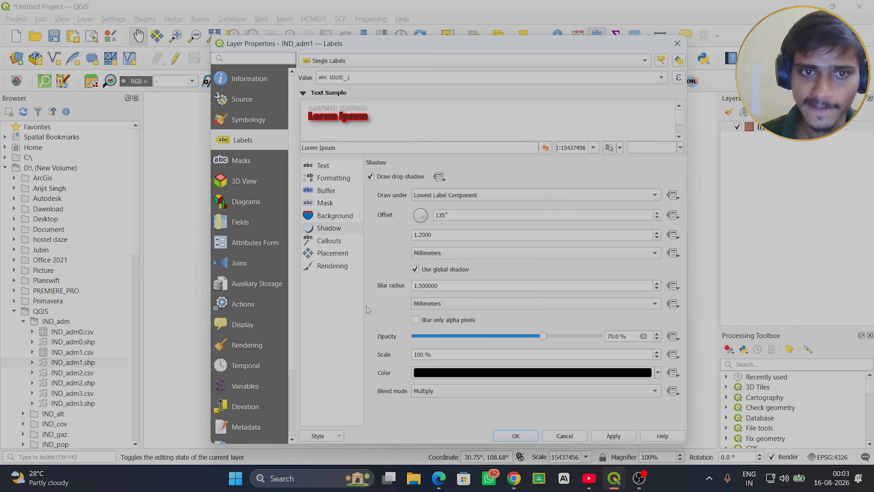
- Look through the label callouts, placement and rendering options, leave callouts off, and apply the label styling to the IND_adm1 layer
click(330, 240)
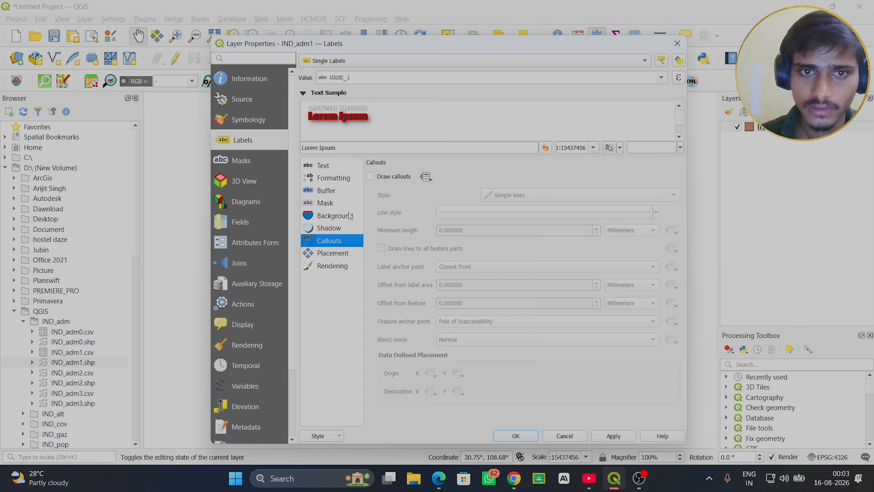
click(372, 176)
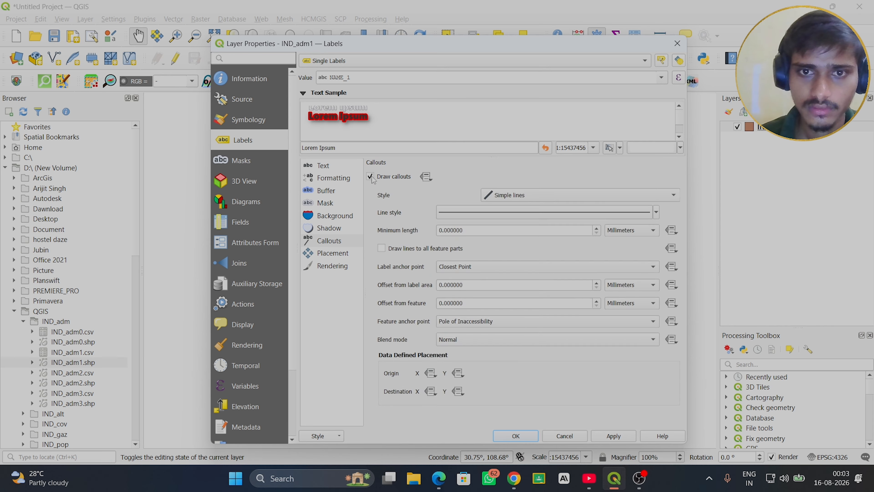
click(320, 255)
click(330, 267)
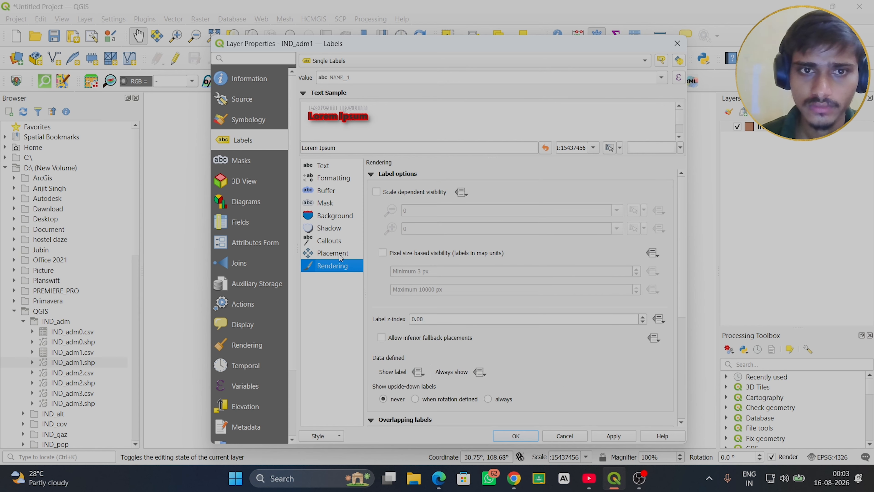
click(613, 436)
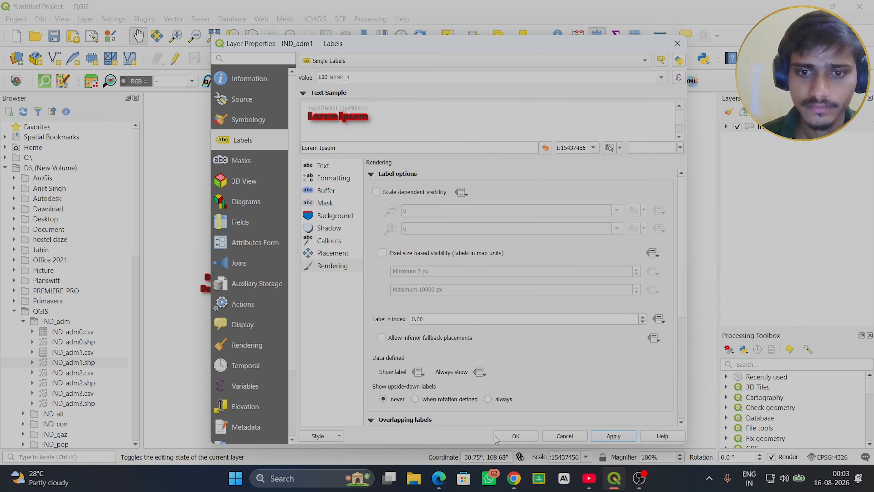
click(508, 436)
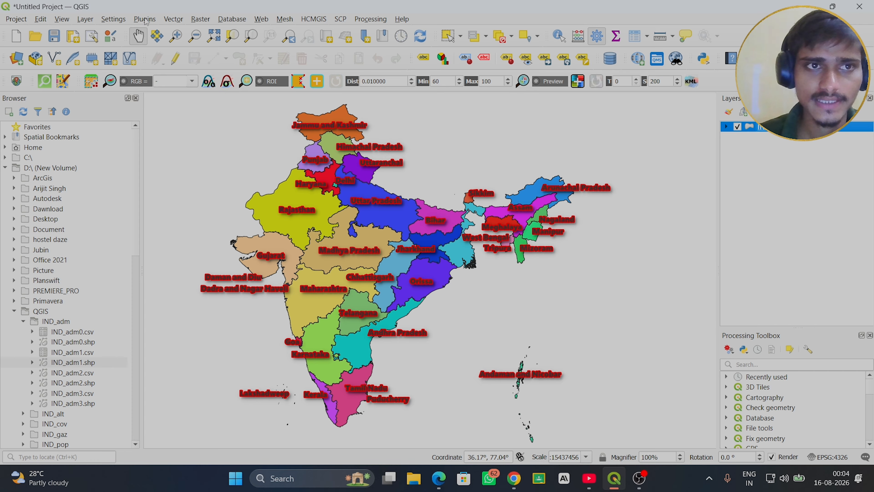
- Examine the installed plugins in the plugin manager, checking that HCMGIS is among them, and close the manager
click(145, 19)
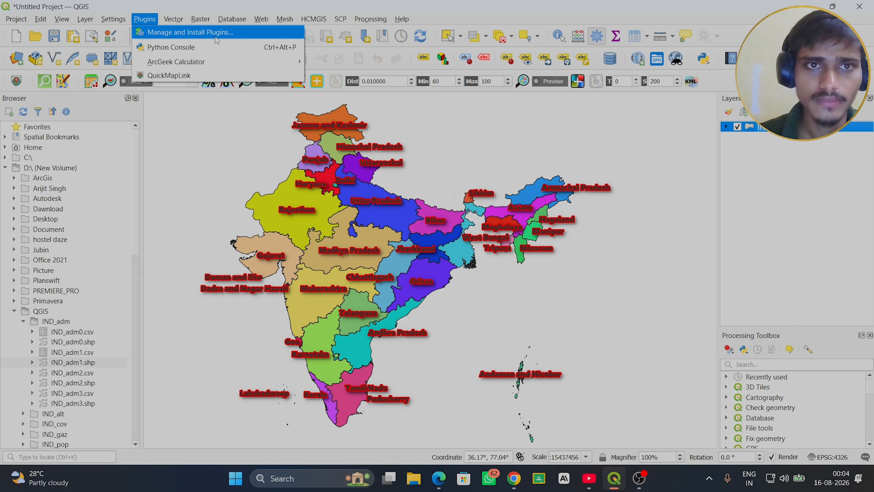
mouse_move(311, 20)
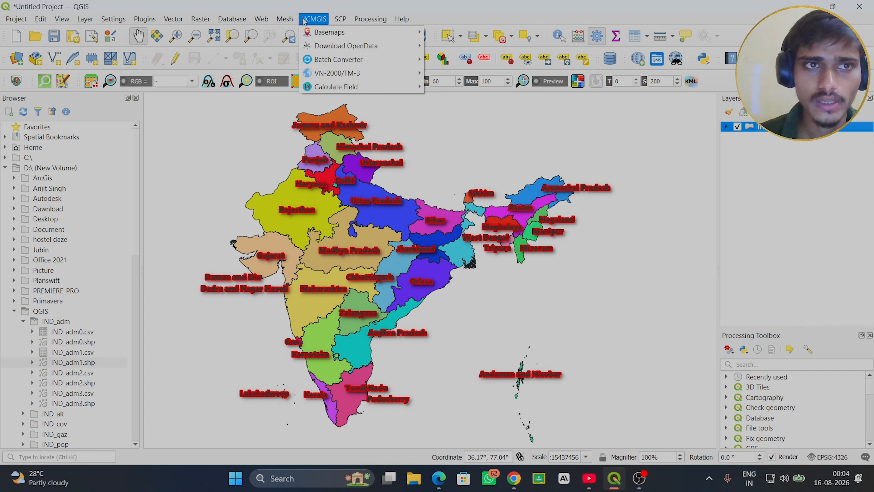
mouse_move(147, 20)
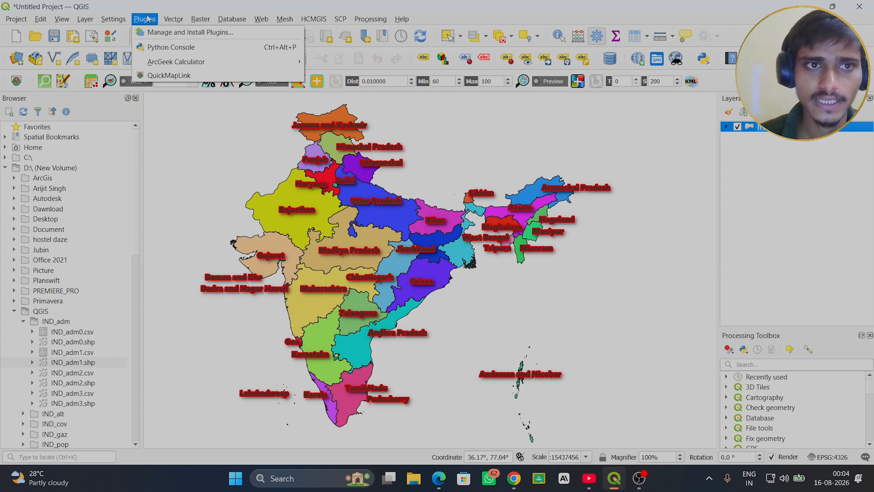
click(169, 34)
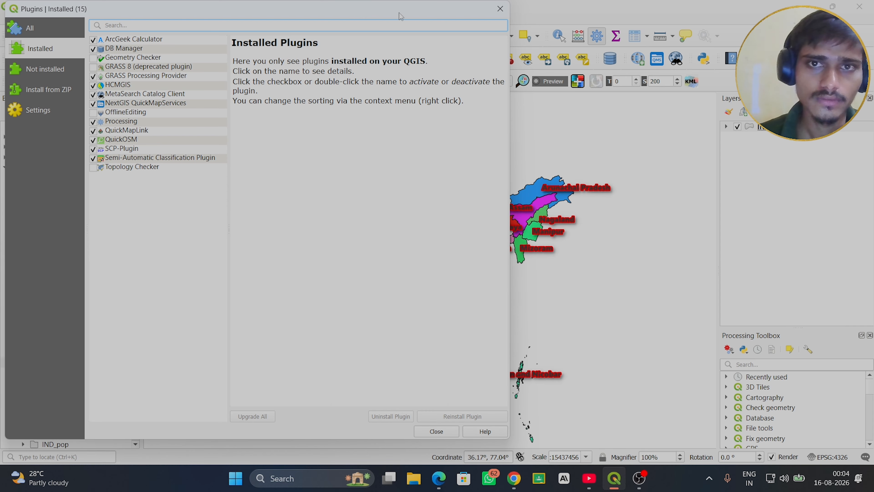
click(436, 431)
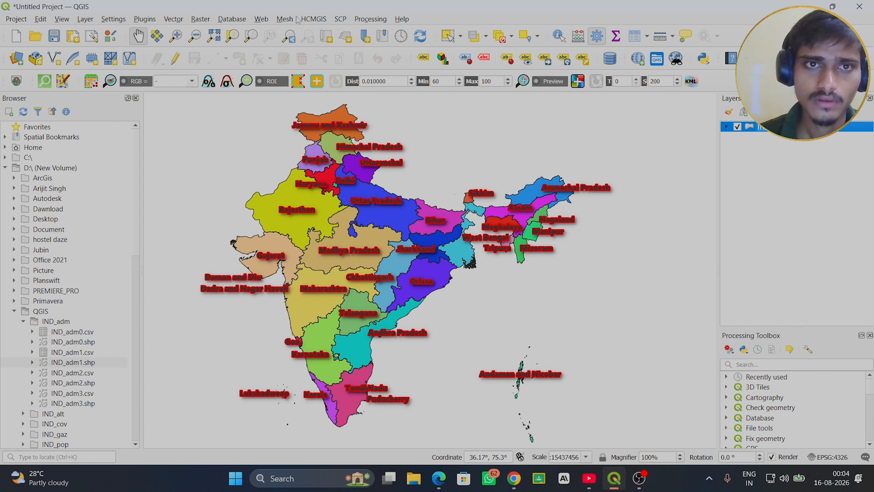
- Add the Google Maps basemap from HCMGIS and place it beneath the IND_adm1 layer
click(311, 20)
mouse_move(320, 32)
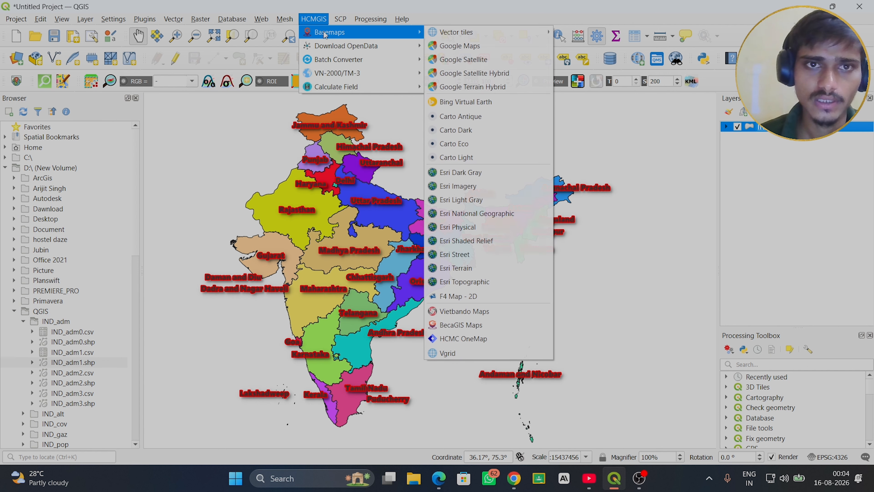
click(457, 46)
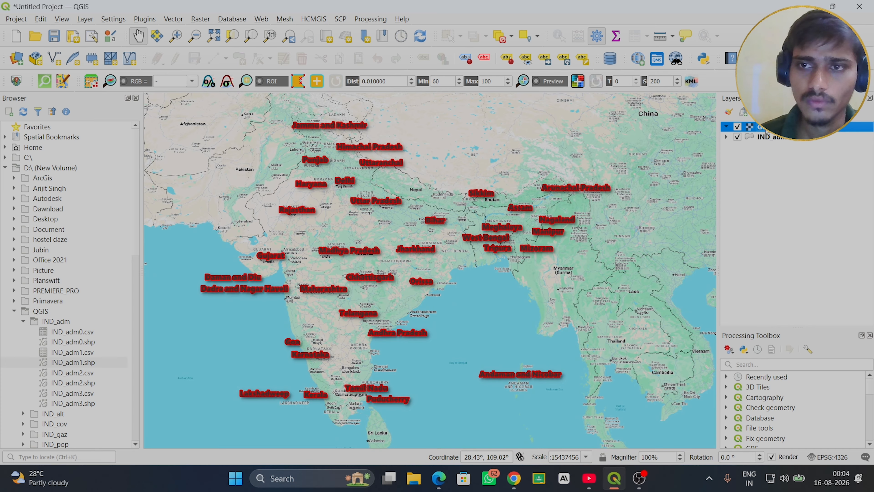
drag(767, 132, 767, 153)
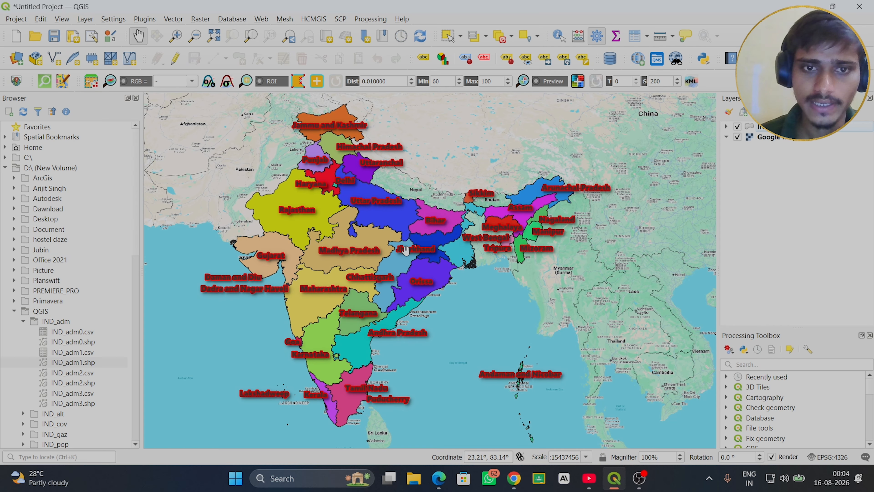
click(779, 127)
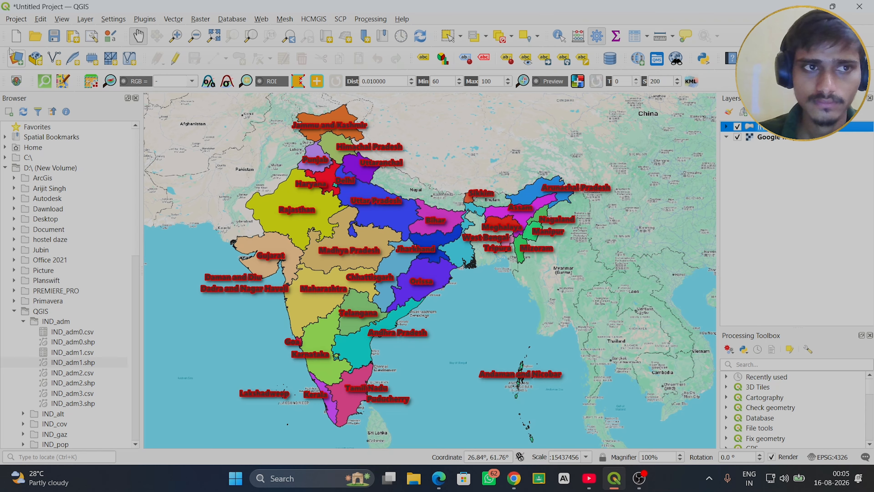
- Create a new print layout titled INDIA1
click(16, 19)
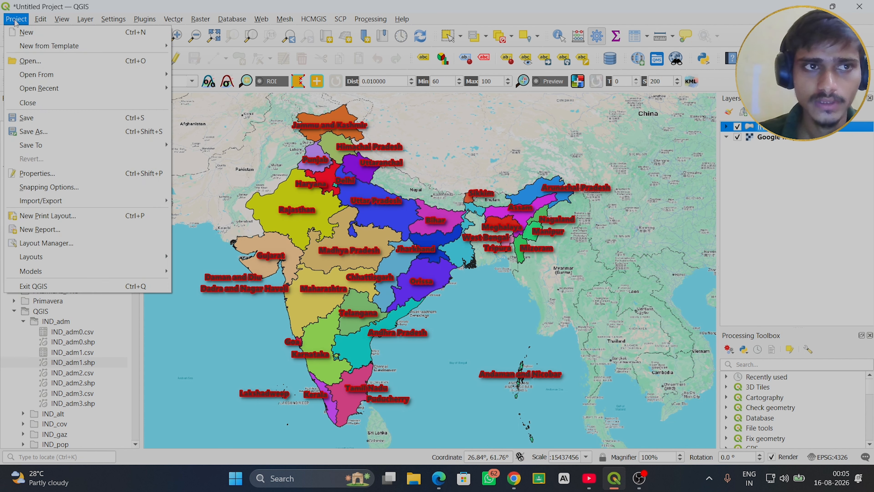
click(47, 216)
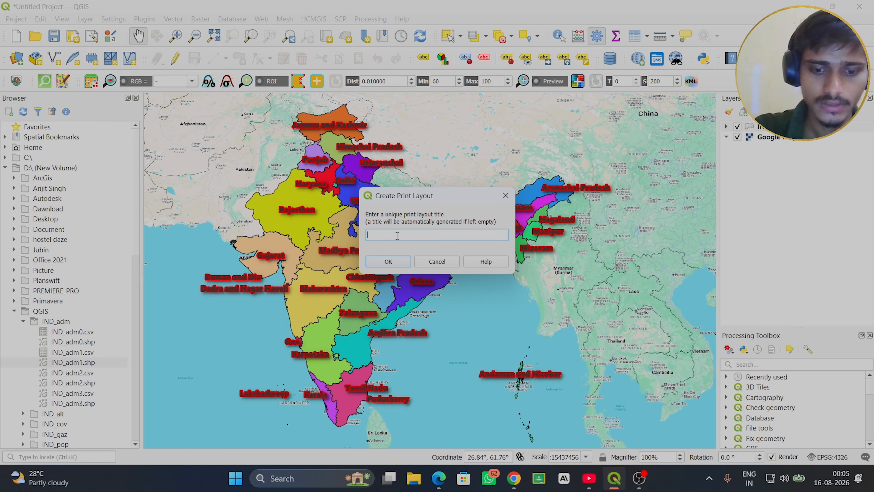
text(N)
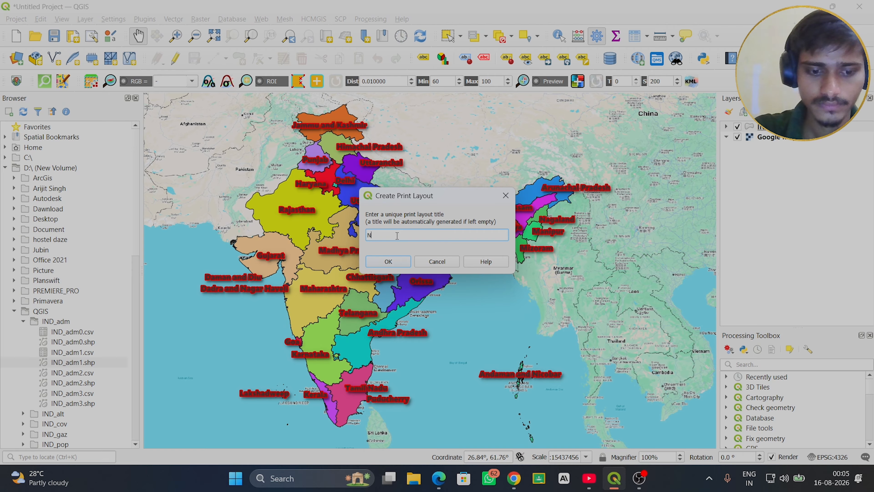
text(DIA1)
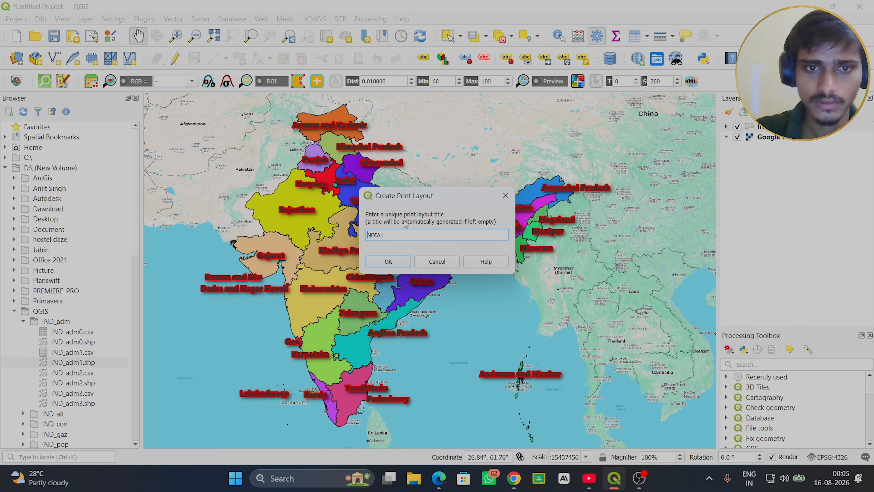
text(I)
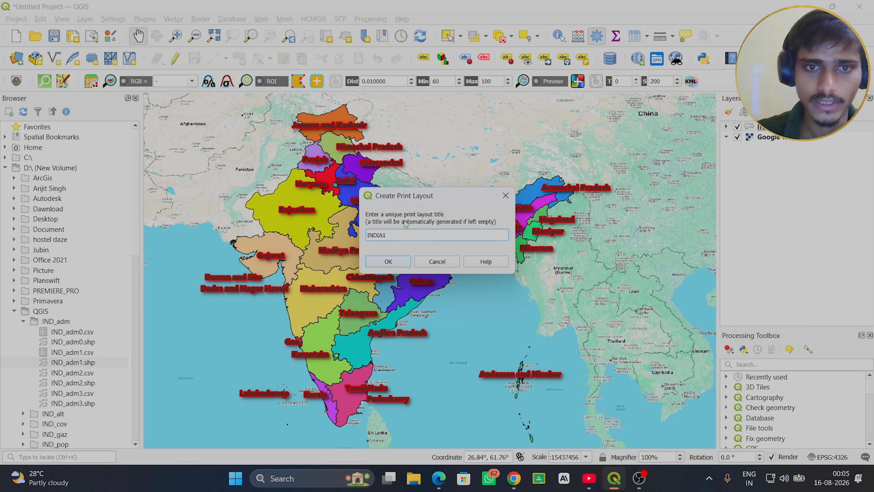
click(388, 262)
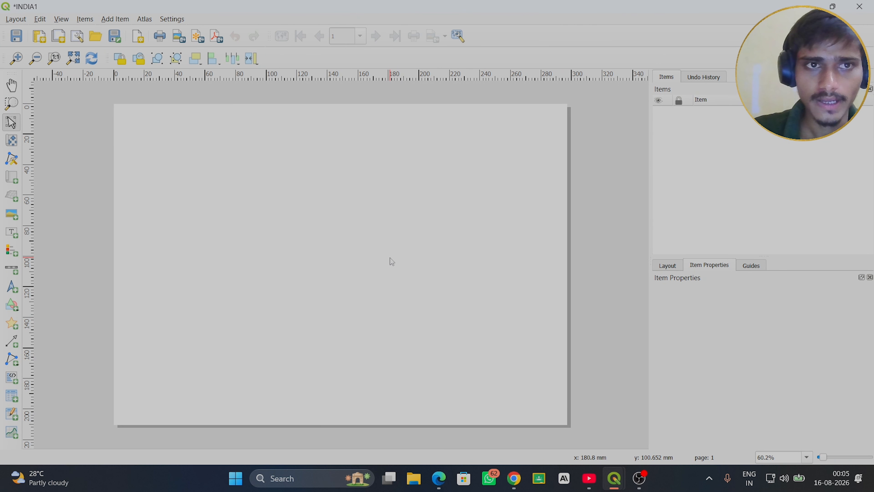
- Add a map item about 270 by 190 mm to the layout page, leaving a narrow margin all around
click(116, 20)
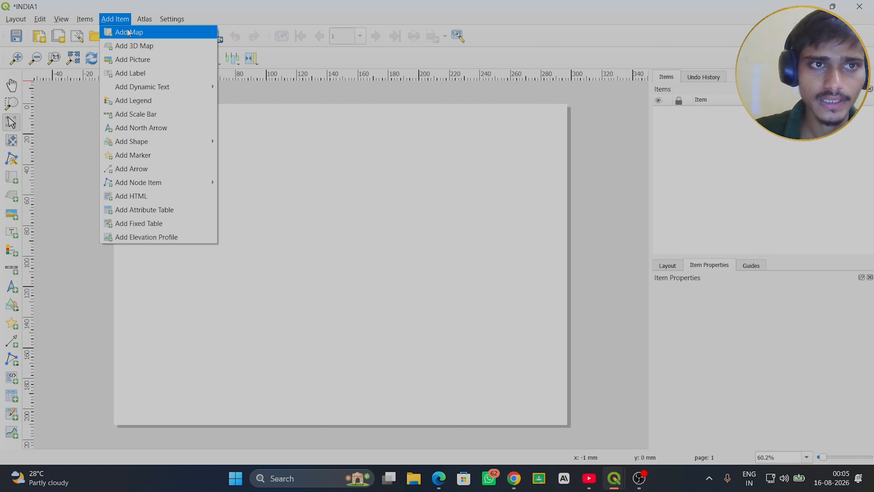
click(115, 22)
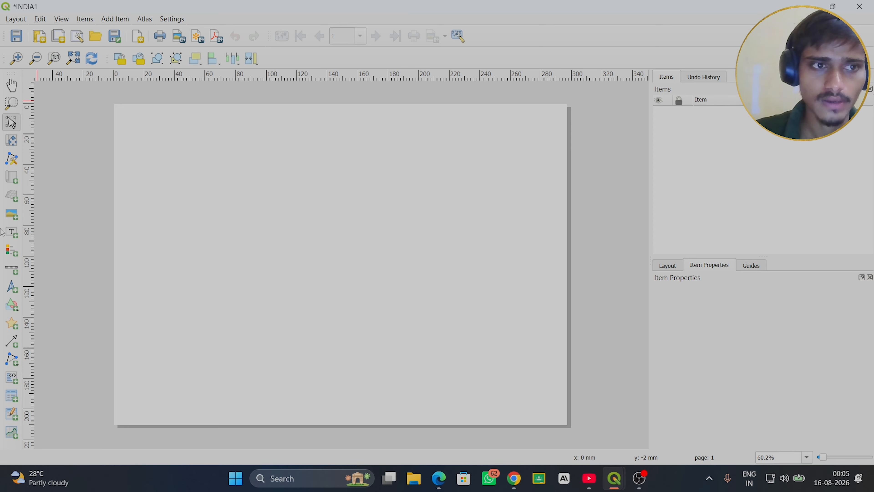
click(12, 178)
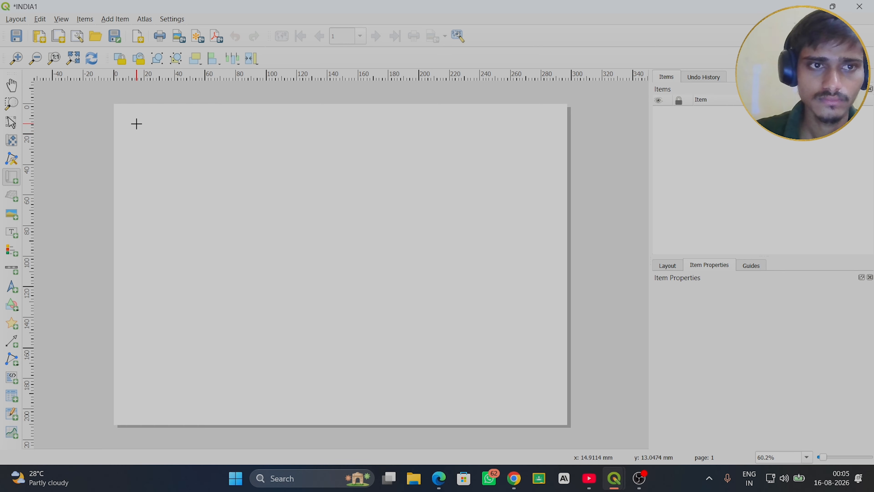
drag(138, 122, 550, 408)
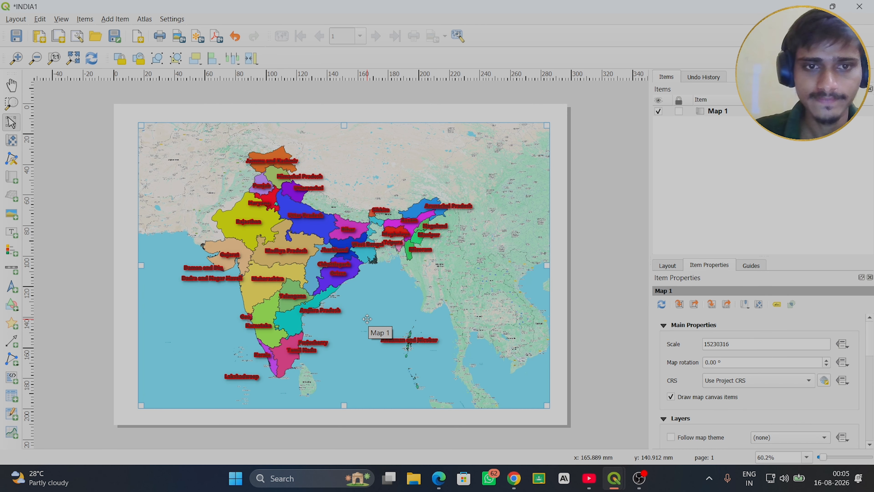
- Try scales of 14230316, 11230316 and 12230316 for the map item
click(712, 344)
key(BackSpace)
text(4)
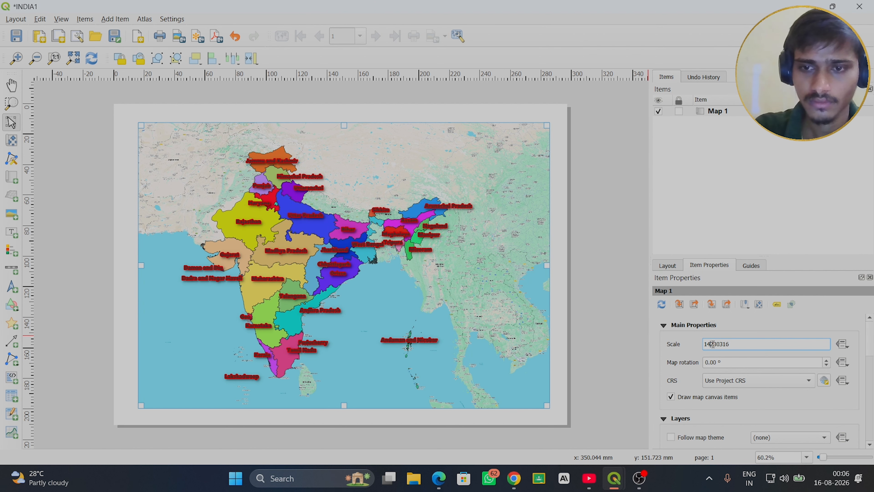
key(Return)
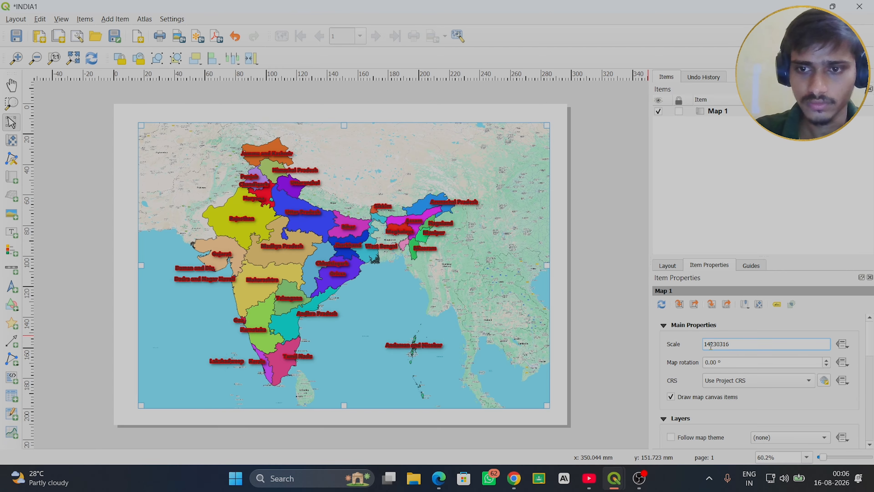
key(BackSpace)
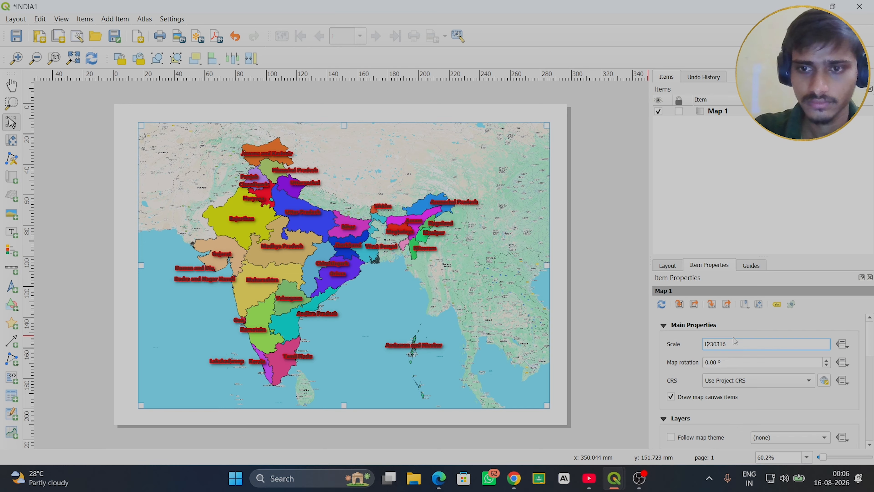
text(1)
key(Return)
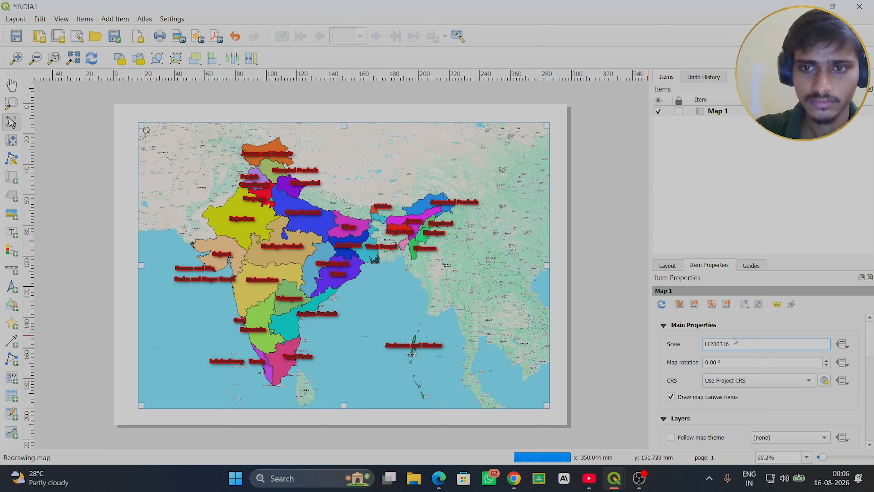
click(710, 345)
key(BackSpace)
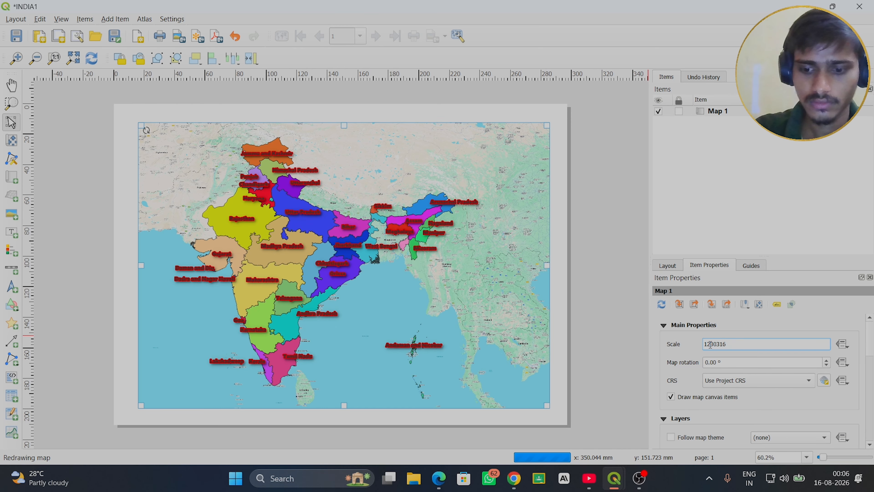
text(0)
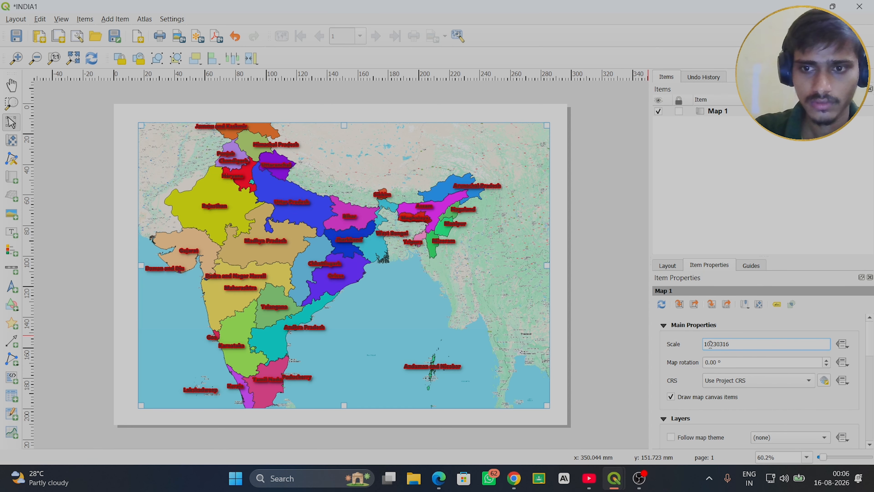
key(BackSpace)
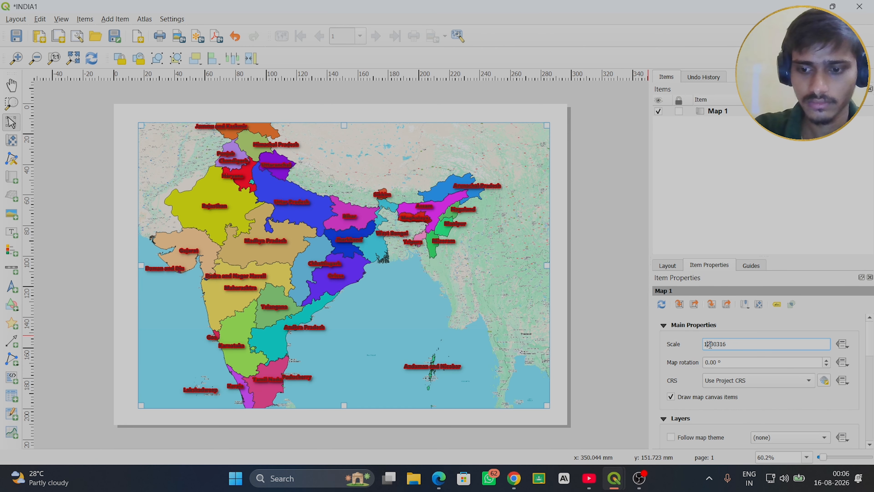
text(2)
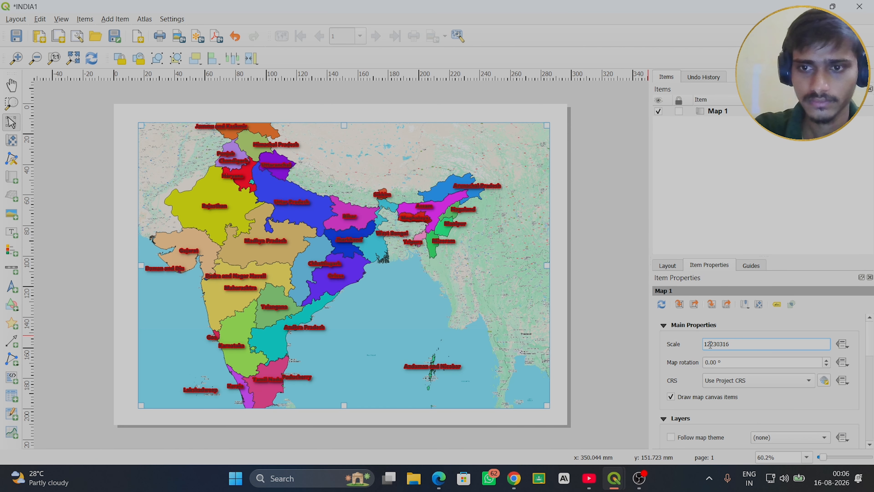
key(Return)
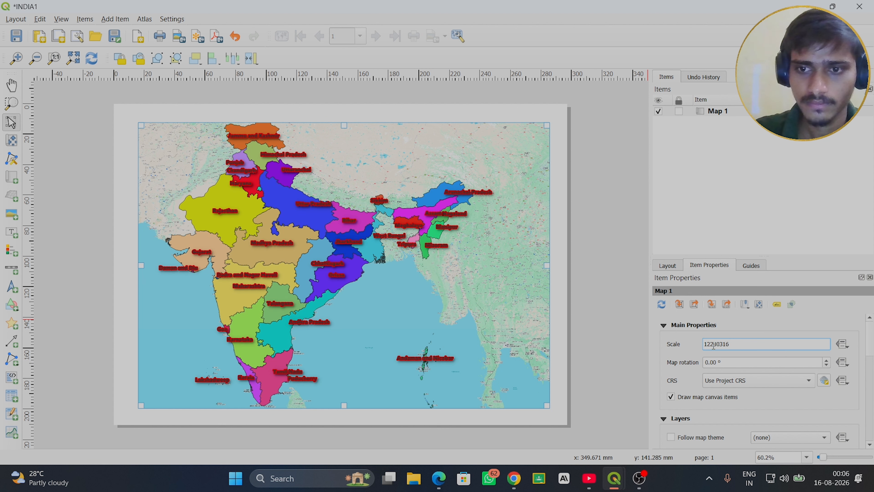
- Set the map item's scale to 13230316
key(BackSpace)
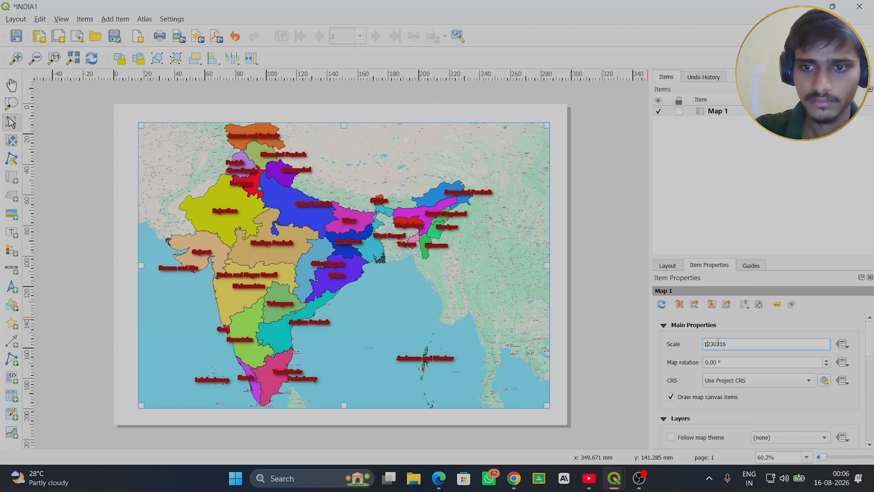
text(3)
key(Return)
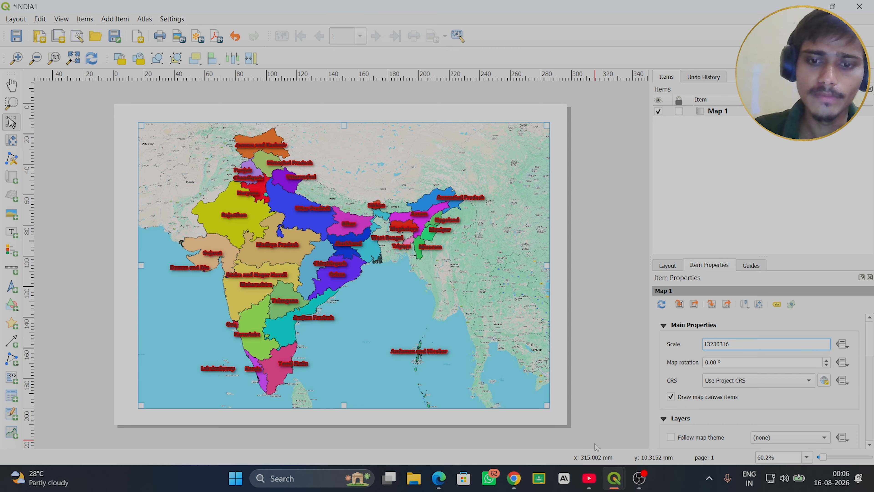
mouse_move(614, 479)
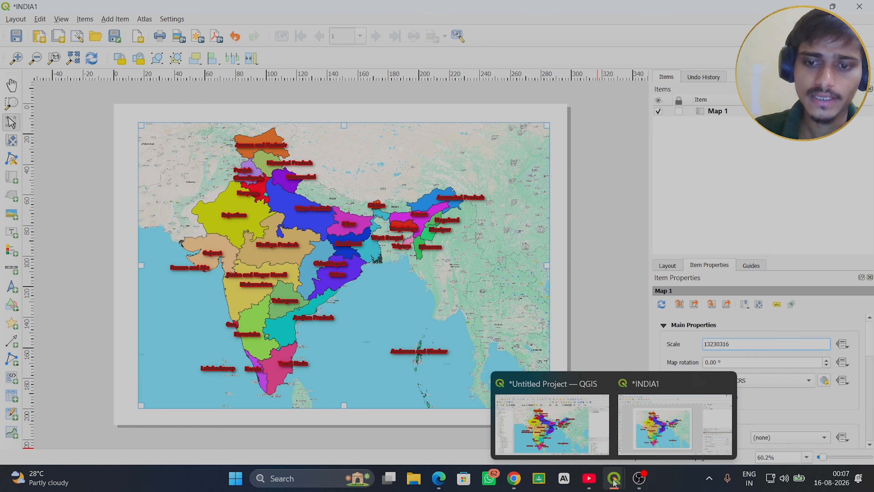
click(576, 441)
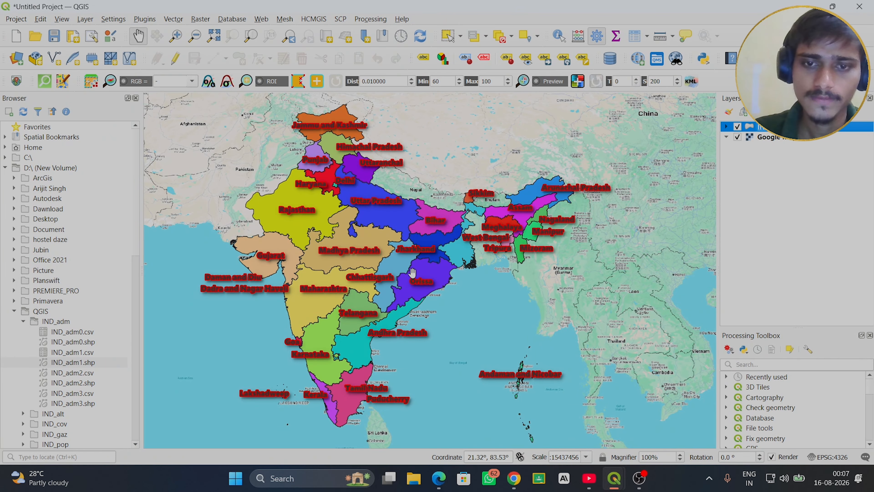
mouse_move(615, 478)
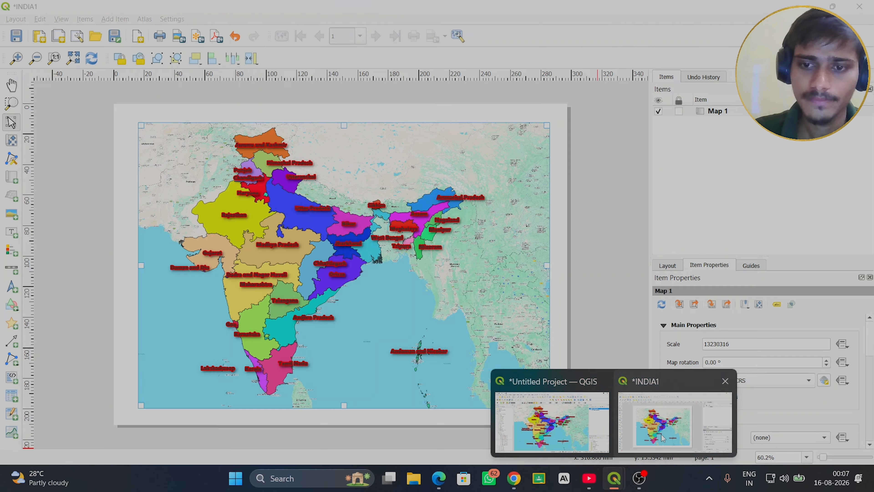
click(662, 438)
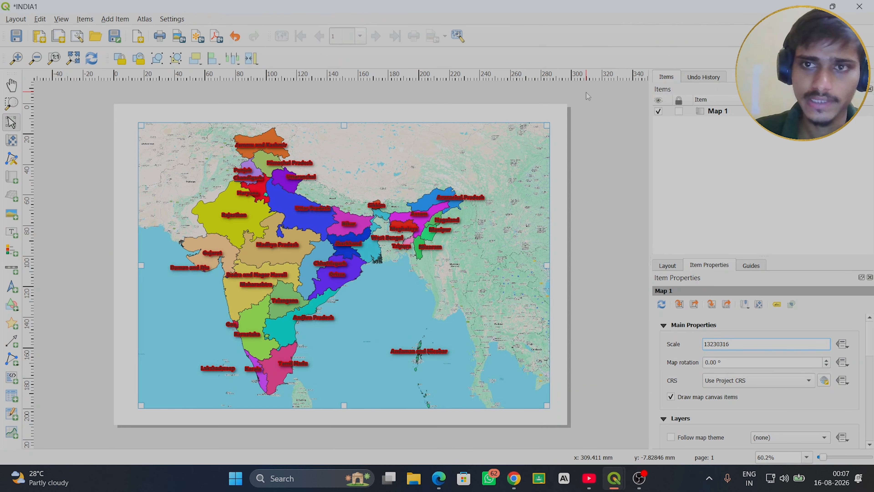
- Lock Map 1 and add a rectangle shape covering the whole page, ordered beneath the map
click(679, 110)
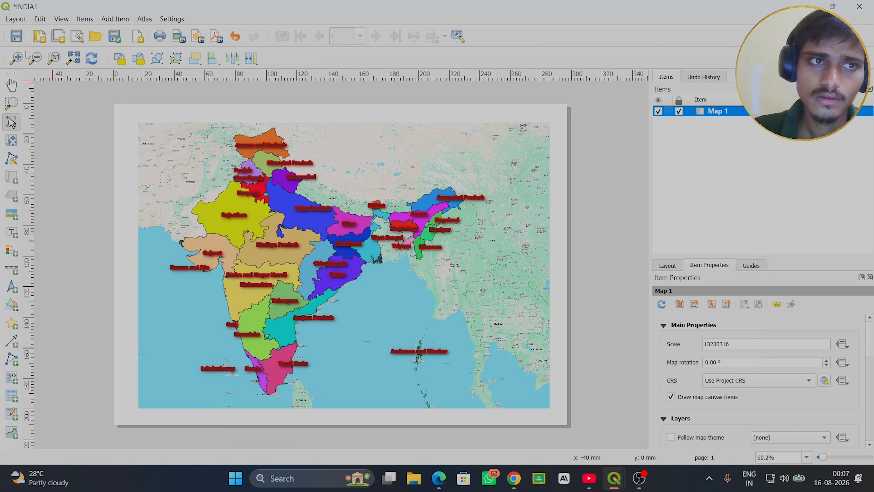
click(119, 19)
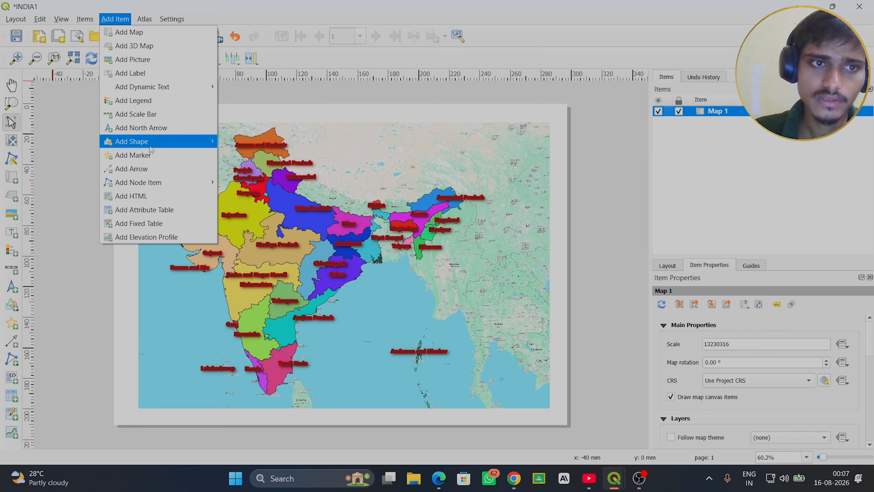
mouse_move(151, 149)
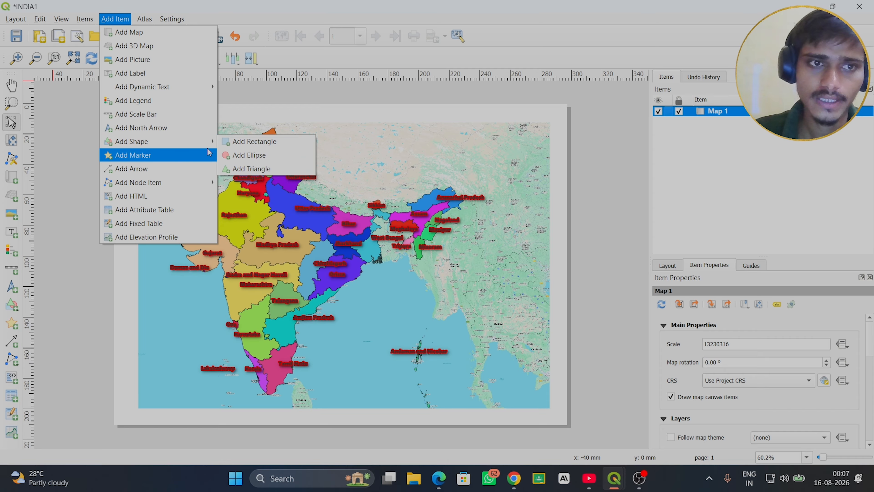
click(247, 143)
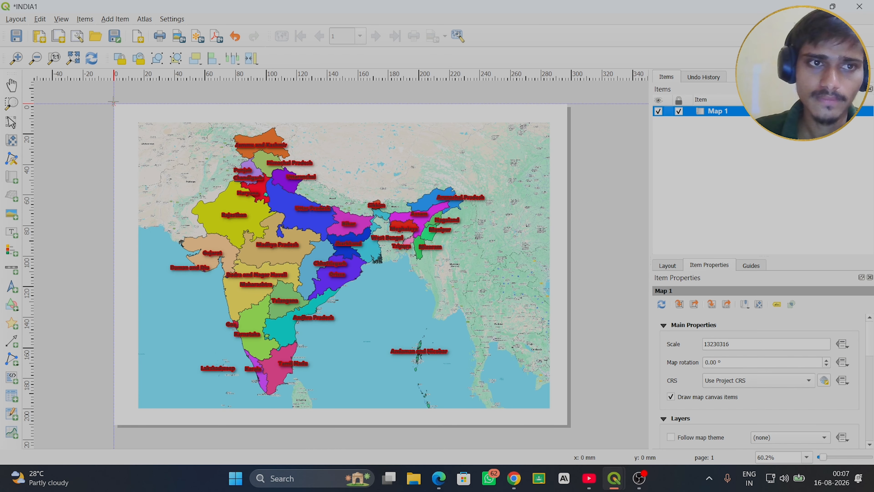
drag(114, 102, 567, 425)
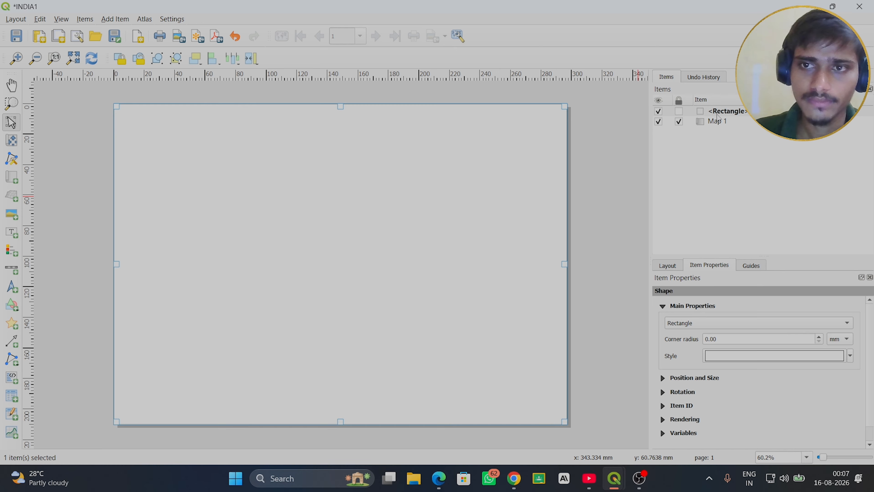
drag(723, 113, 726, 142)
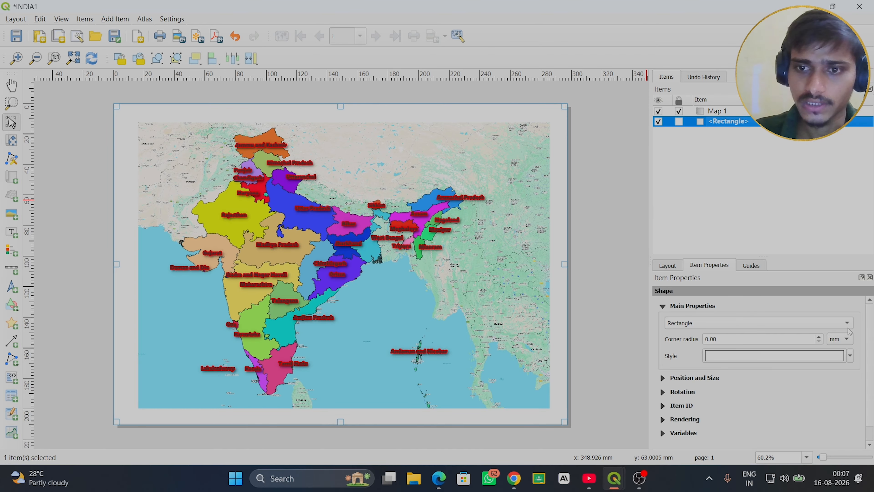
click(871, 444)
click(871, 444)
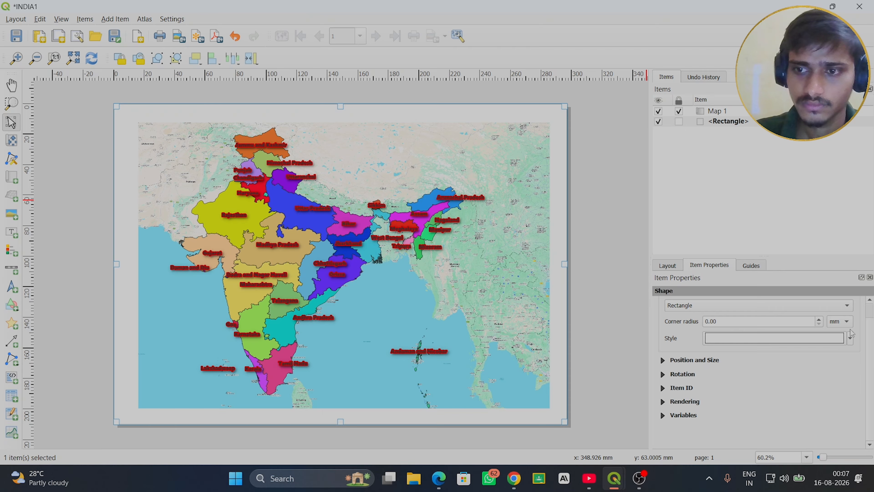
click(851, 339)
click(851, 340)
click(771, 340)
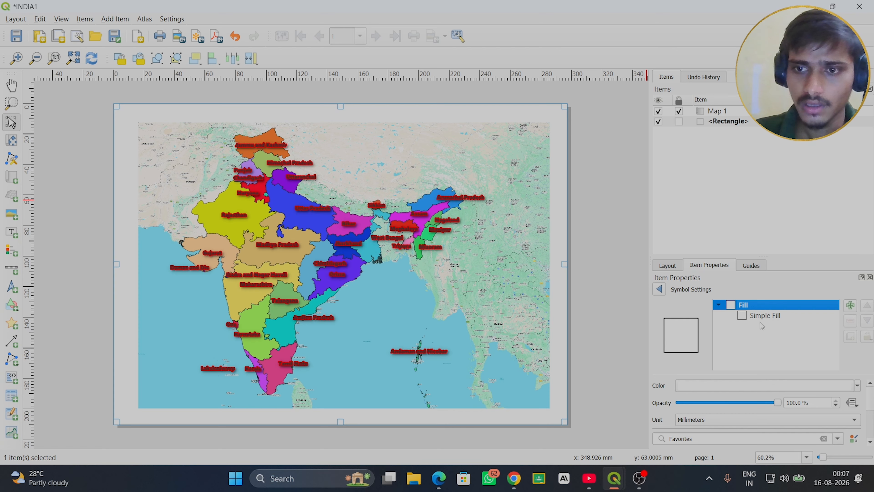
click(659, 289)
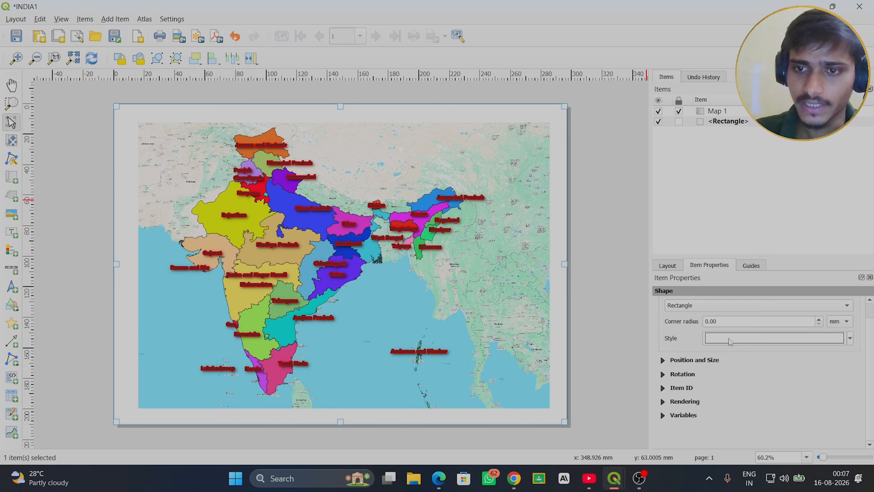
- Set the stroke color of the rectangle's Simple Fill to red
click(782, 341)
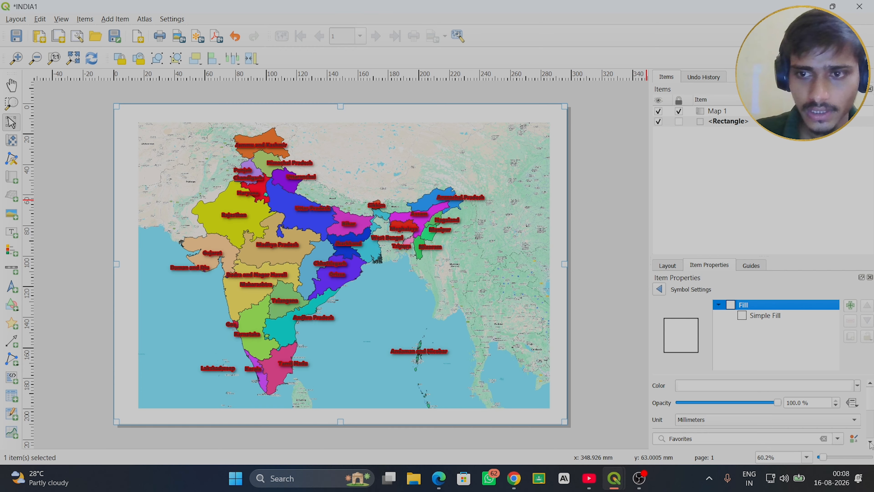
click(766, 319)
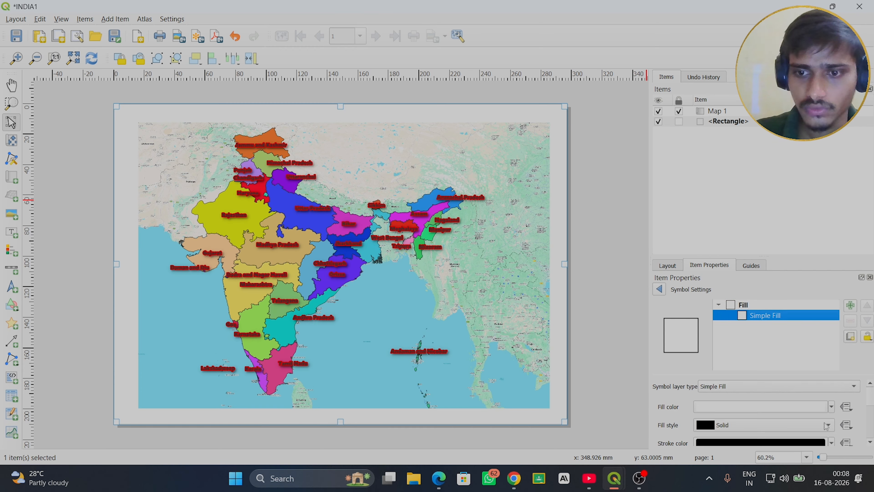
click(870, 443)
click(870, 443)
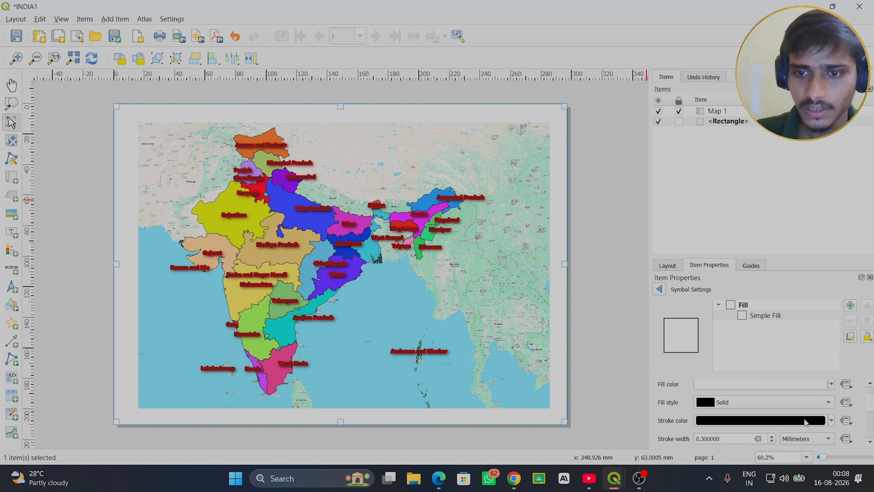
click(816, 423)
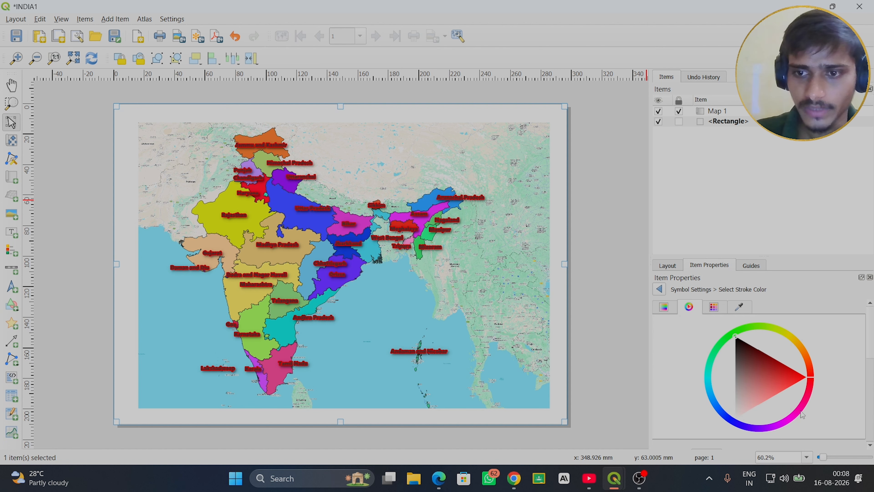
click(802, 378)
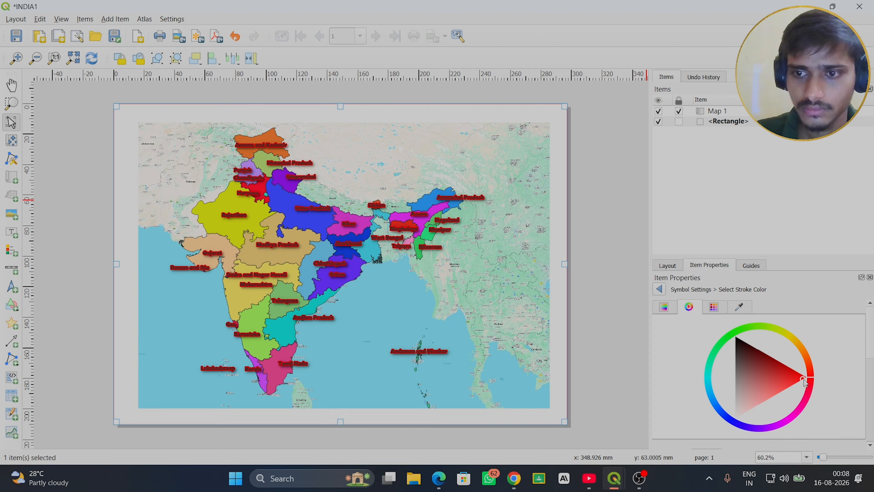
click(659, 290)
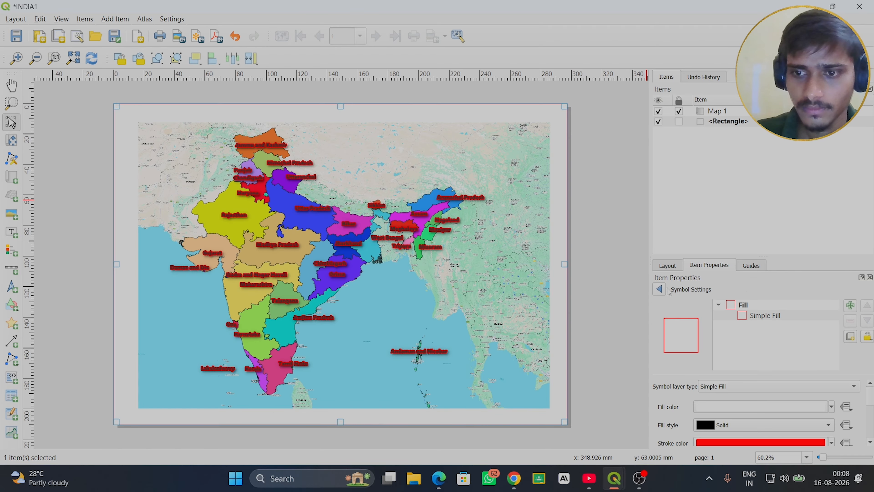
- Keep the rectangle's fill style solid and set its Simple Fill color to red
scroll(802, 410, down, 1)
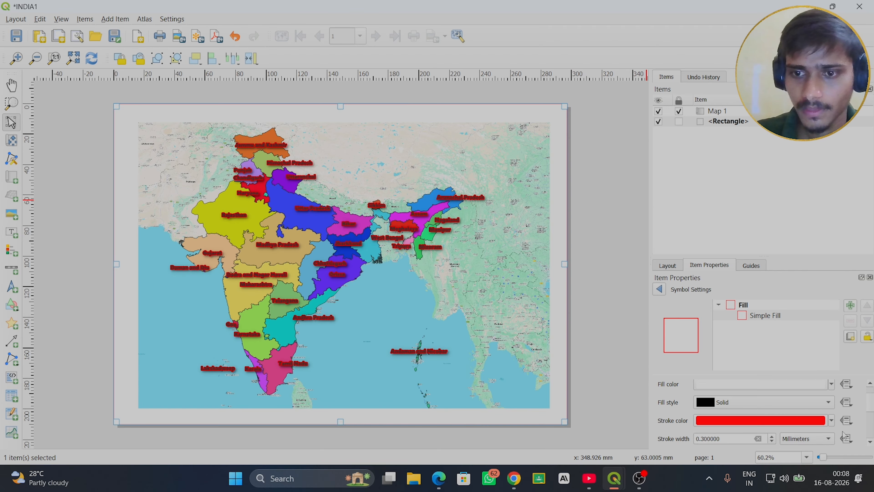
click(813, 404)
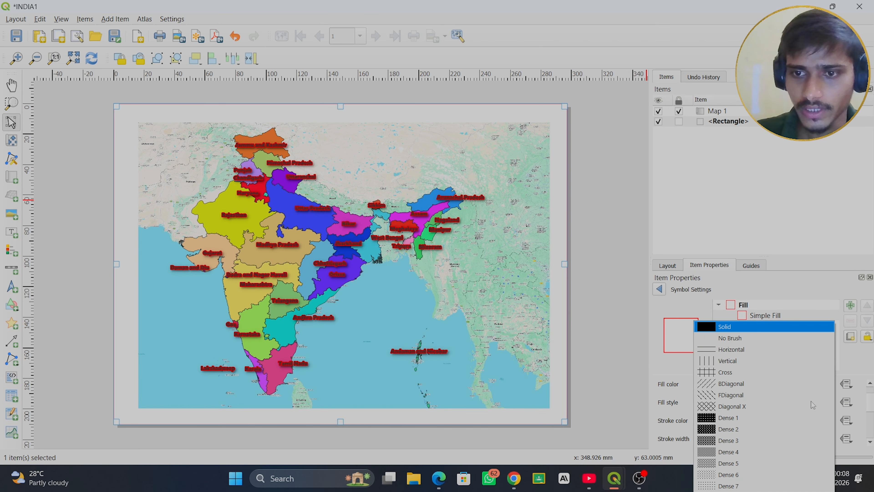
click(735, 328)
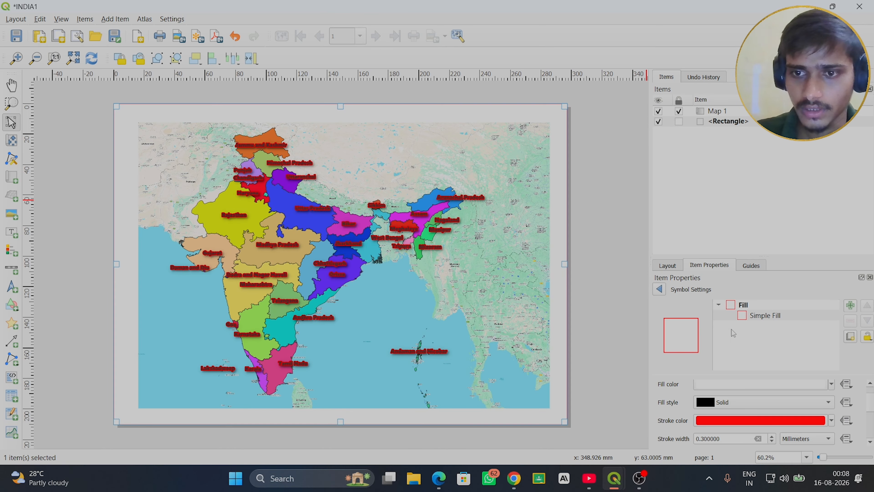
click(870, 384)
click(870, 385)
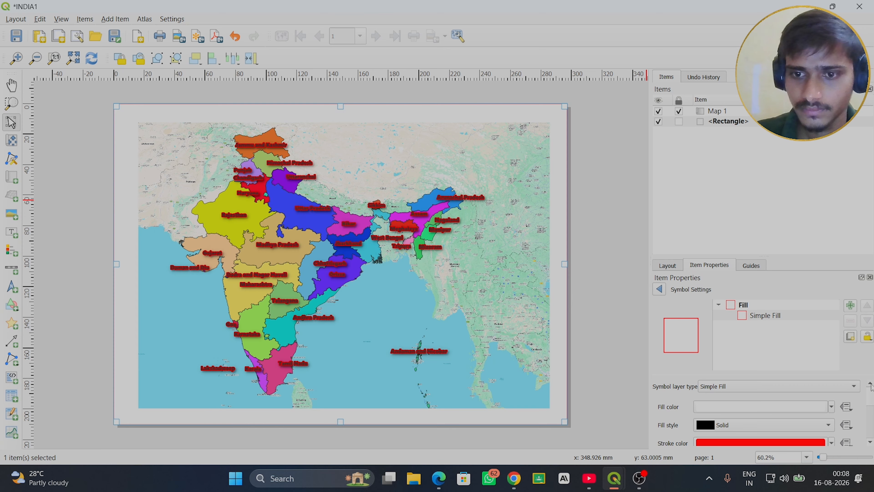
click(817, 406)
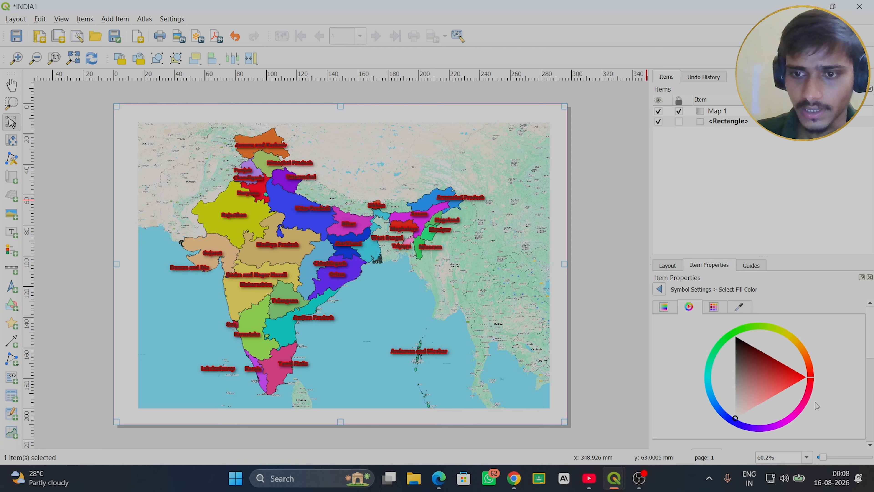
click(801, 378)
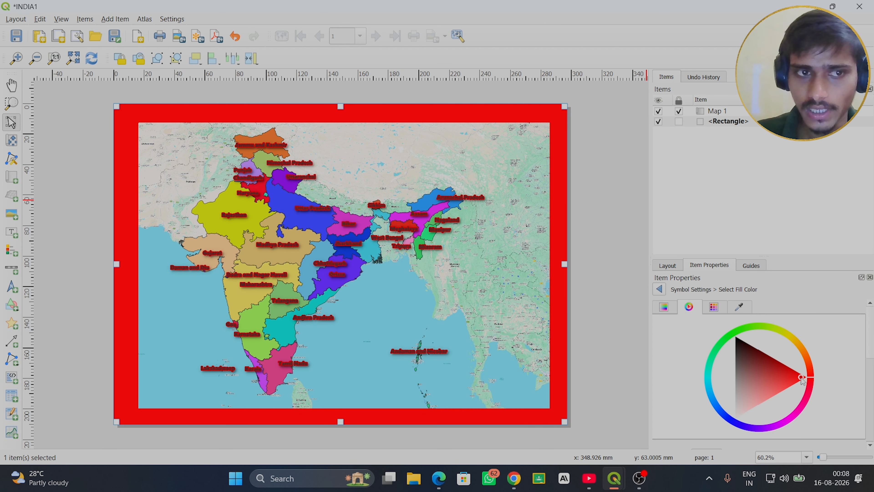
click(659, 290)
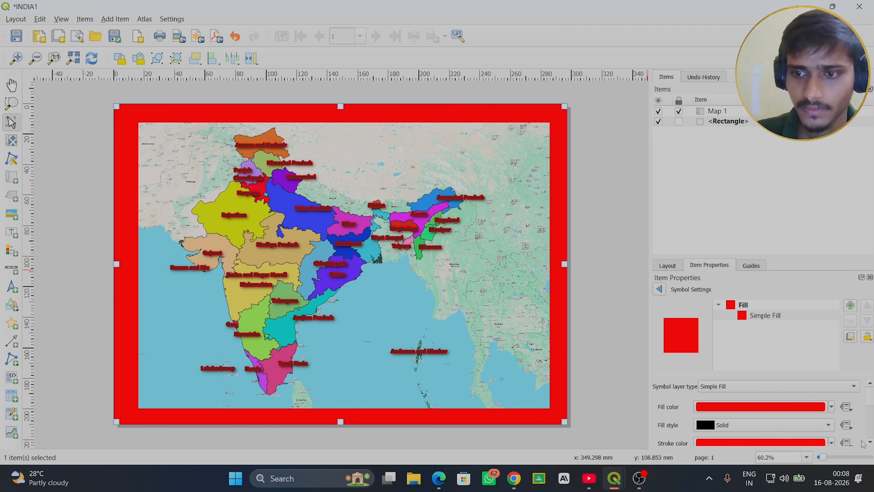
- Set the stroke color of the rectangle's Simple Fill to black
scroll(870, 442, down, 2)
click(766, 424)
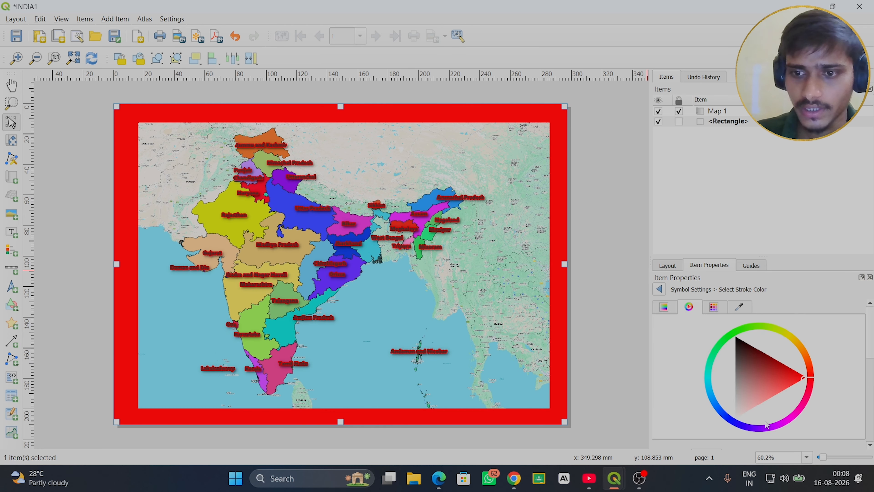
click(736, 338)
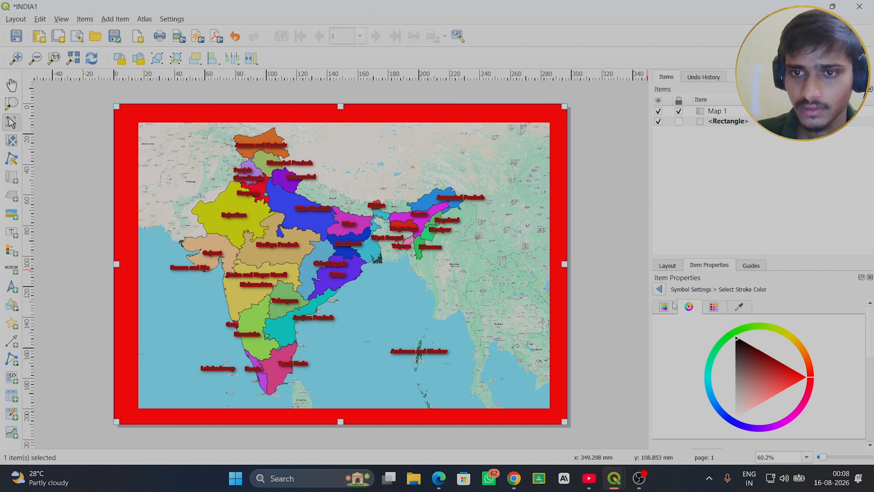
click(660, 291)
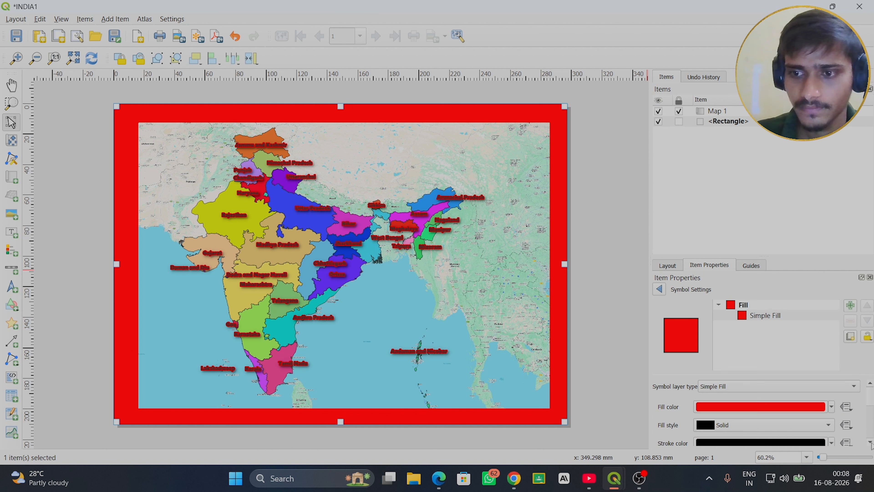
- Set the stroke width of the rectangle's outline to 0.6 millimeters
scroll(789, 435, down, 5)
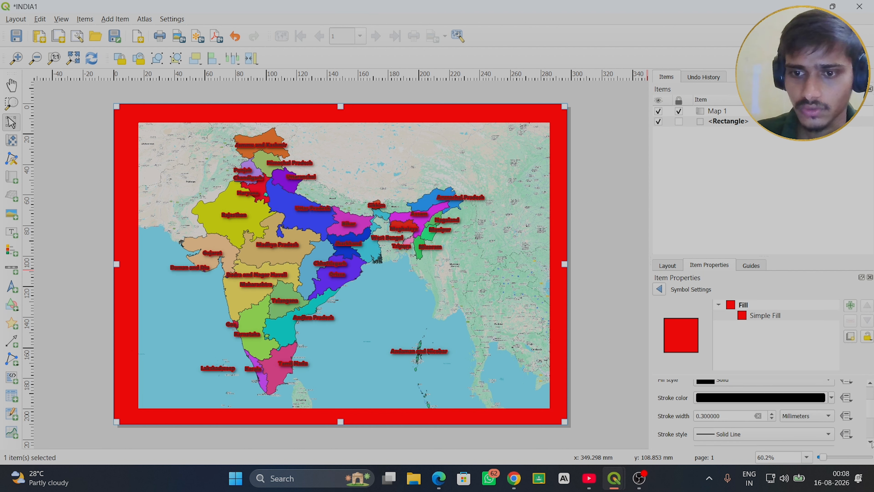
click(772, 408)
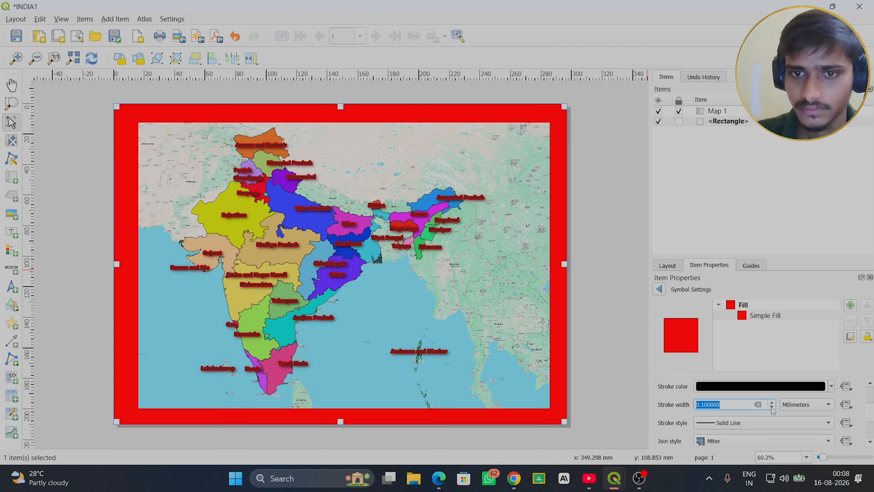
click(773, 407)
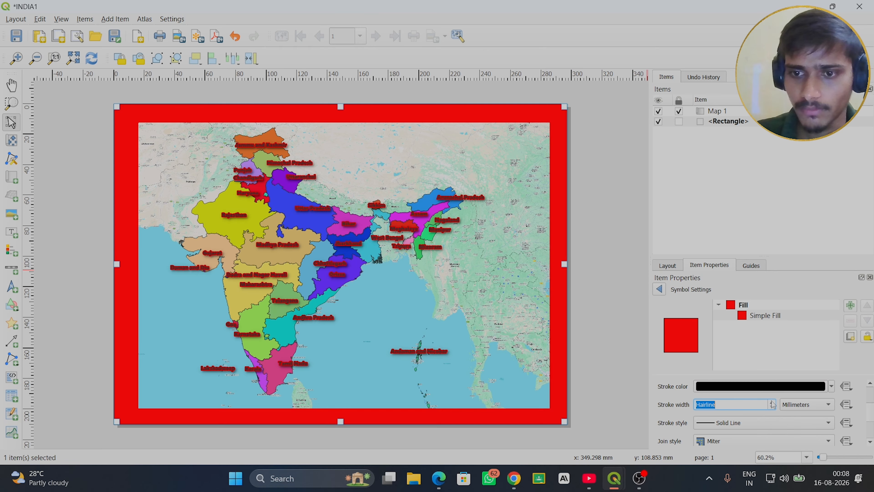
click(772, 402)
click(772, 402)
click(772, 402)
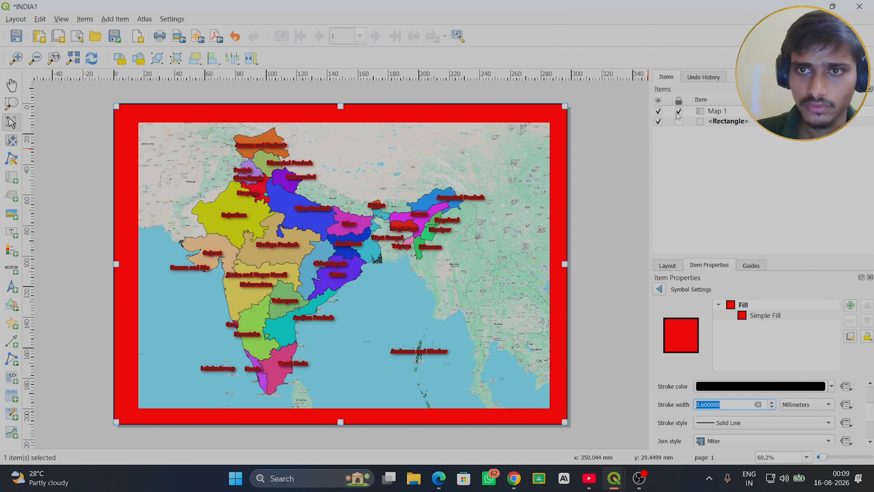
- With the rectangle locked, enlarge and recenter the unlocked Map 1 to leave a narrower, even red margin, and lock the map again
click(679, 121)
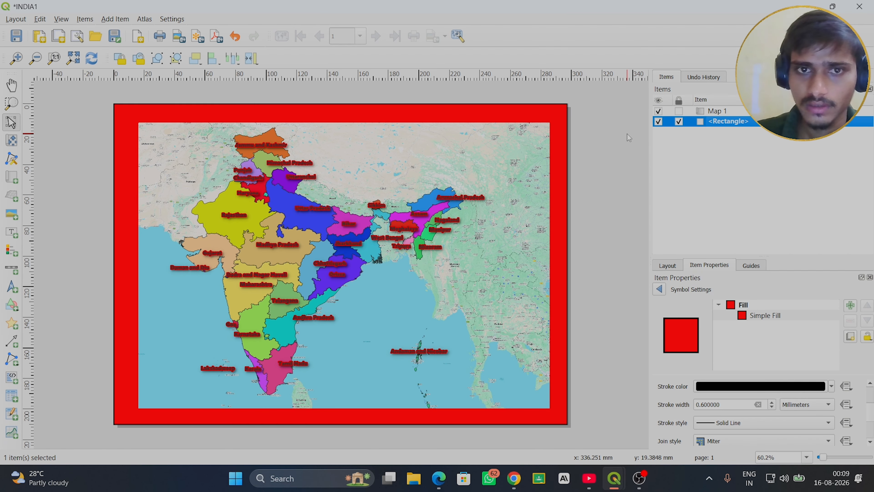
click(719, 112)
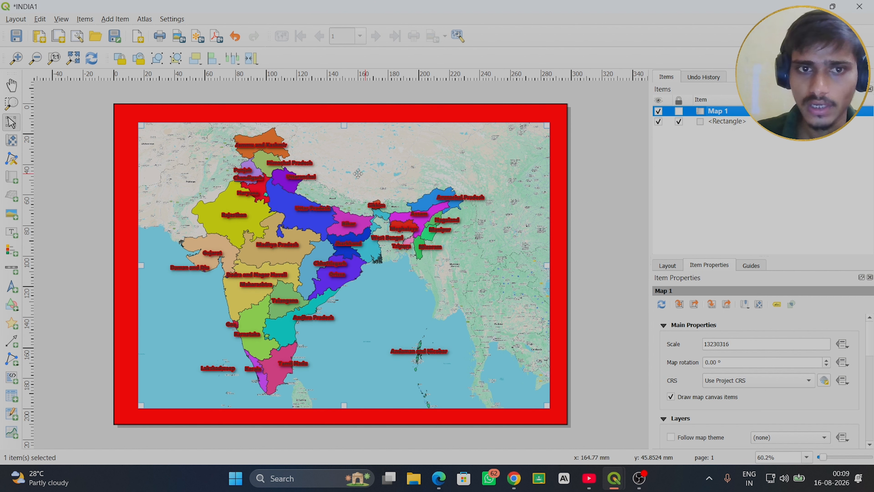
drag(137, 121, 133, 118)
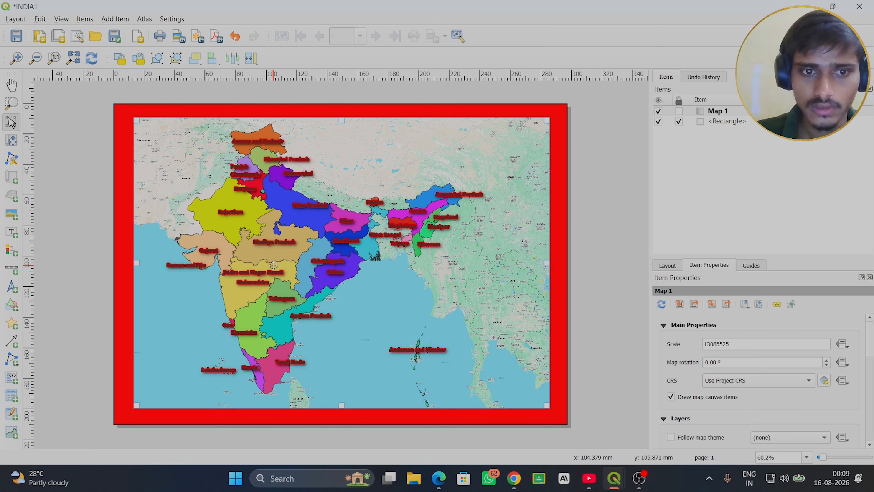
drag(274, 266, 273, 267)
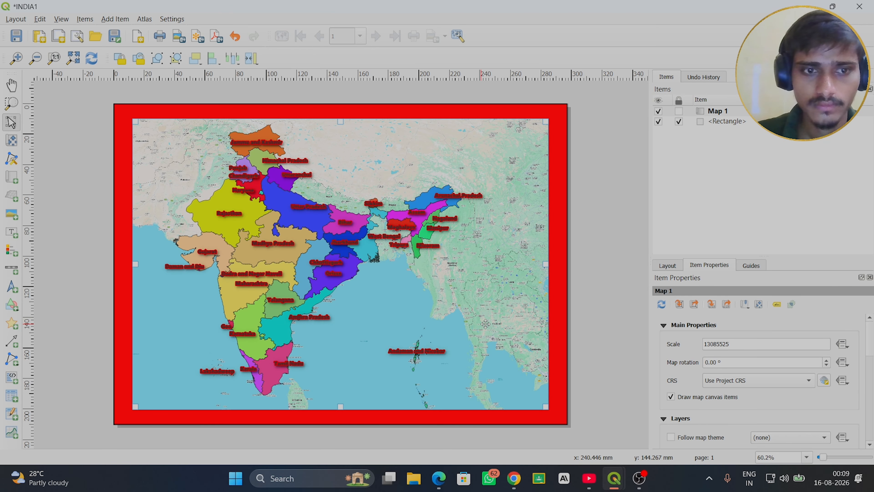
drag(548, 266, 551, 266)
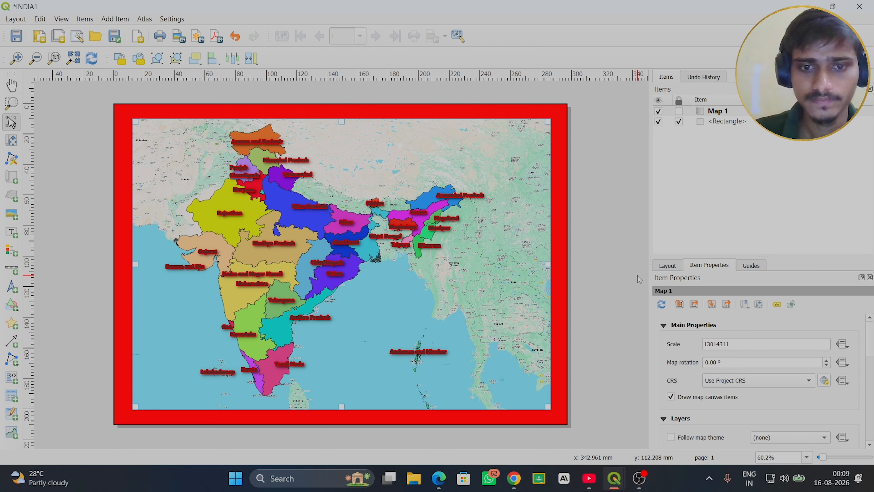
click(679, 111)
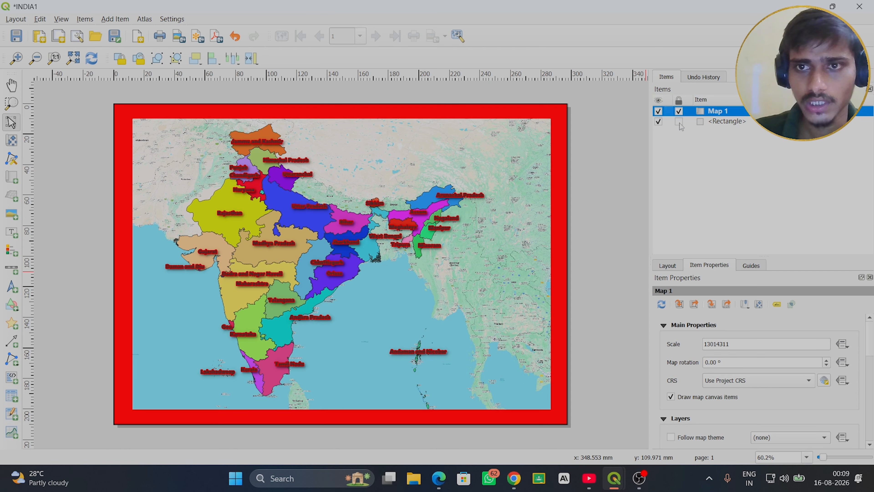
- Examine the rectangle's shape properties and its overall fill symbol settings, including opacity and saved styles
click(728, 122)
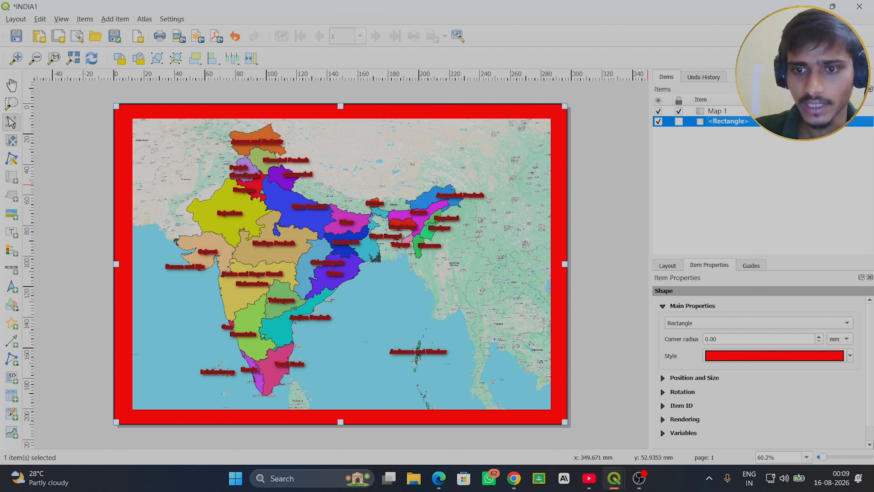
click(873, 443)
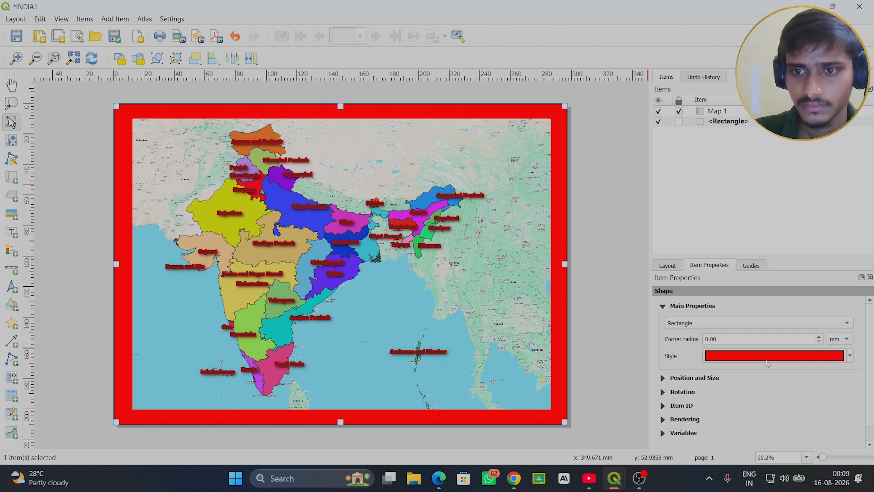
click(781, 357)
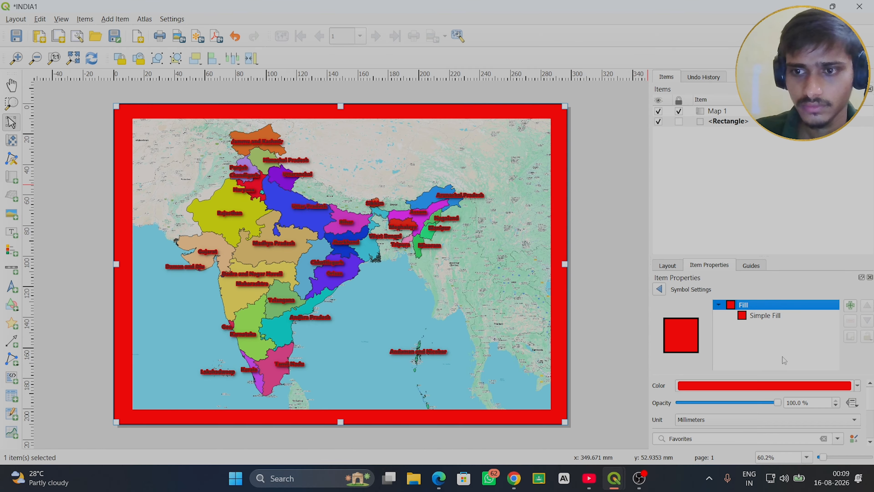
click(873, 443)
click(873, 443)
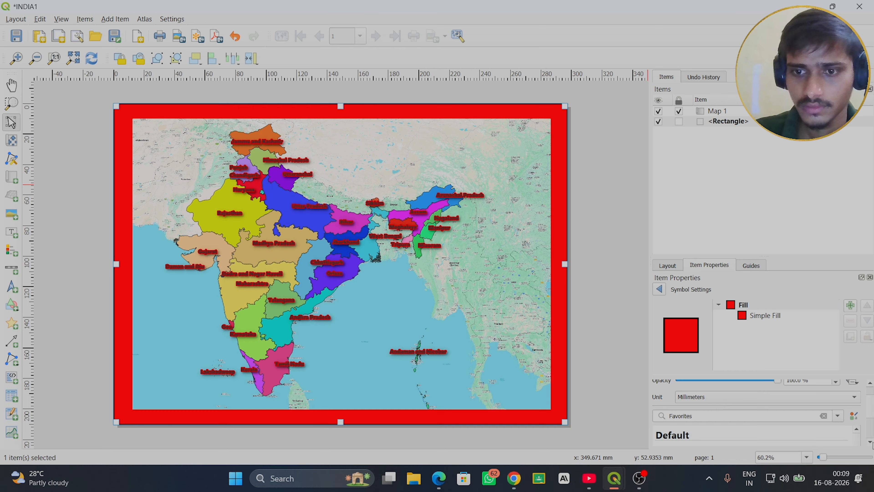
click(873, 442)
click(873, 442)
click(873, 443)
click(873, 443)
click(873, 443)
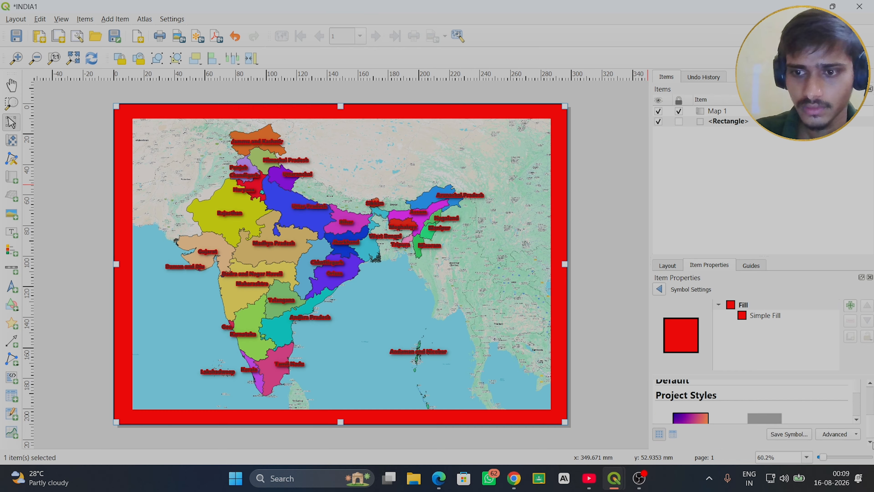
click(871, 383)
click(871, 383)
click(871, 383)
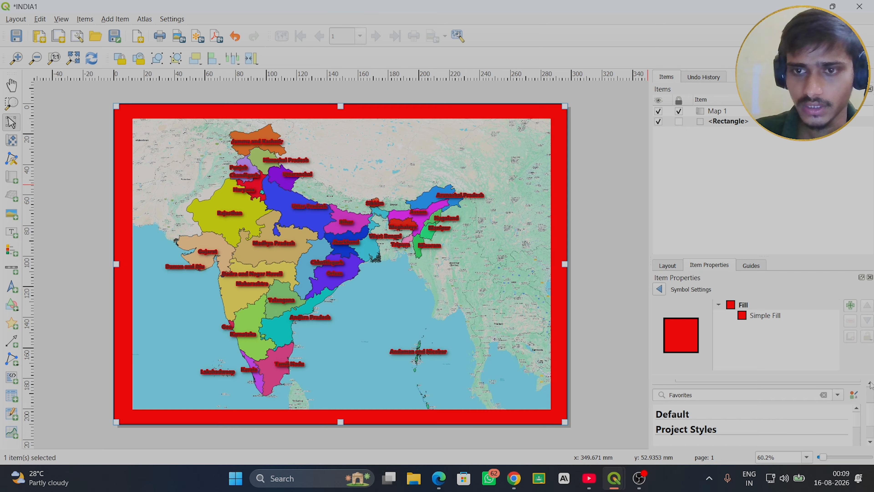
click(871, 383)
click(871, 383)
click(871, 383)
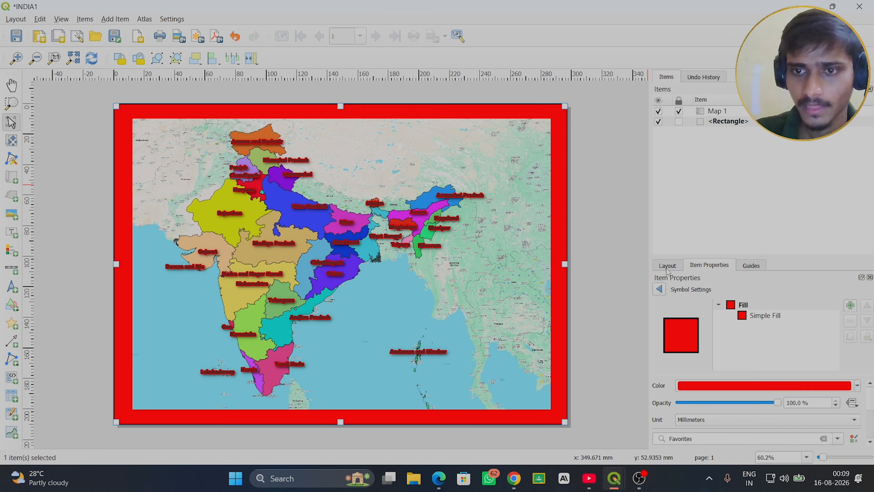
click(662, 290)
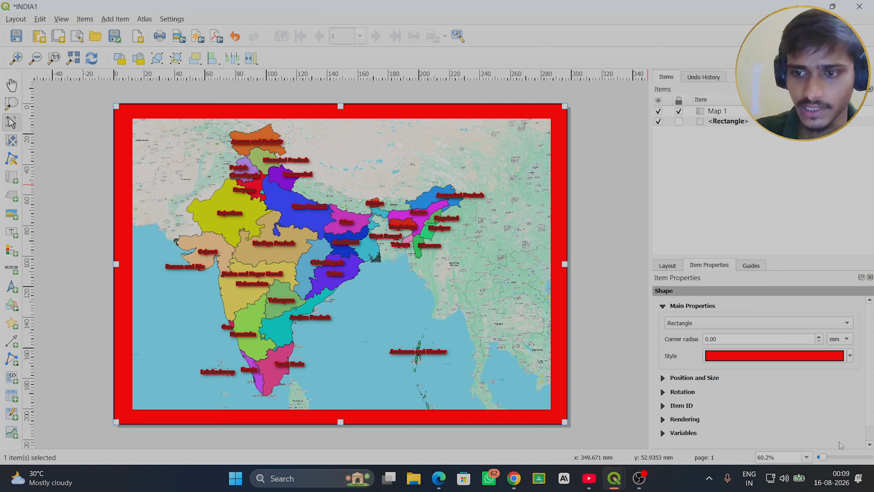
click(870, 445)
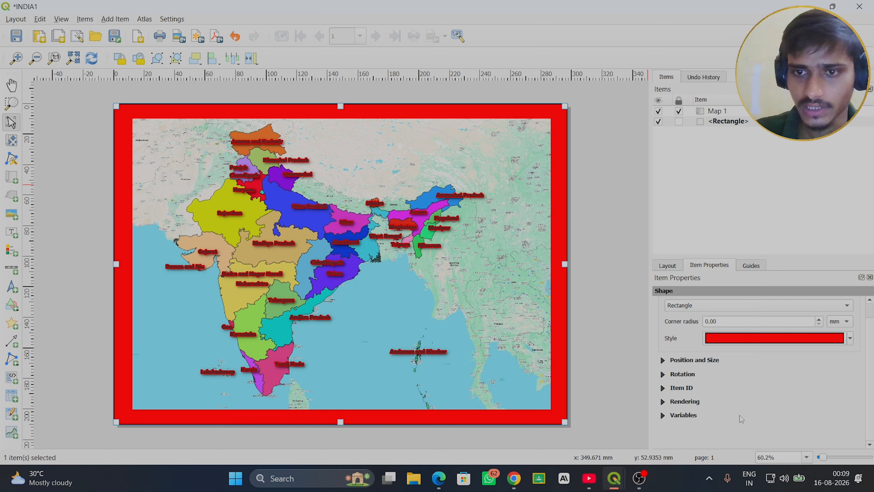
- Lock the rectangle, then add a new grid to Map 1 and open that grid's properties for modification
click(705, 111)
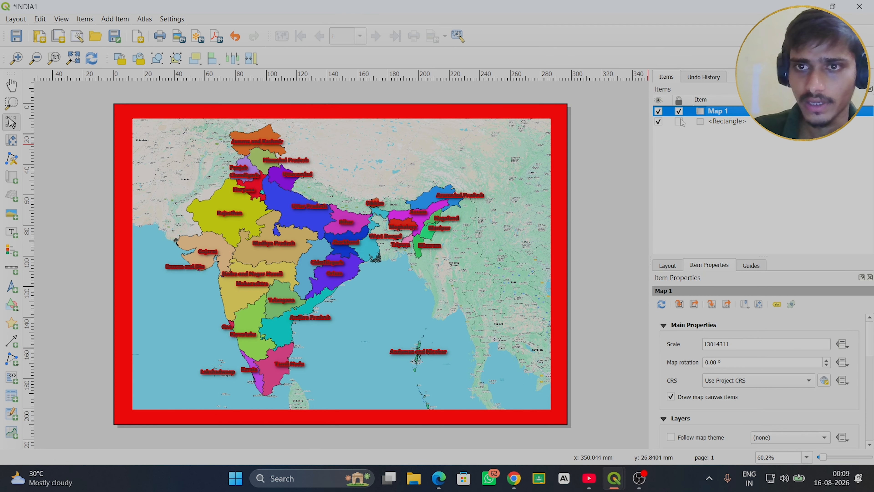
click(679, 121)
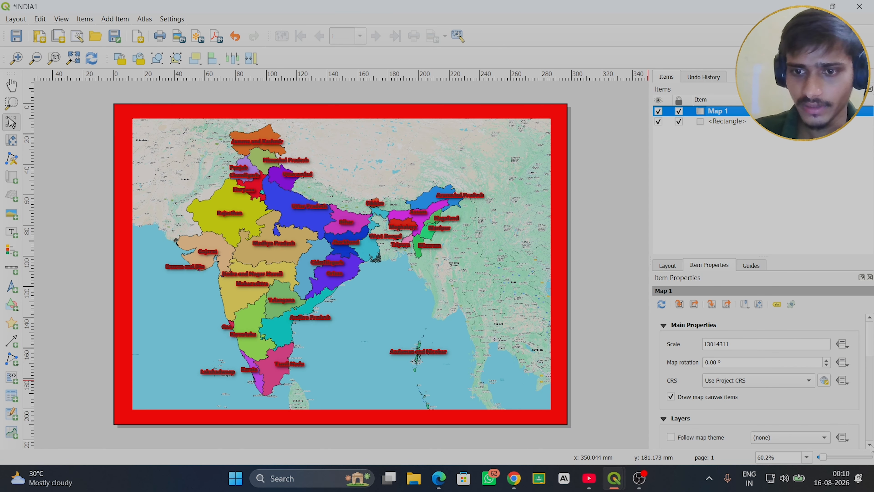
scroll(870, 446, down, 1)
scroll(871, 447, down, 4)
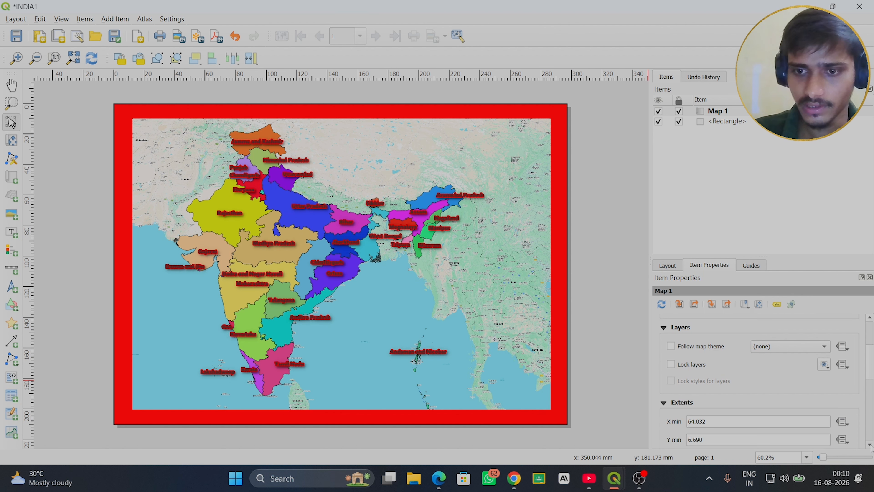
scroll(871, 447, down, 5)
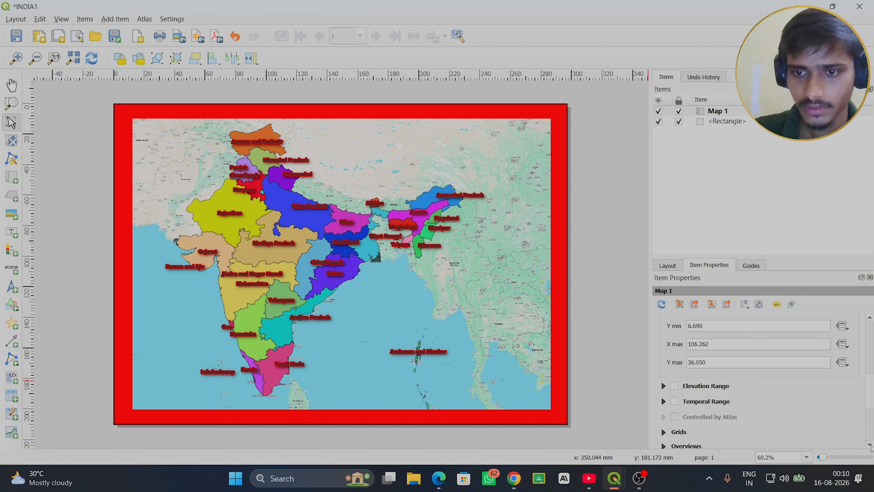
scroll(871, 447, down, 3)
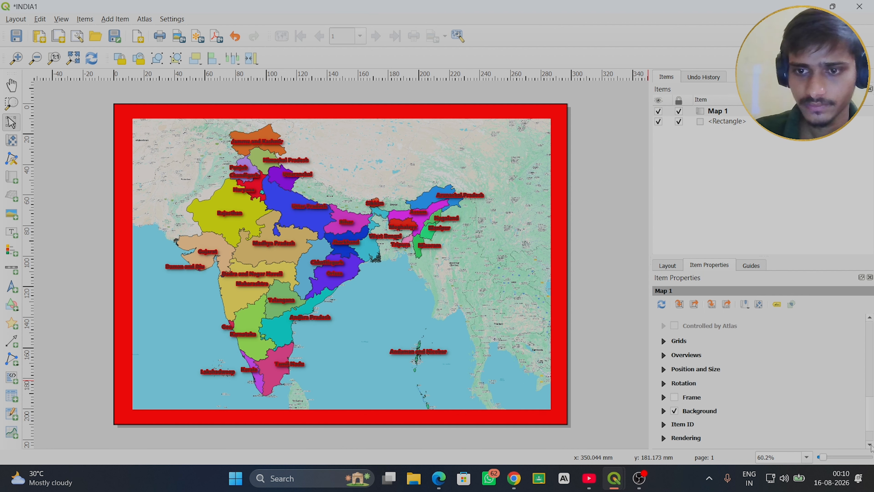
click(664, 341)
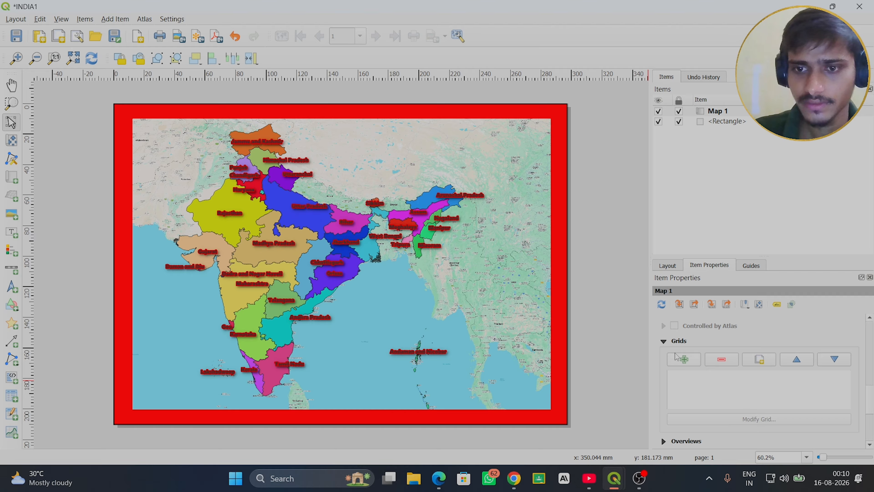
click(687, 362)
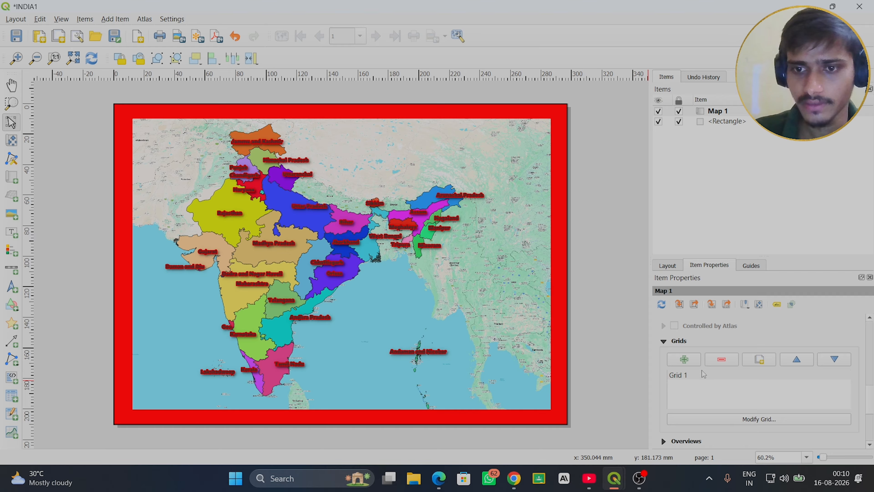
click(704, 377)
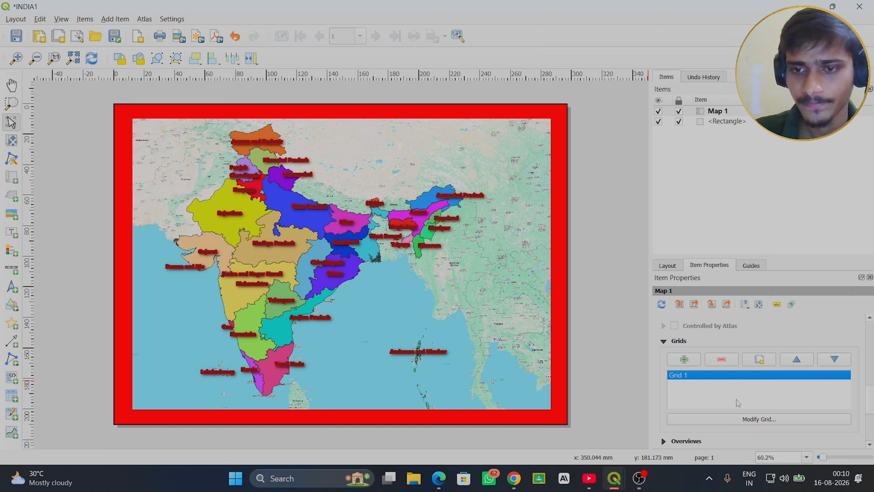
click(764, 421)
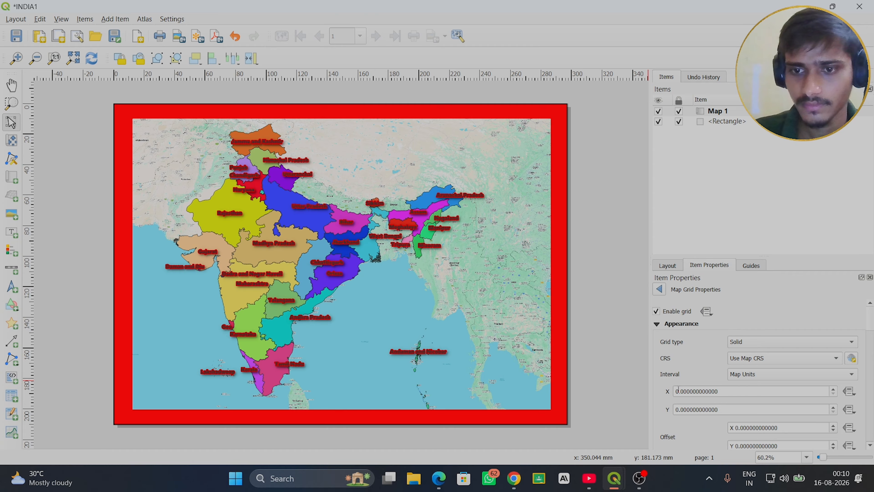
- Set the grid's X interval to 8 map units
click(834, 389)
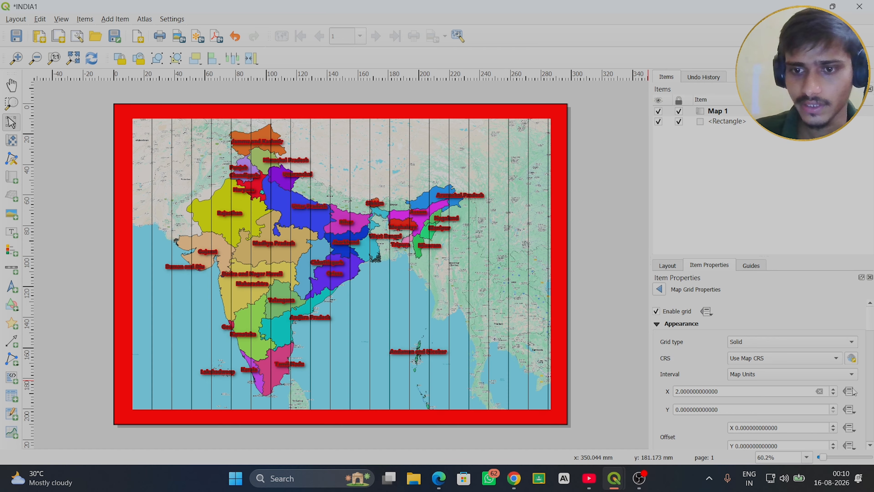
click(833, 389)
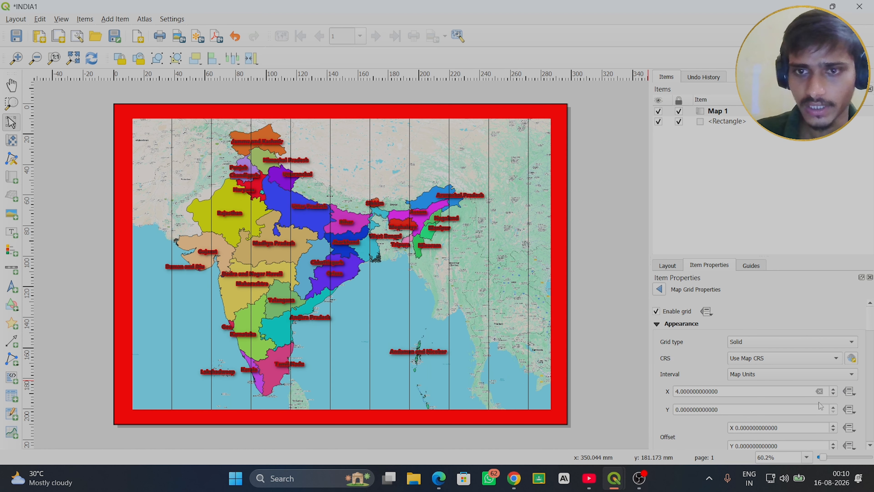
click(833, 389)
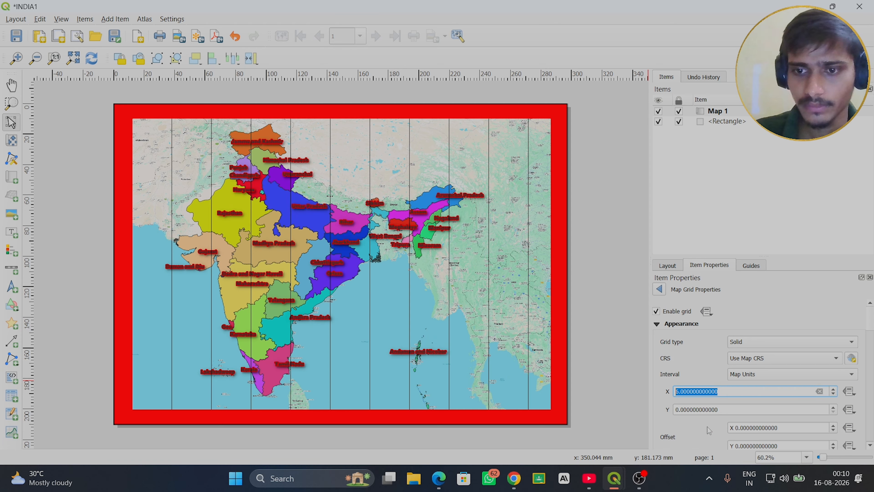
click(833, 389)
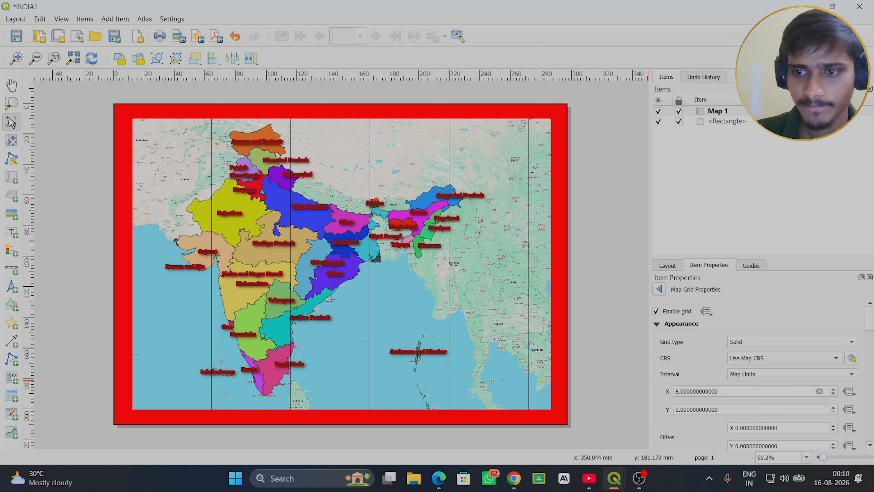
- Set the grid's Y interval to 7 map units
click(834, 408)
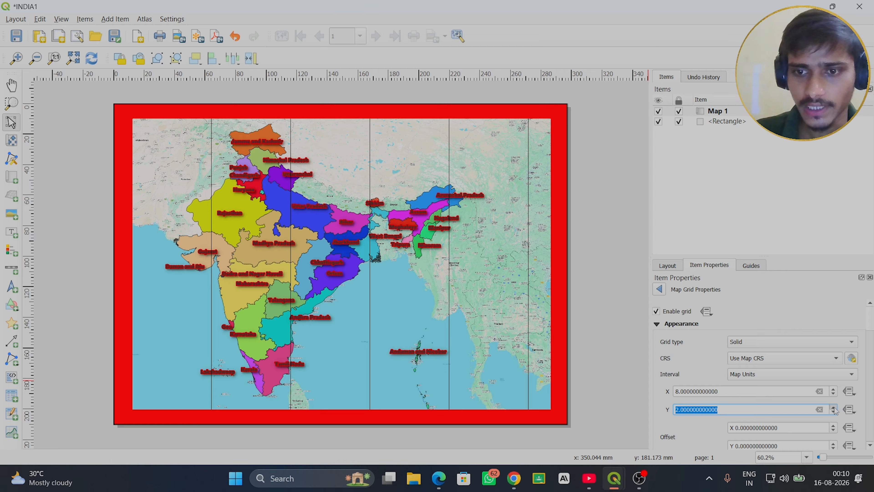
click(834, 408)
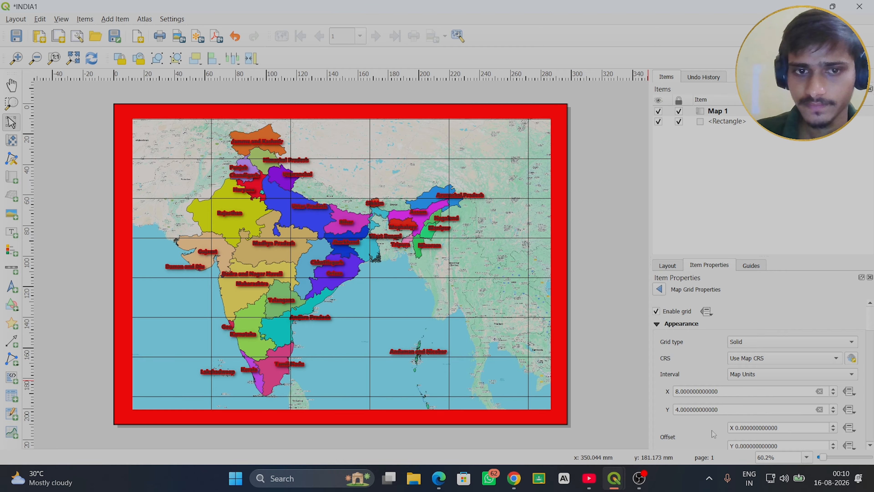
click(835, 408)
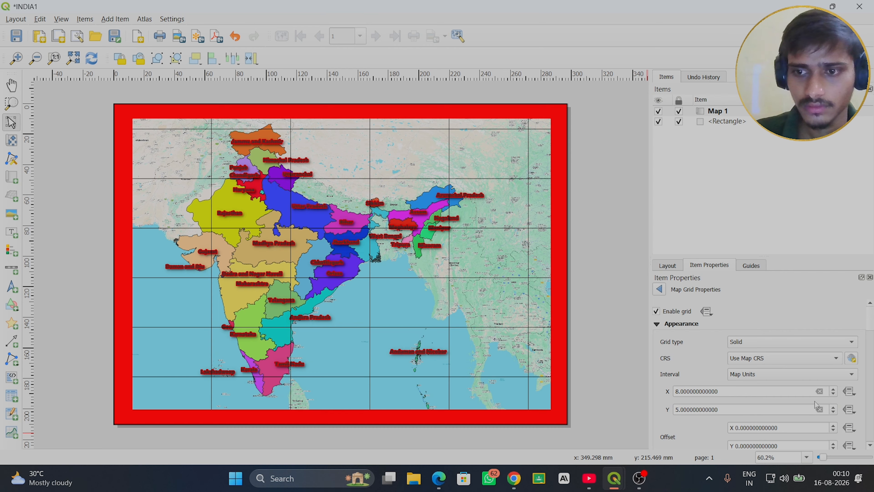
click(834, 407)
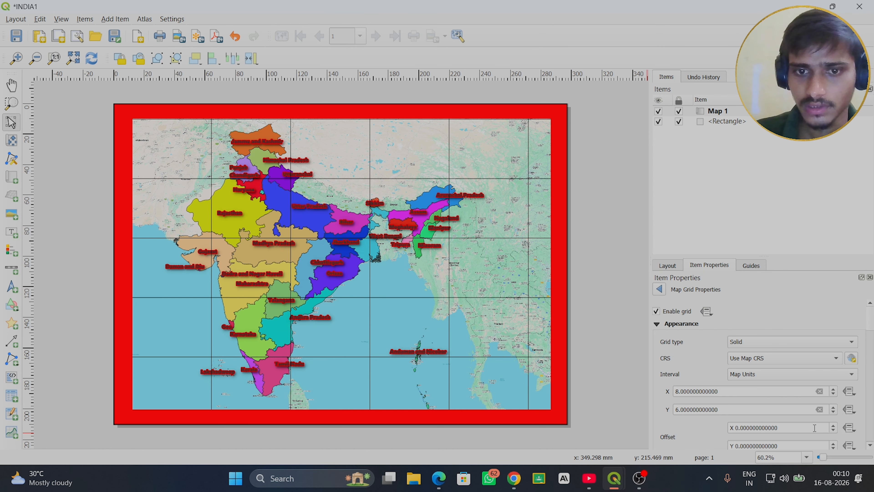
click(834, 412)
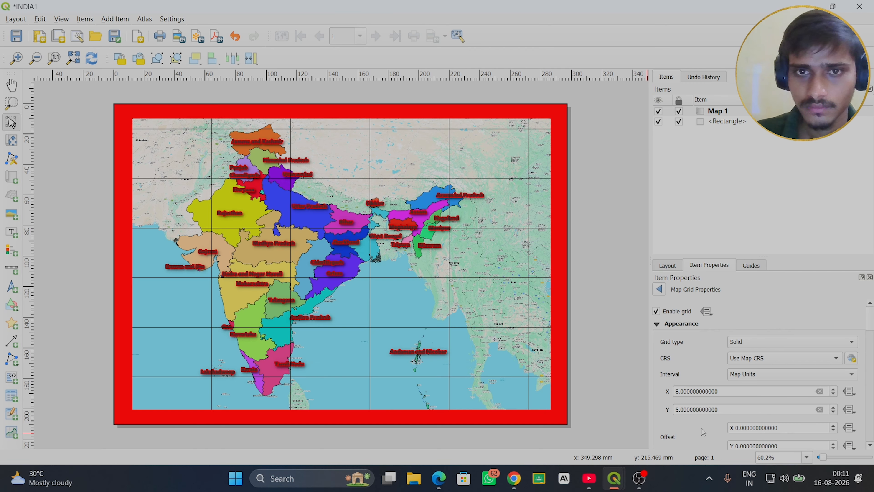
click(833, 407)
click(834, 407)
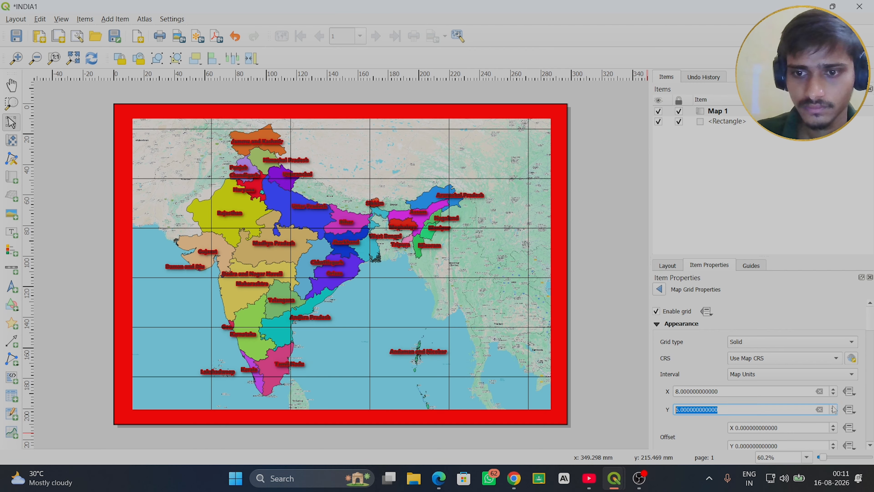
click(713, 435)
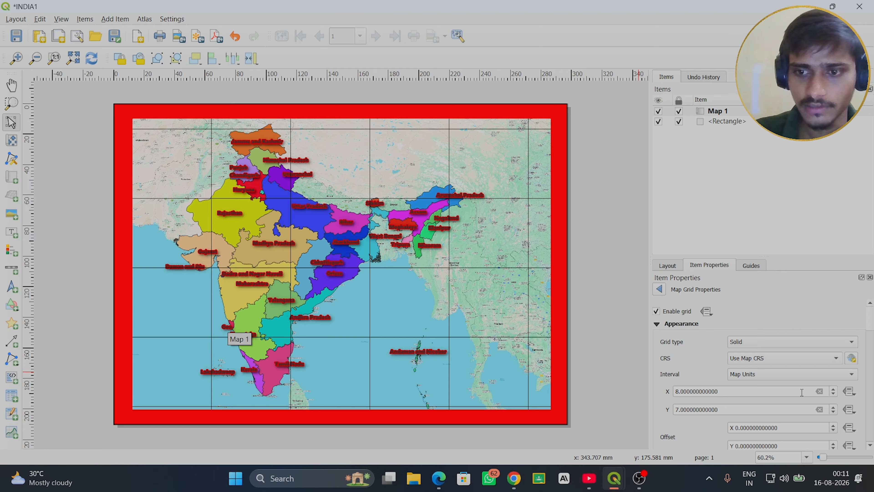
- Offset the grid lines by -3 in X and -2 in Y
click(833, 448)
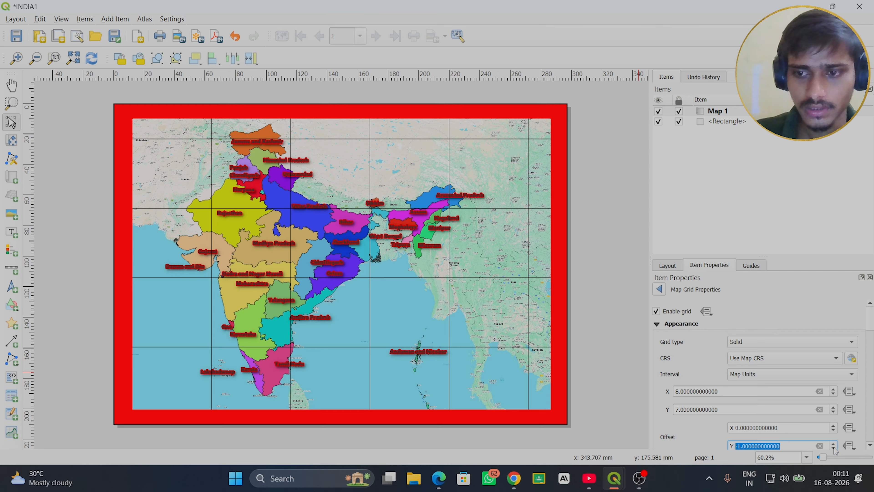
click(834, 449)
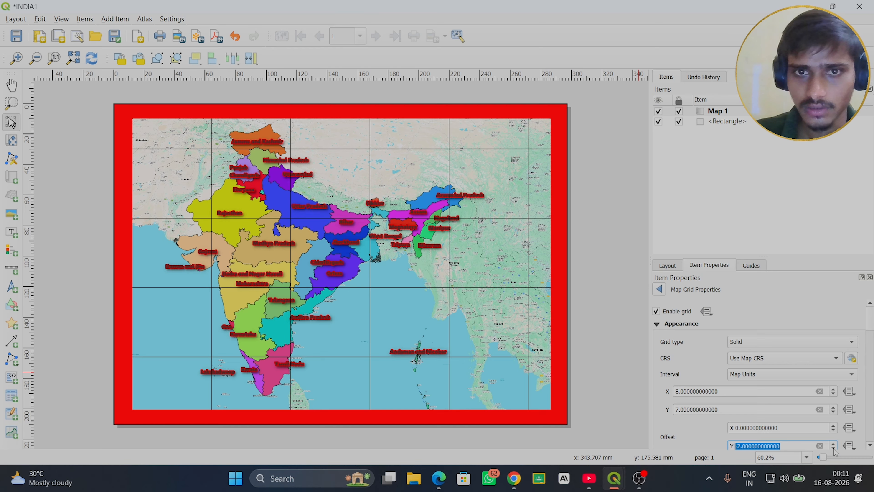
click(833, 430)
click(834, 430)
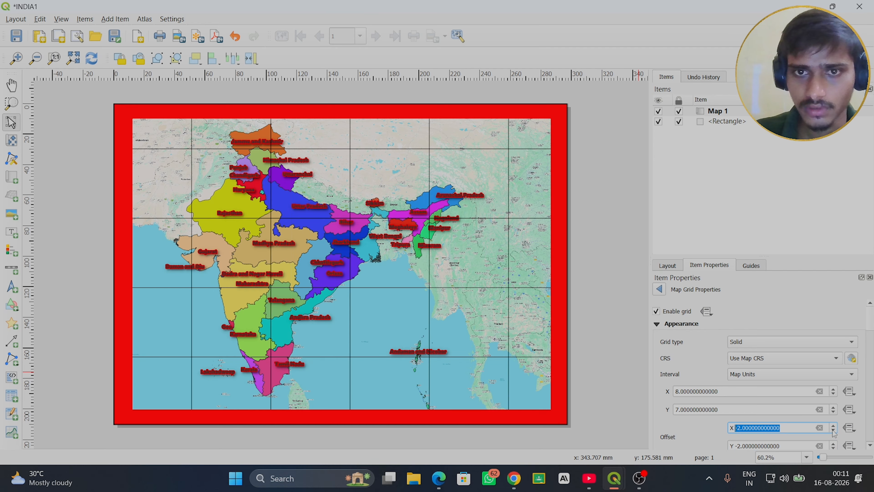
click(834, 431)
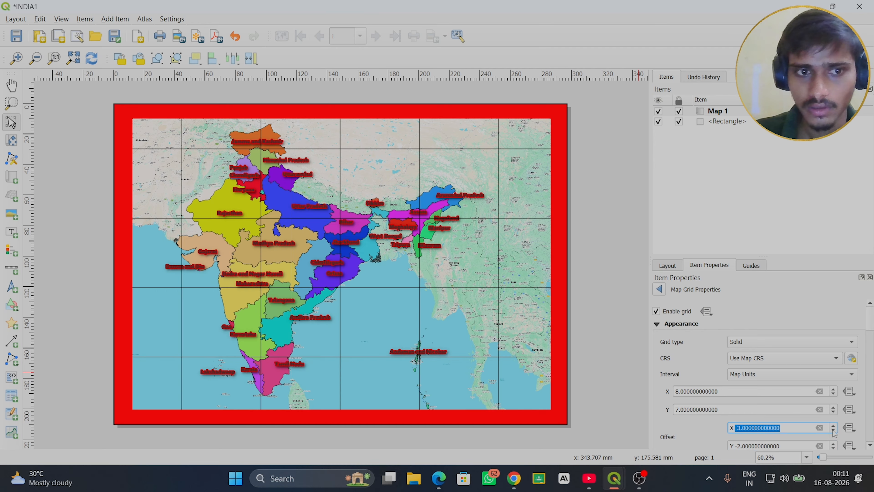
- Give the map grid a Zebra frame and set the frame line thickness to 0.00 mm
click(870, 445)
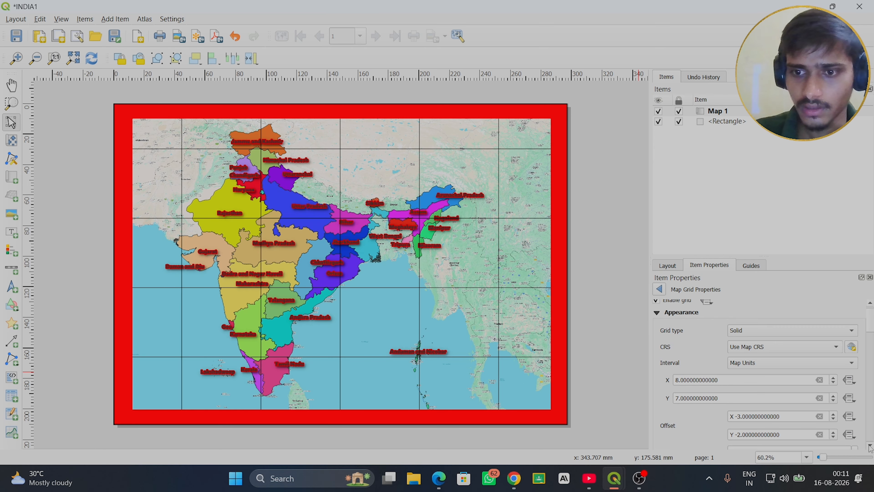
scroll(870, 445, down, 5)
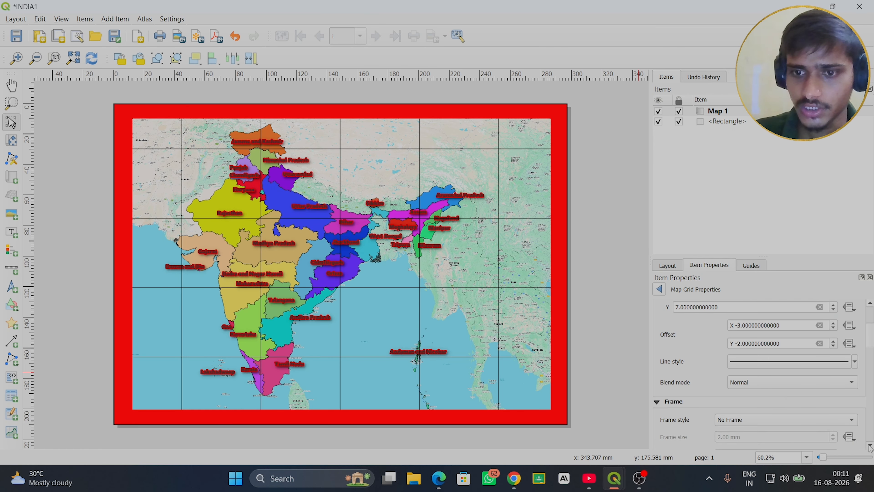
scroll(870, 446, down, 4)
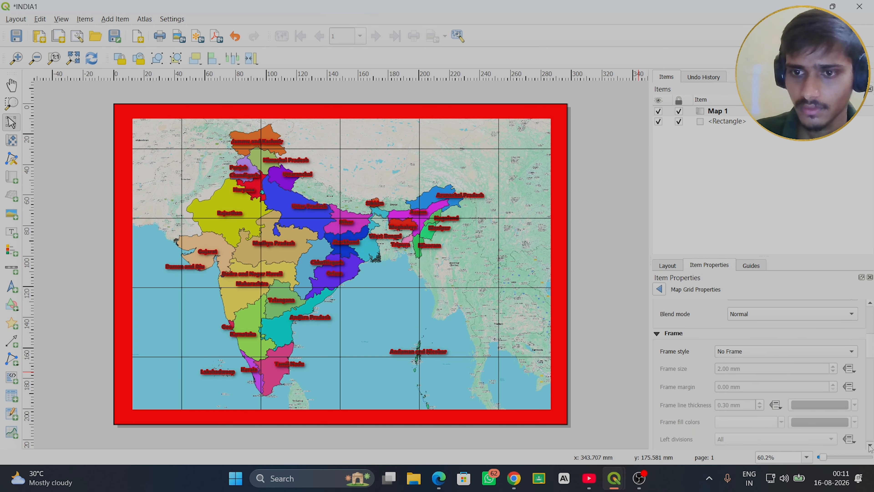
click(838, 352)
click(741, 367)
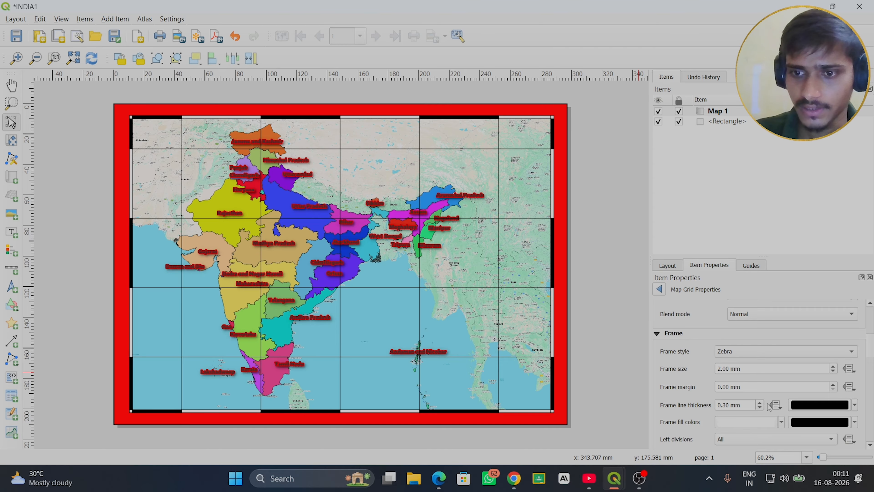
click(760, 408)
click(760, 408)
click(760, 408)
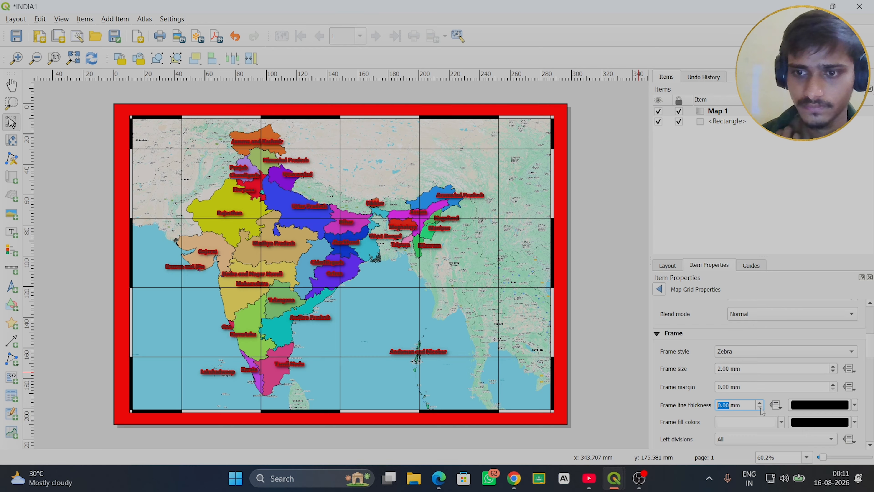
- Enable Draw Coordinates for the map grid so its lines are labeled around the frame
click(871, 445)
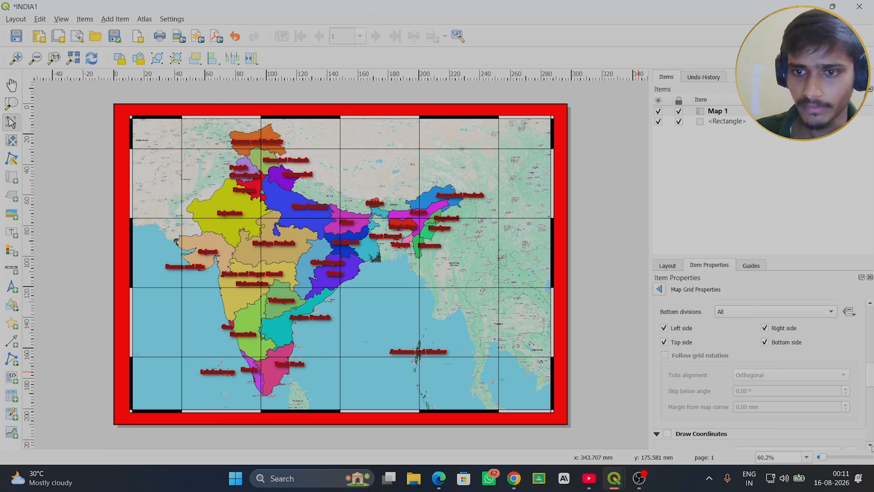
click(871, 446)
click(871, 446)
click(871, 445)
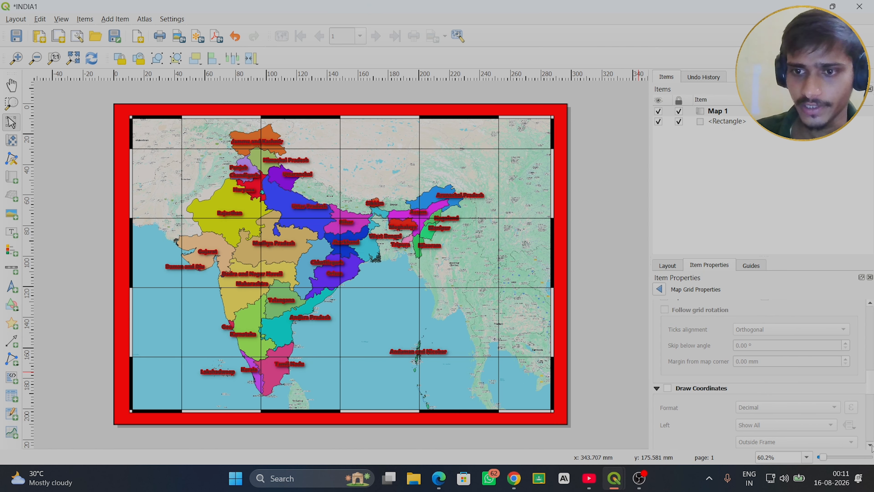
click(871, 446)
click(871, 446)
click(871, 446)
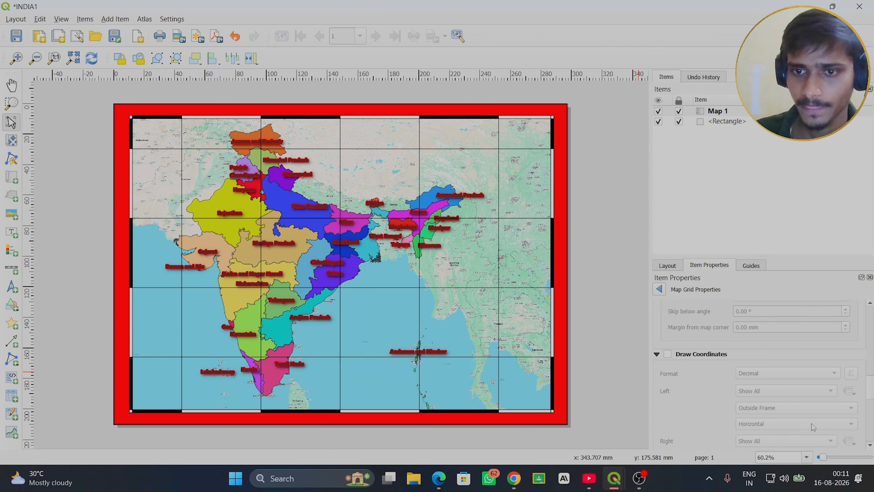
click(668, 355)
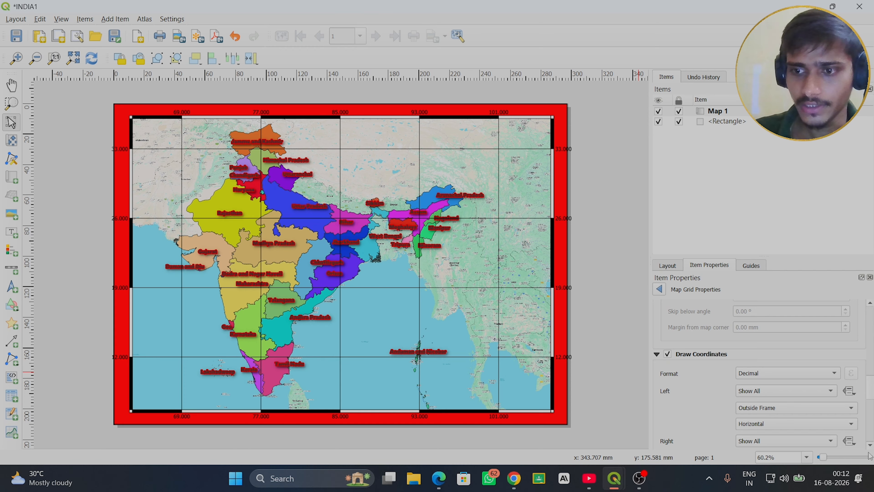
- Set the map grid's coordinate format to Degree, Minute, Second with Suffix
click(871, 445)
click(871, 445)
click(871, 445)
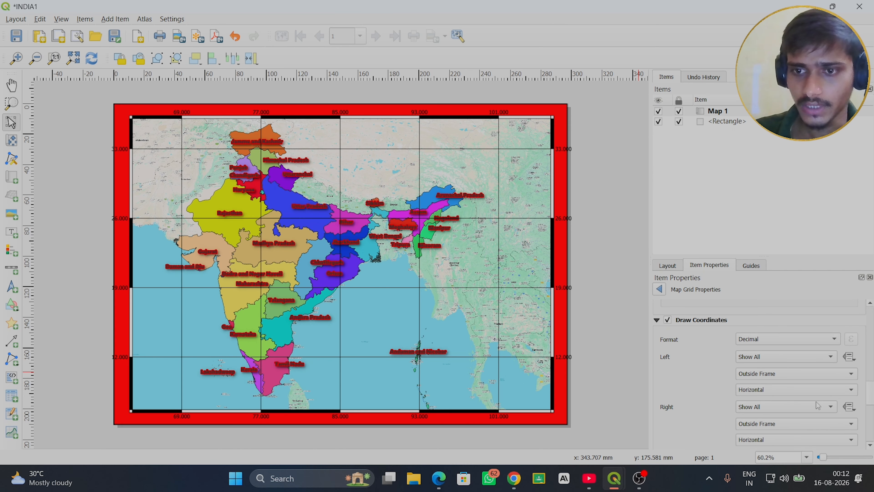
click(818, 343)
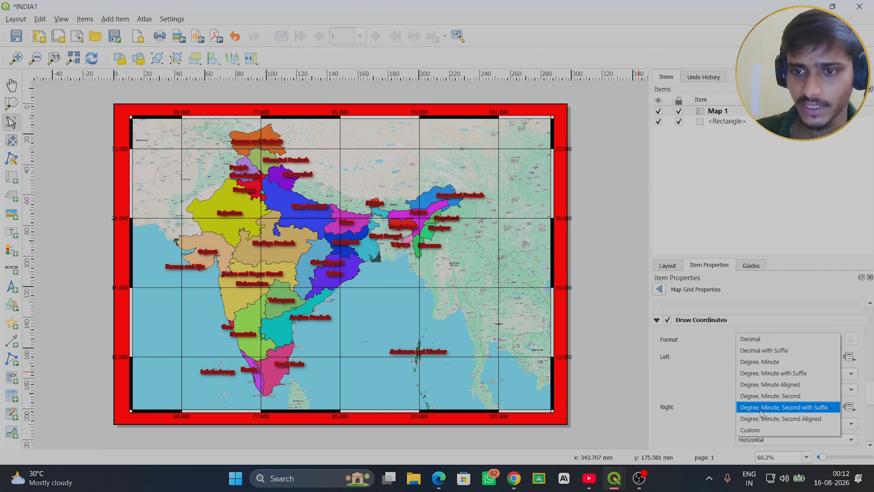
click(780, 410)
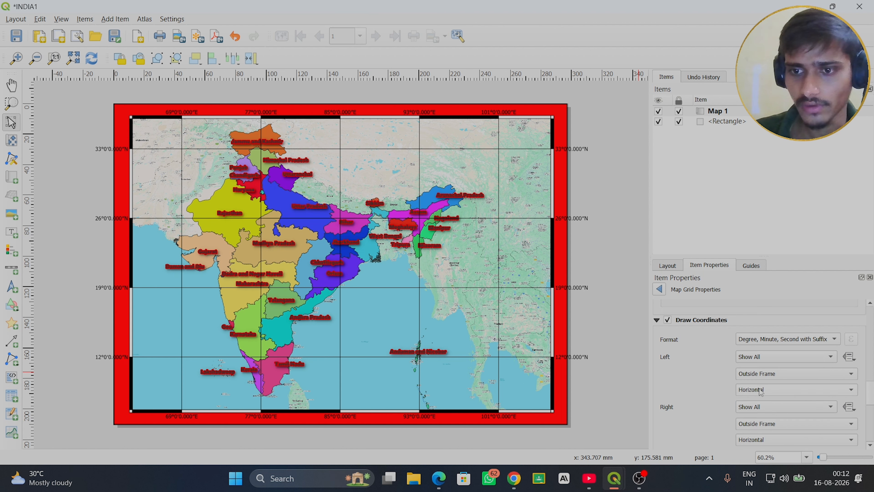
- Orient the grid coordinates on the map's left and right sides as Vertical Ascending
click(761, 390)
click(761, 402)
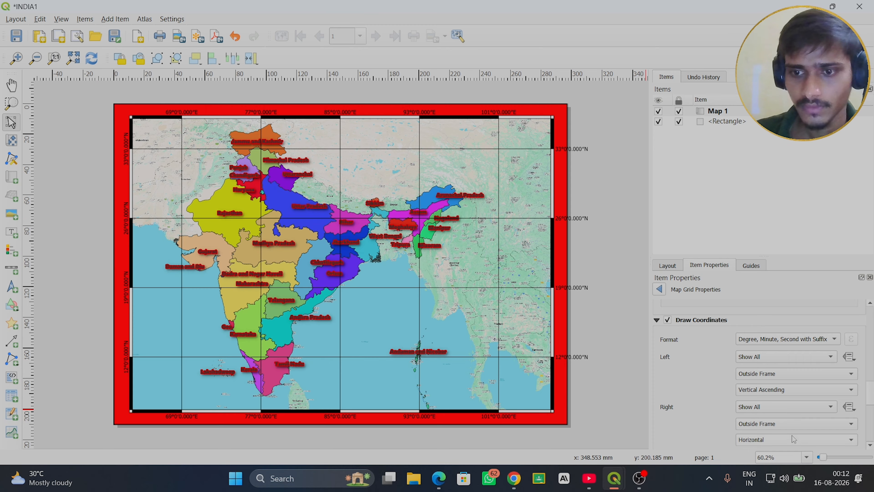
scroll(870, 446, down, 4)
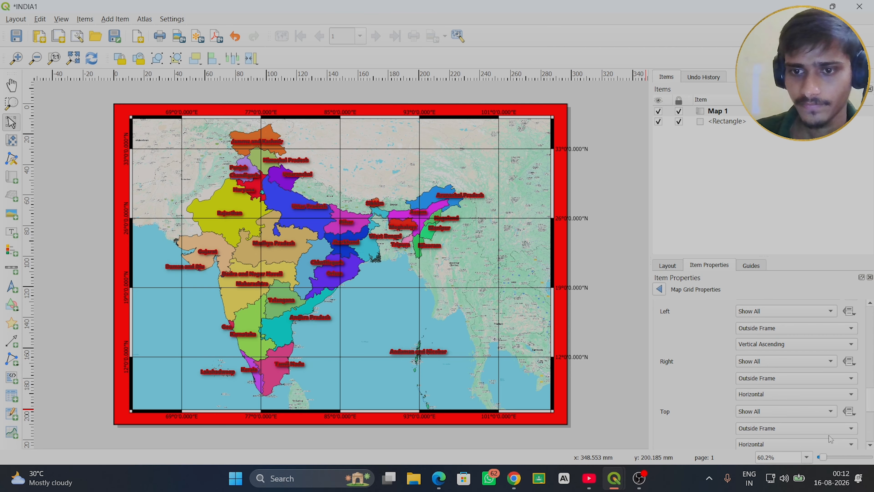
click(775, 399)
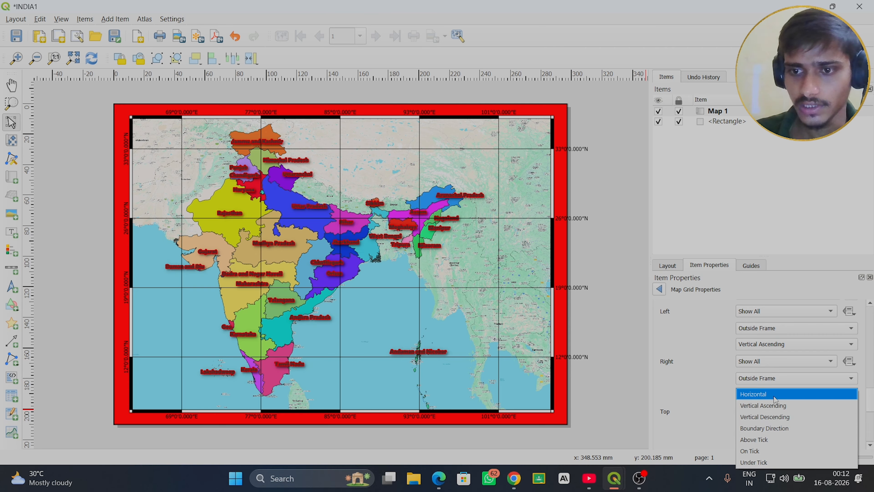
click(775, 406)
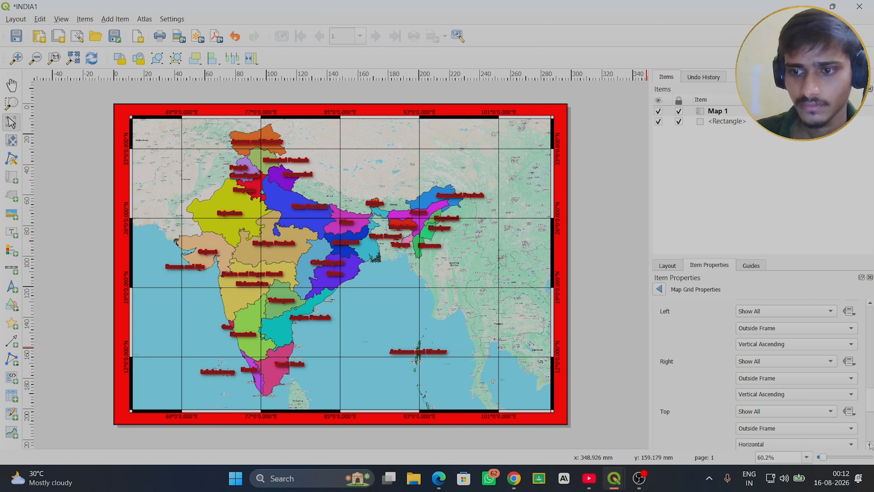
- Set the grid annotation font to Segoe UI Black with a size of 11 points
scroll(871, 446, down, 4)
scroll(870, 447, down, 6)
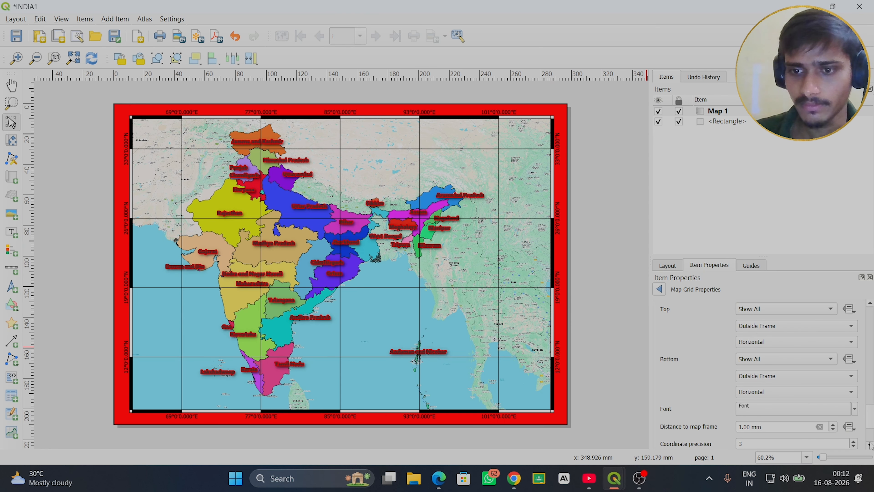
click(800, 397)
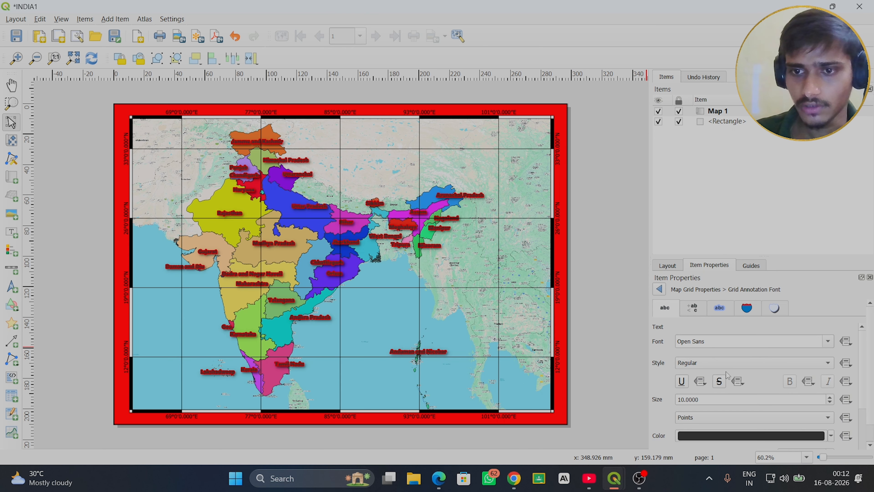
click(830, 398)
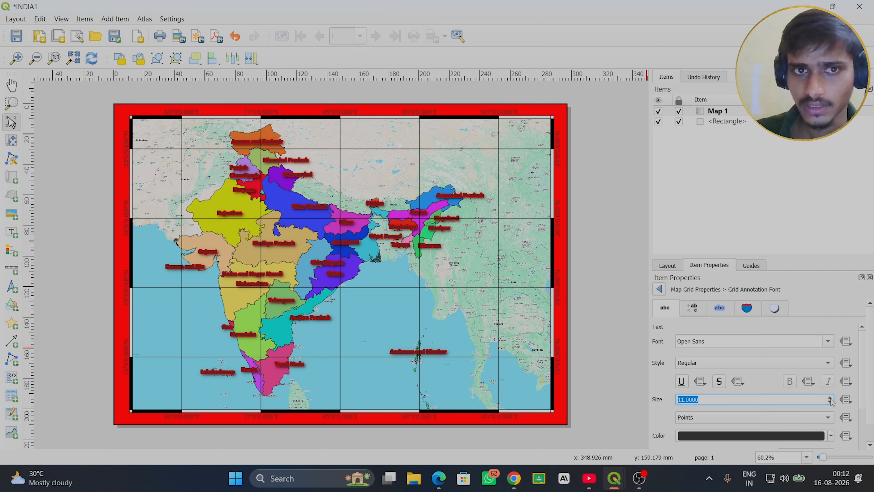
click(871, 446)
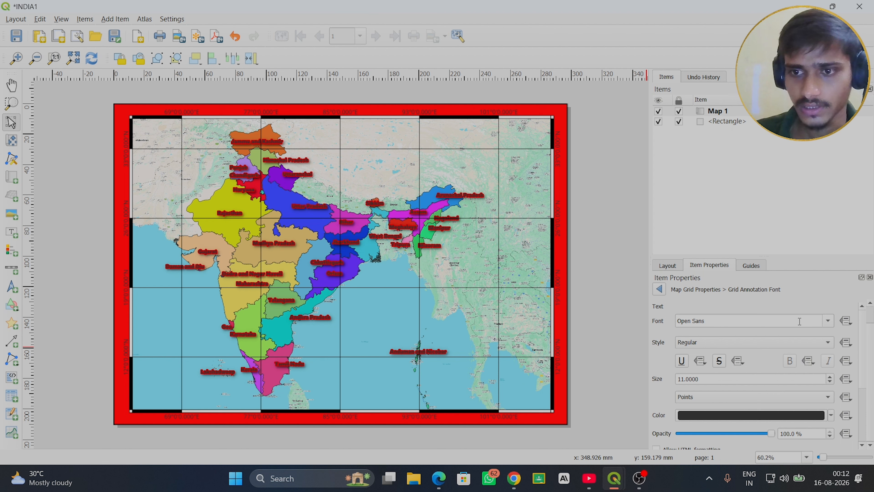
click(828, 320)
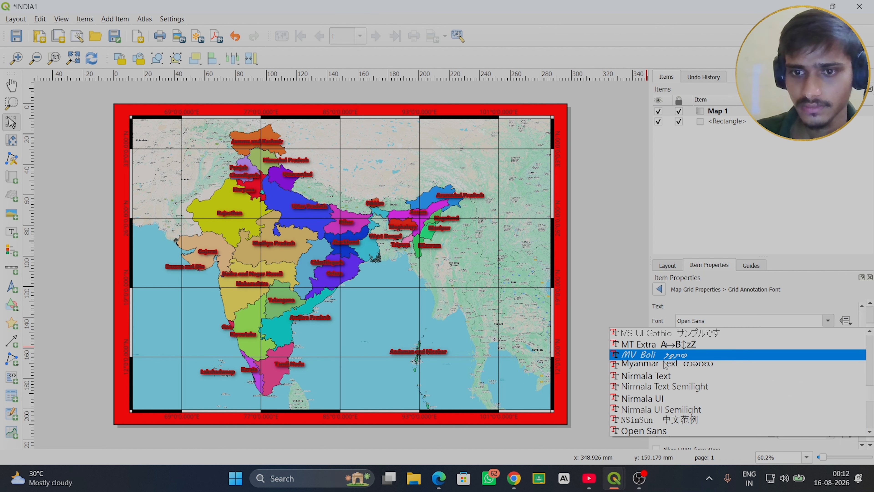
scroll(663, 372, down, 5)
scroll(663, 372, down, 6)
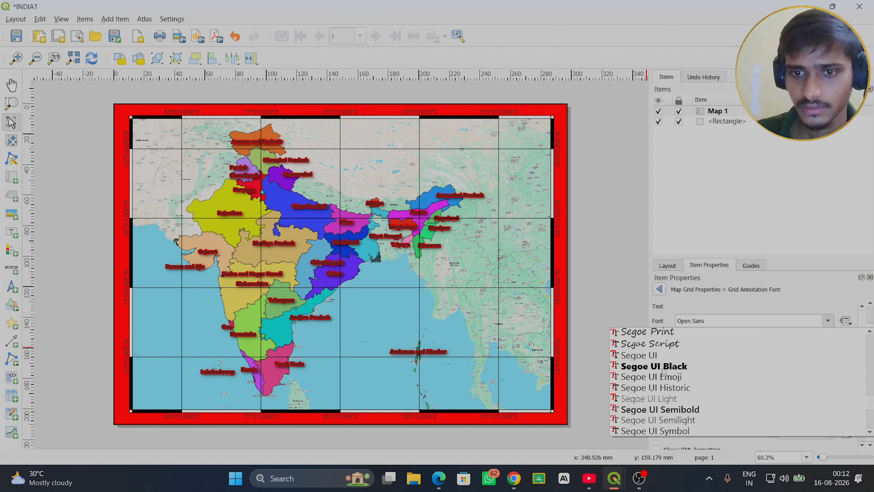
click(649, 368)
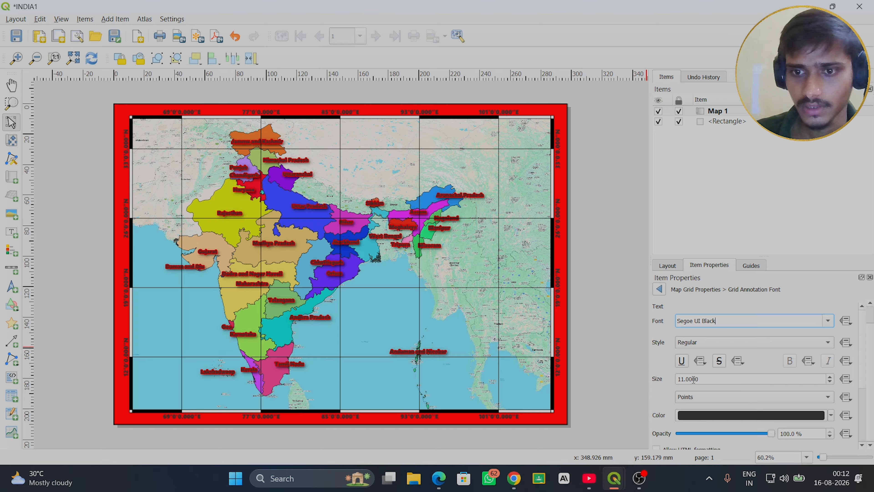
- Try the Sitka Small Semibold font on the grid coordinate labels
click(828, 321)
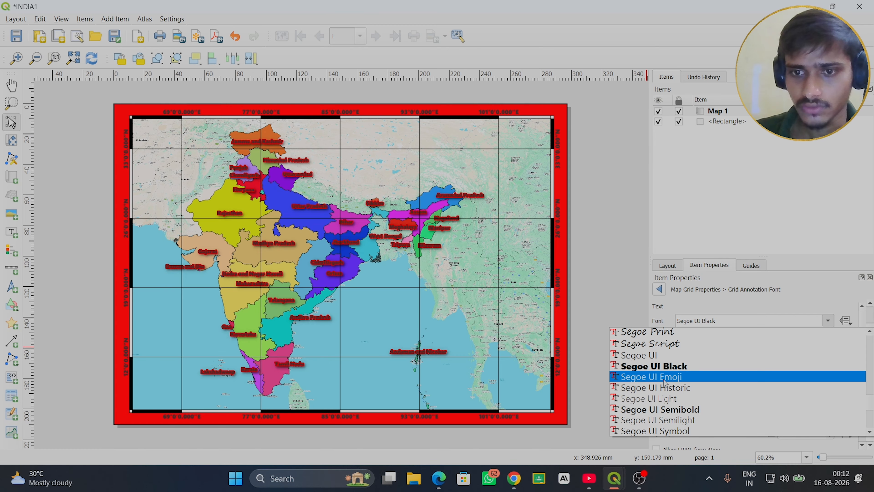
scroll(665, 379, down, 5)
scroll(665, 382, down, 3)
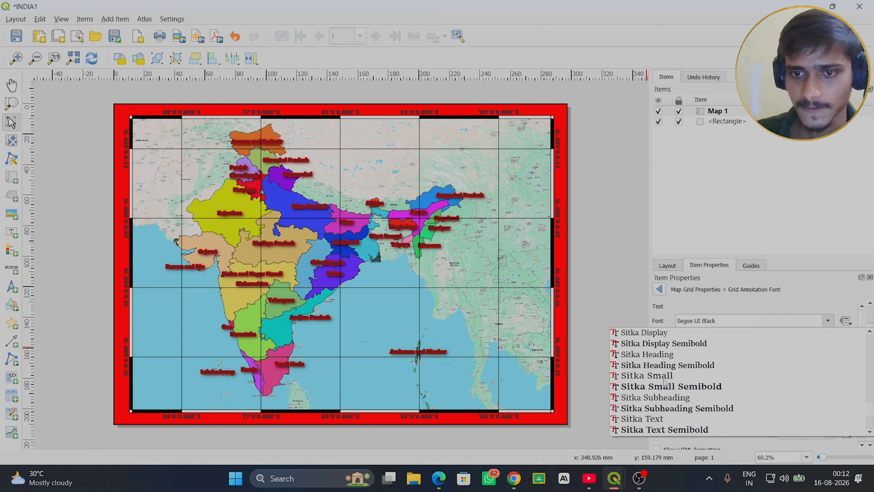
scroll(664, 381, up, 3)
scroll(665, 382, down, 3)
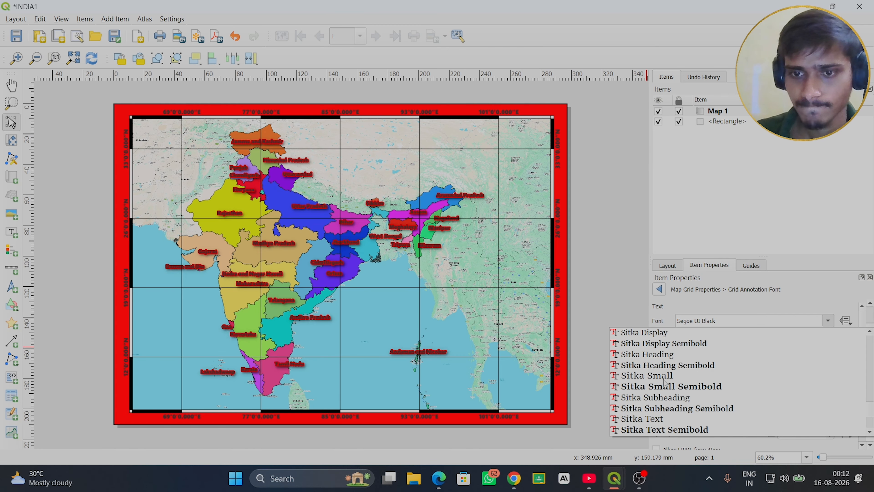
click(646, 387)
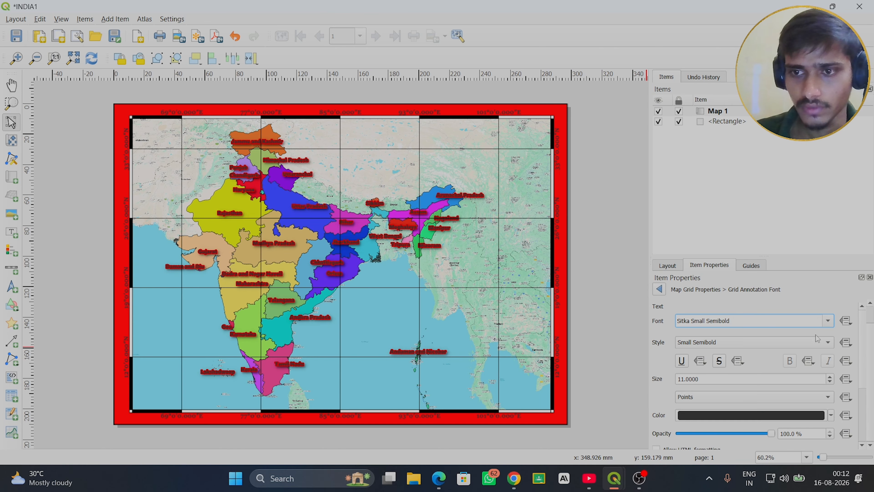
- Browse the remaining fonts and try Sitka Text Semibold on the grid coordinate labels
click(828, 322)
scroll(640, 397, down, 3)
scroll(639, 397, down, 3)
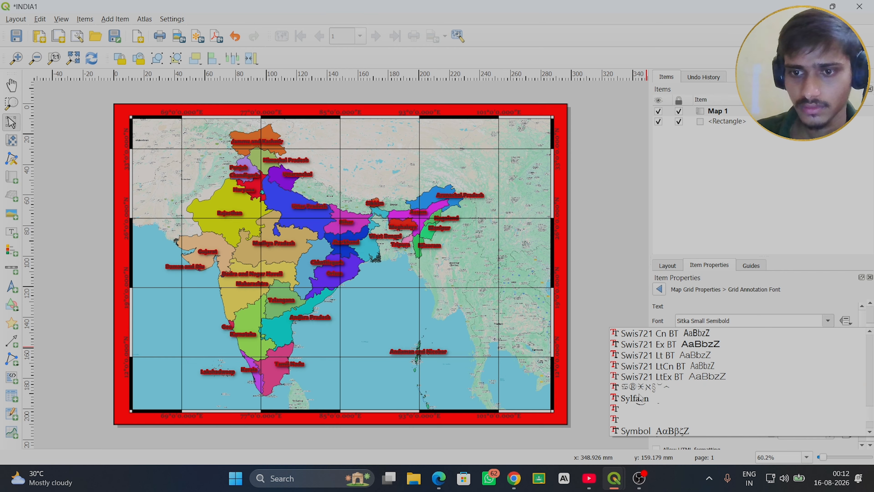
scroll(640, 397, up, 3)
scroll(639, 397, down, 6)
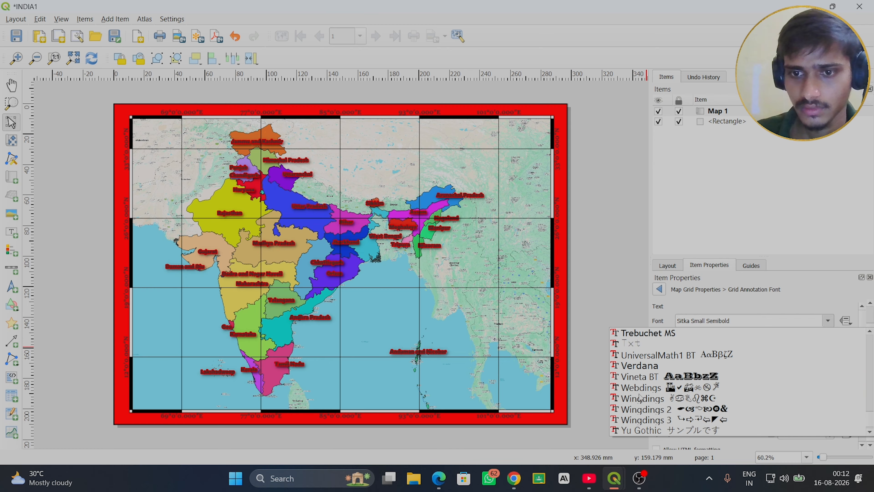
scroll(639, 397, up, 3)
scroll(640, 397, down, 5)
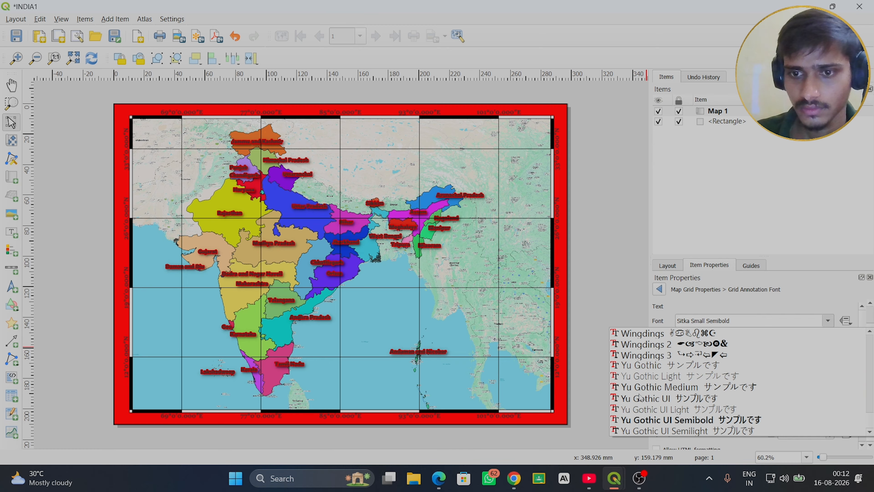
scroll(639, 396, up, 10)
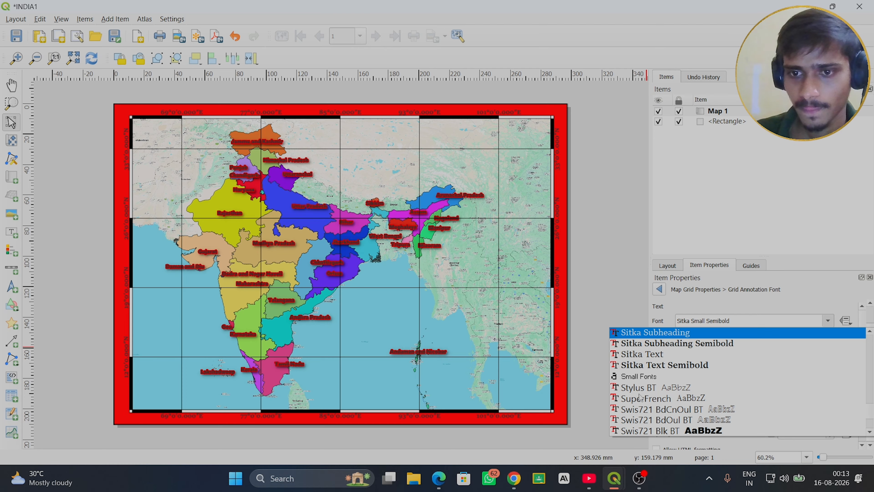
click(653, 365)
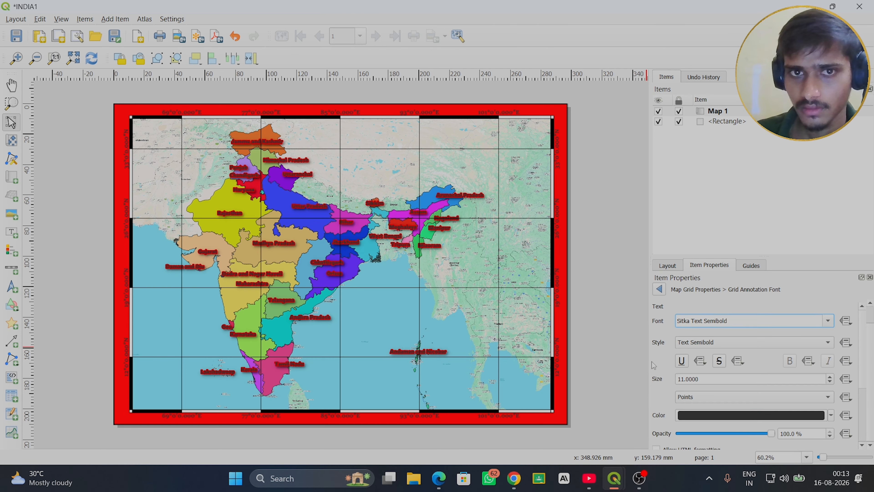
- Set the grid annotation font back to Segoe UI Black and its size to 14 points
click(828, 322)
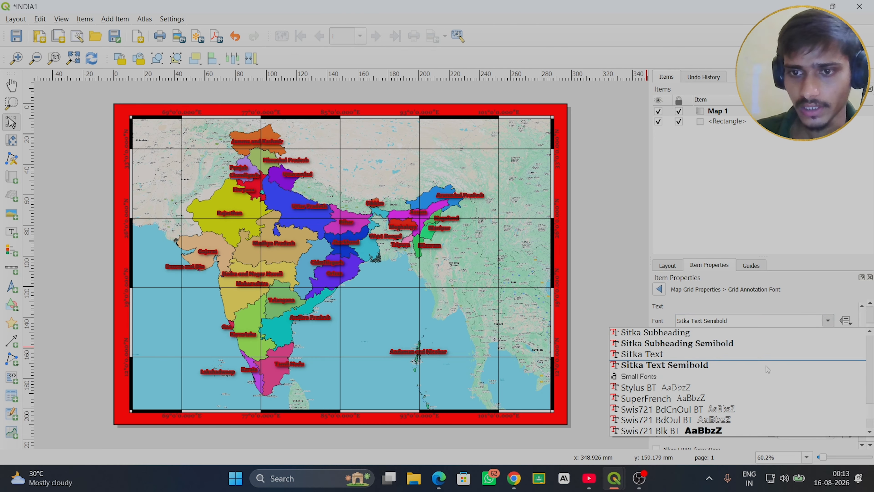
scroll(654, 382, up, 5)
scroll(654, 382, down, 1)
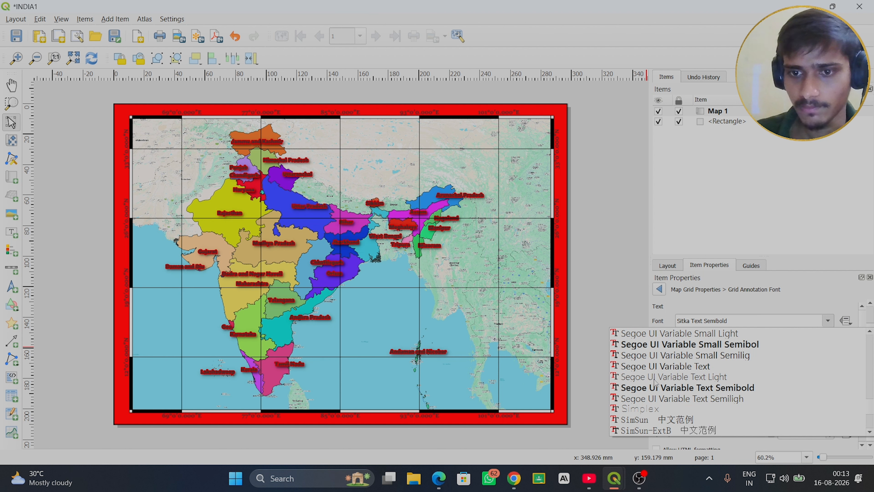
scroll(654, 382, up, 7)
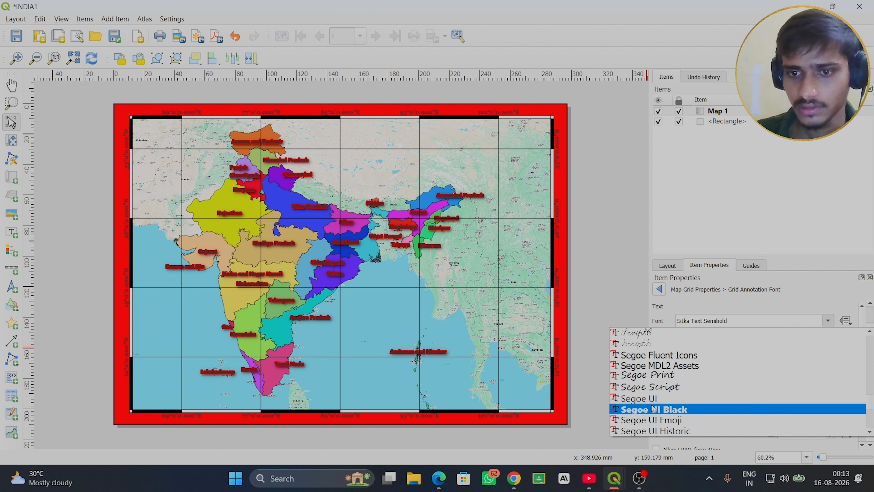
click(654, 408)
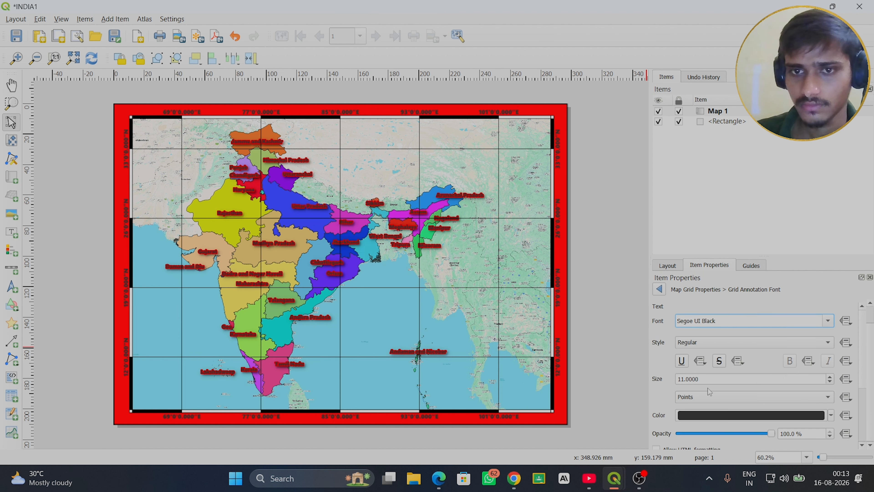
click(831, 377)
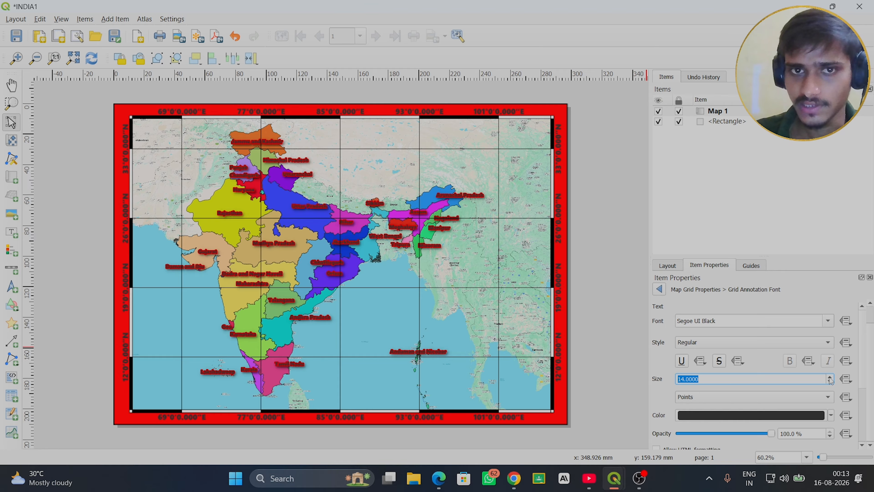
click(831, 381)
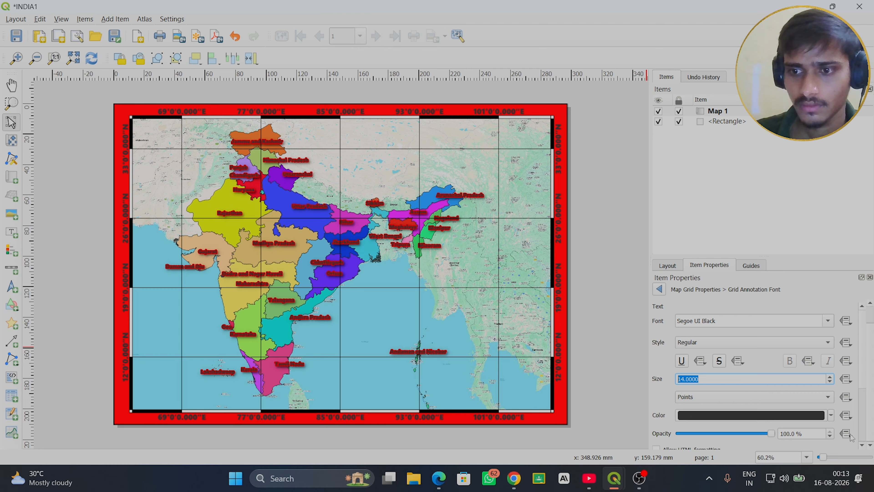
- Try the Italic style on the grid annotation font and restore the Regular style
scroll(862, 447, down, 5)
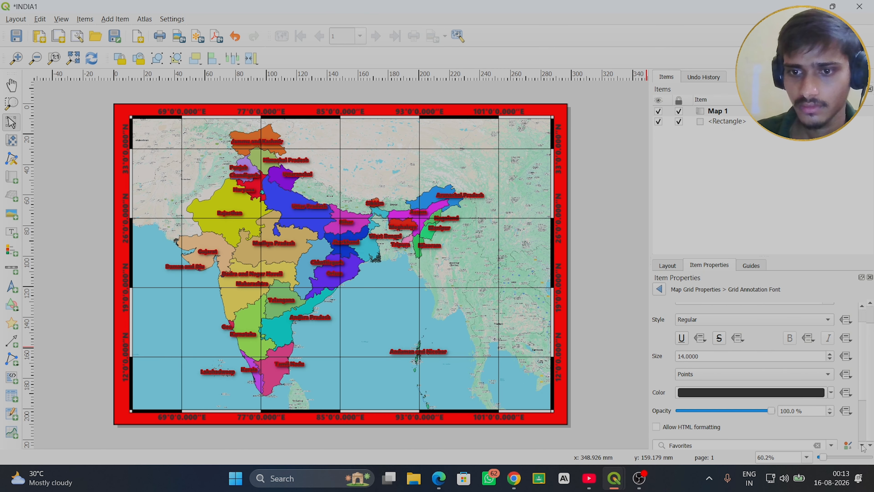
scroll(863, 447, down, 2)
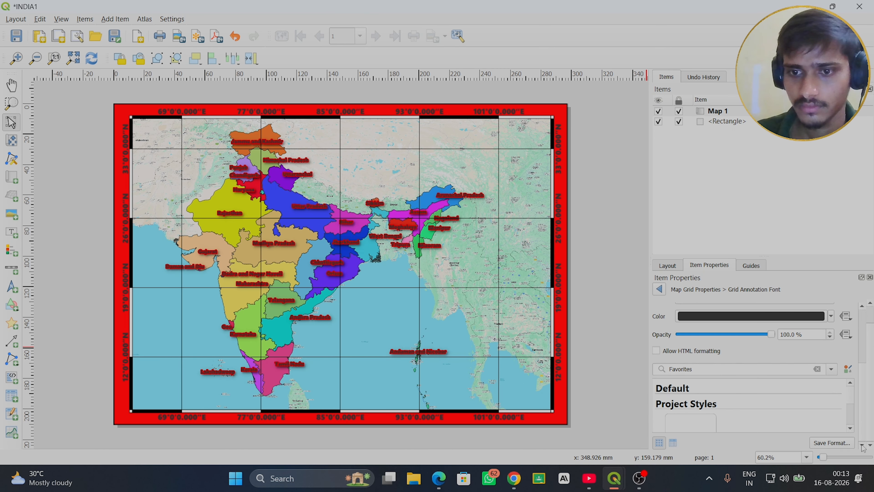
click(863, 305)
scroll(864, 306, up, 5)
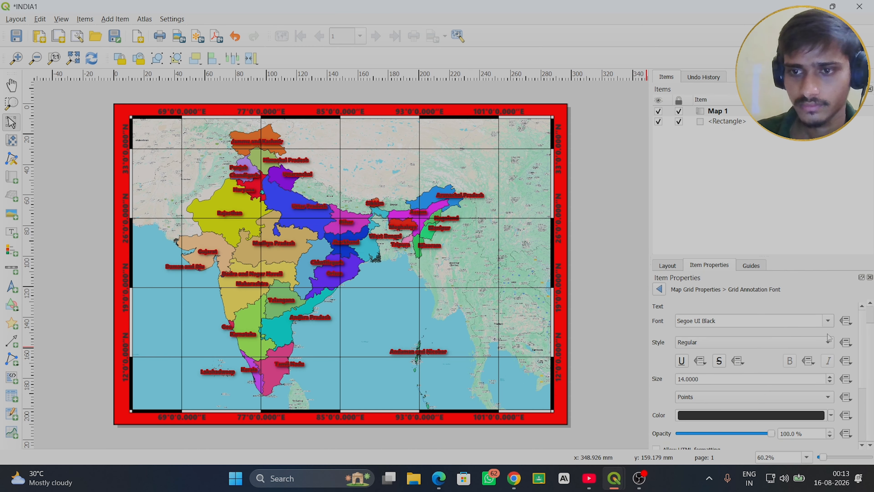
click(827, 341)
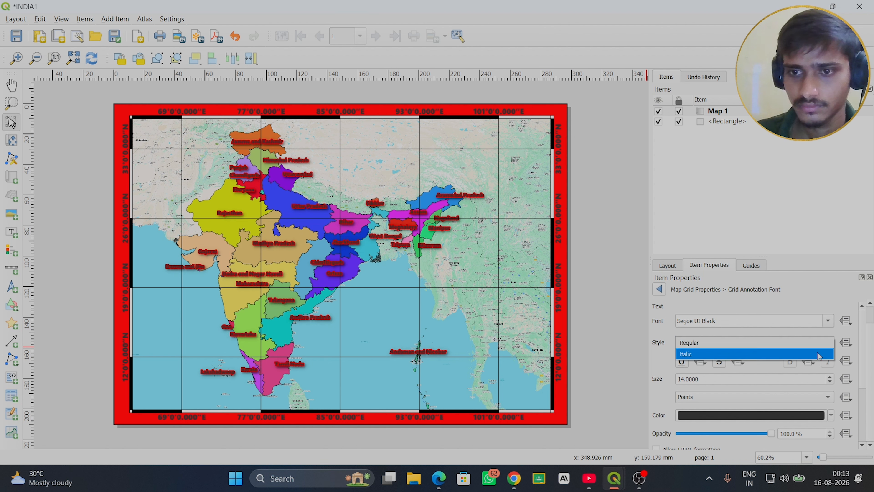
click(830, 352)
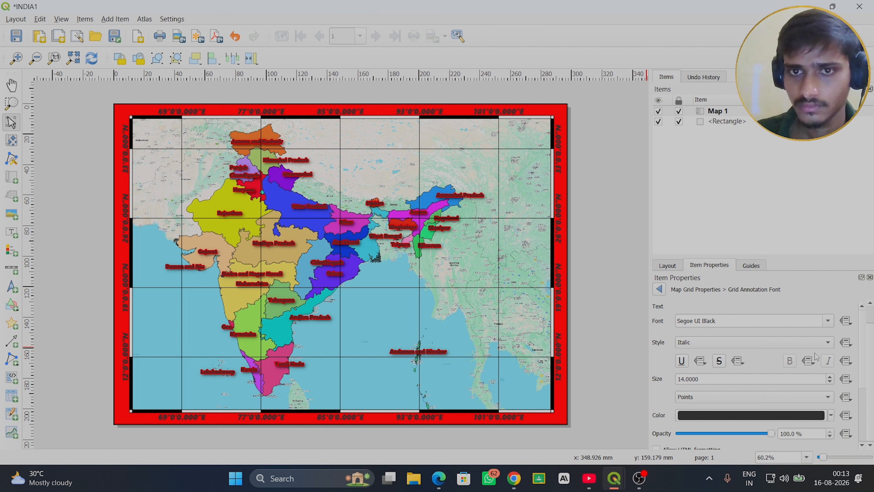
click(832, 344)
click(729, 331)
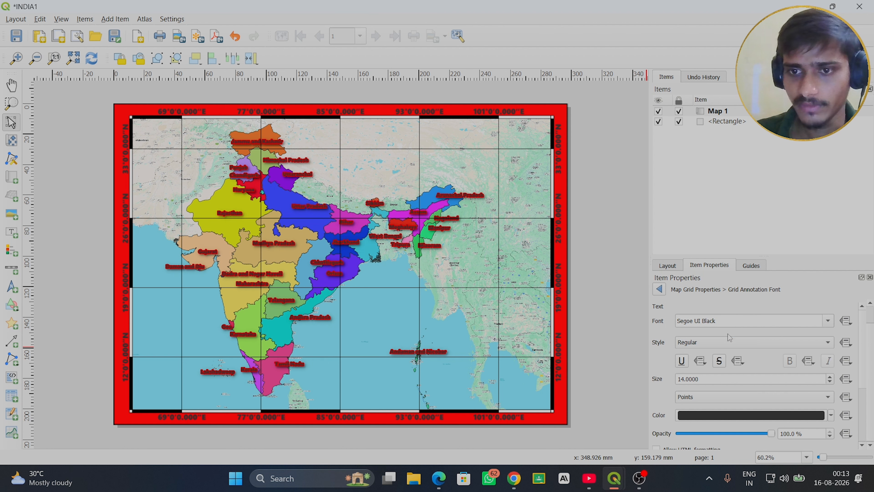
- Return to the map grid properties and set the coordinates' distance to map frame to 2.00 mm
click(661, 290)
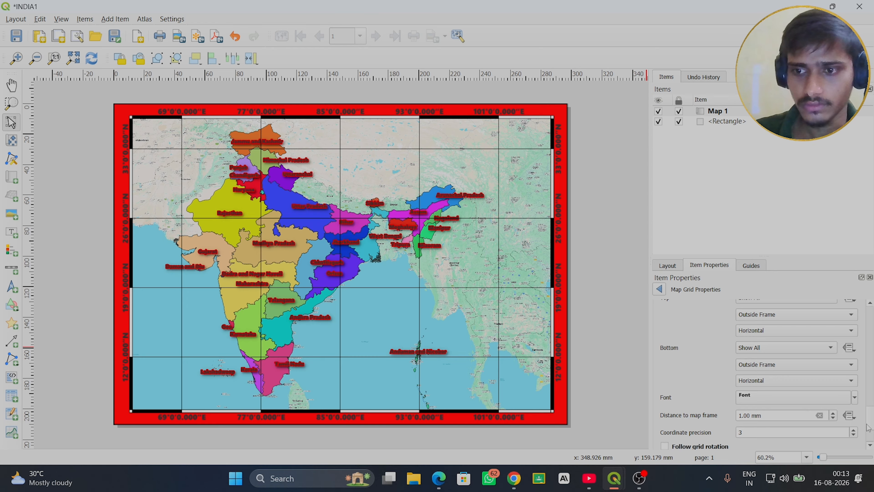
scroll(759, 374, down, 3)
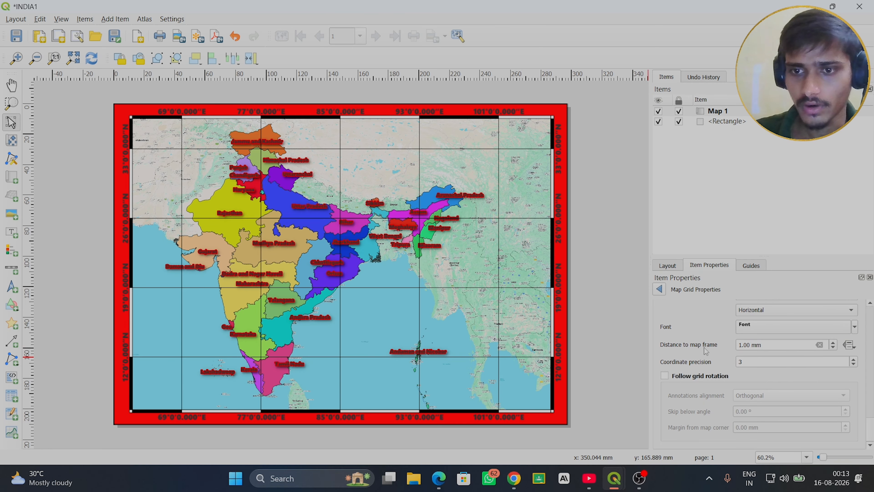
click(833, 344)
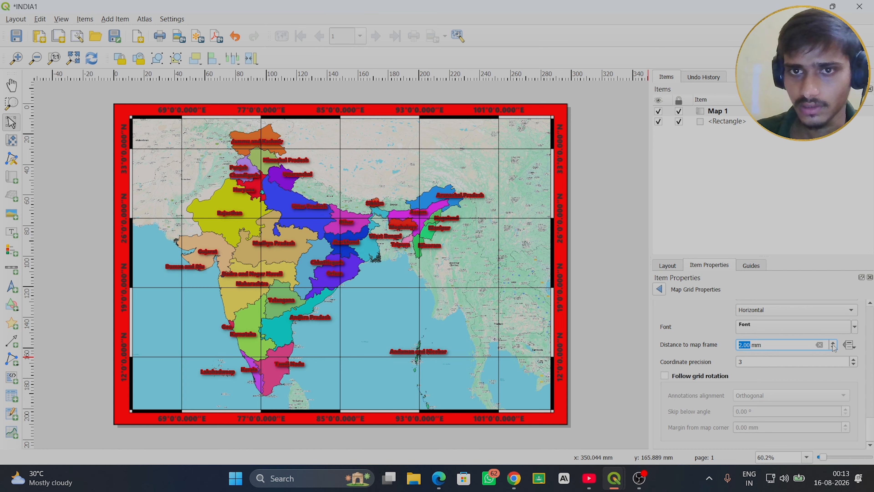
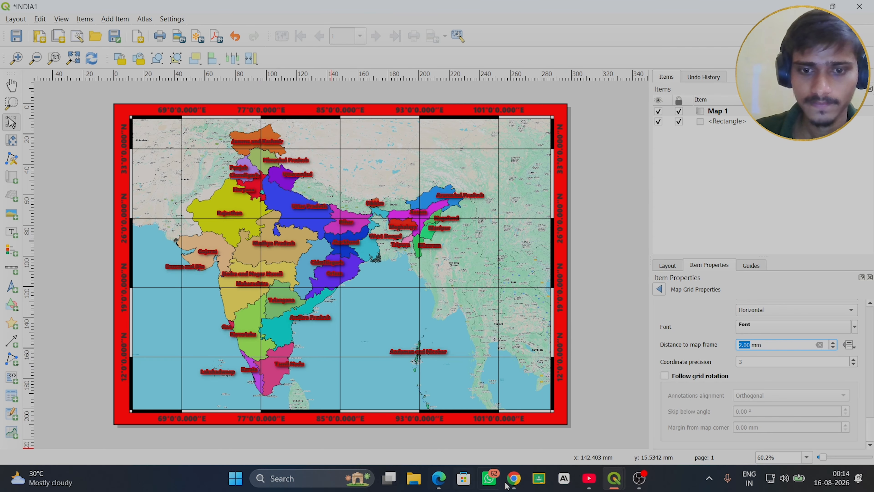
mouse_move(615, 485)
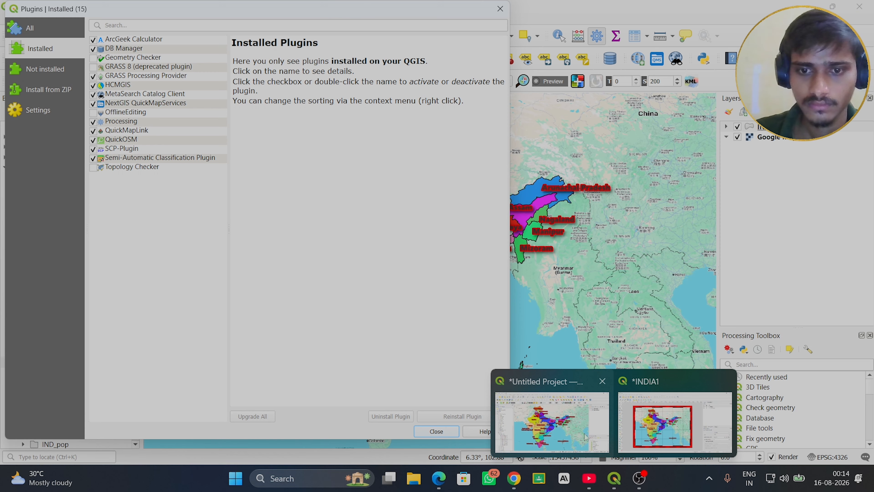
click(576, 433)
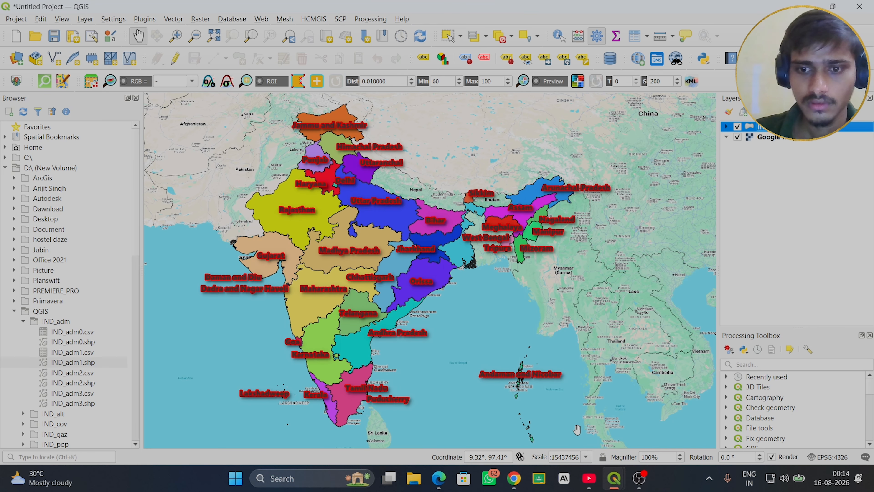
mouse_move(615, 484)
click(663, 441)
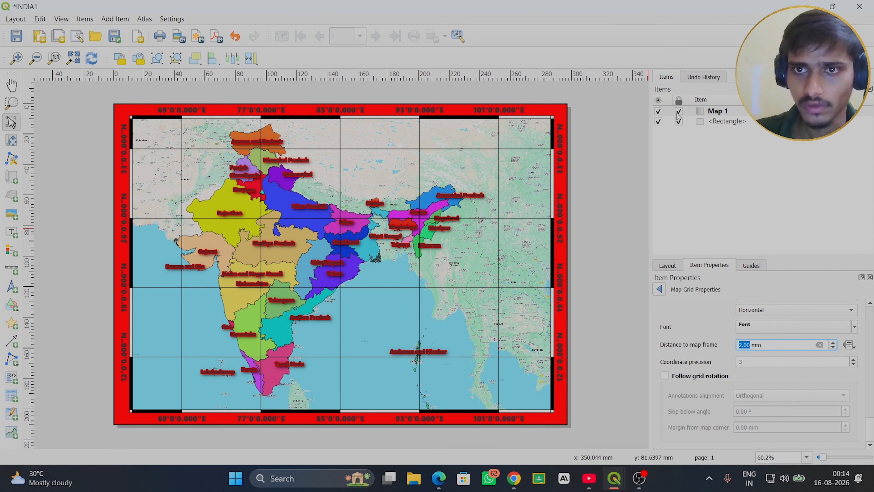
- In the main project window, set the IND_adm1 state labels' text size to 12 points and apply it
mouse_move(611, 482)
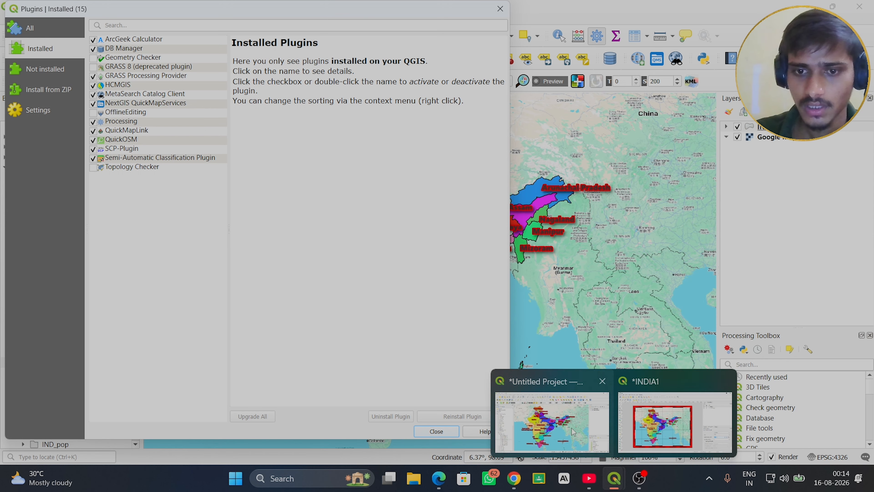
click(552, 422)
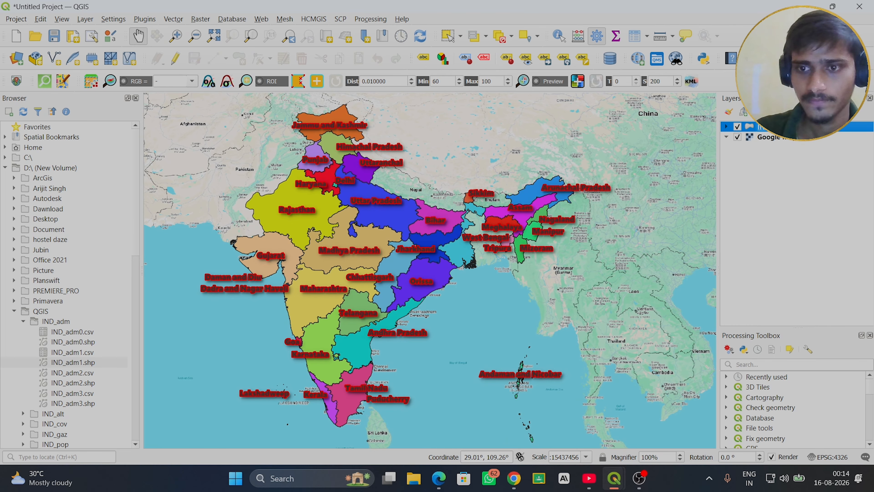
right_click(737, 126)
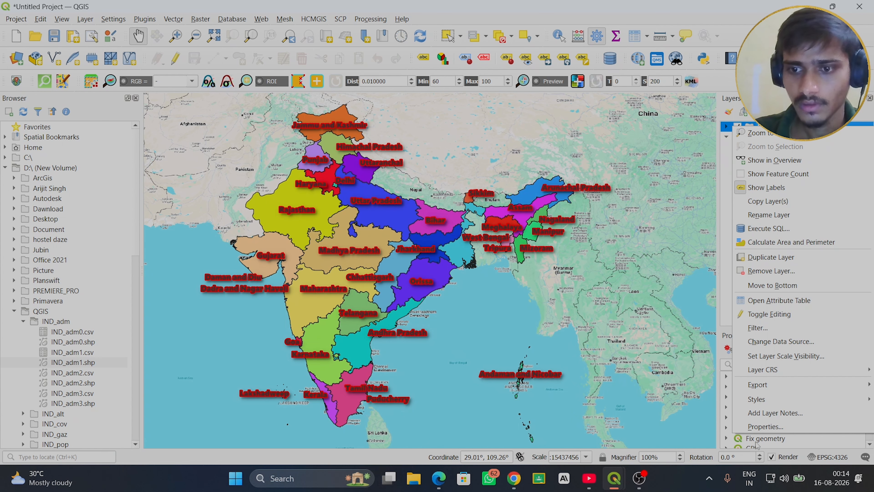
click(766, 427)
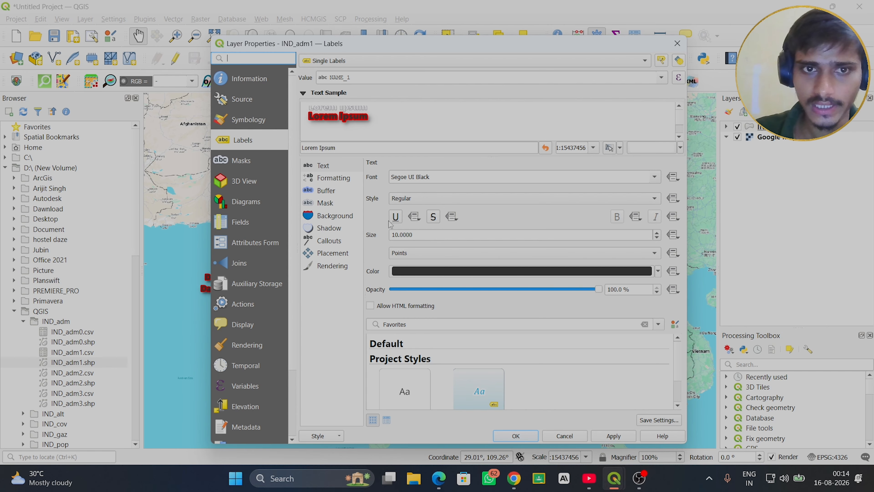
click(657, 233)
click(658, 232)
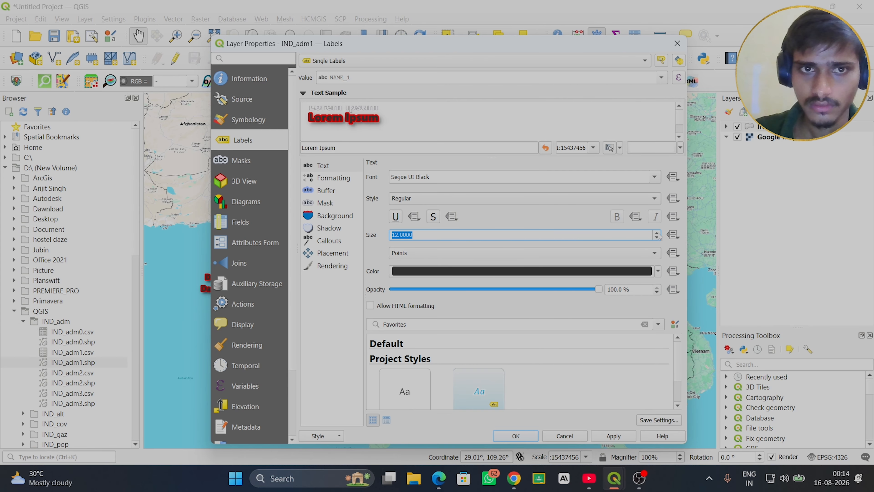
click(603, 440)
click(525, 438)
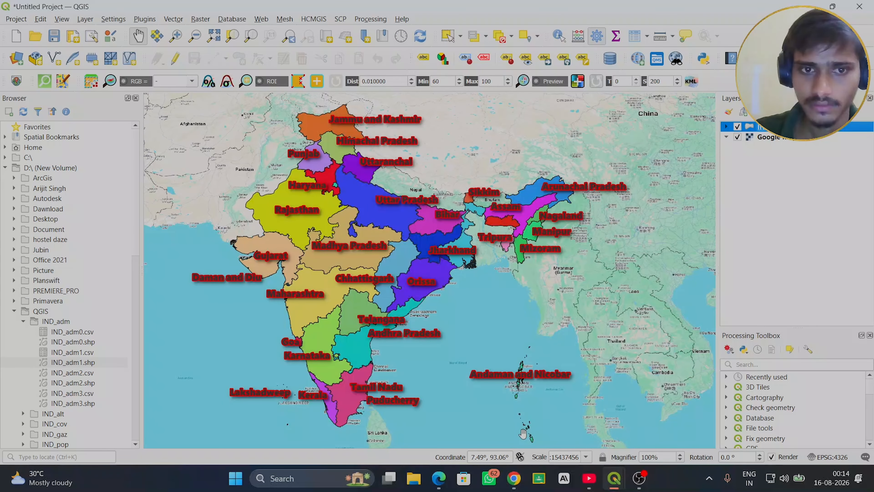
- Switch to the INDIA1 layout, unlock Map 1, refresh the view to load the new label size, and lock the map again
mouse_move(616, 483)
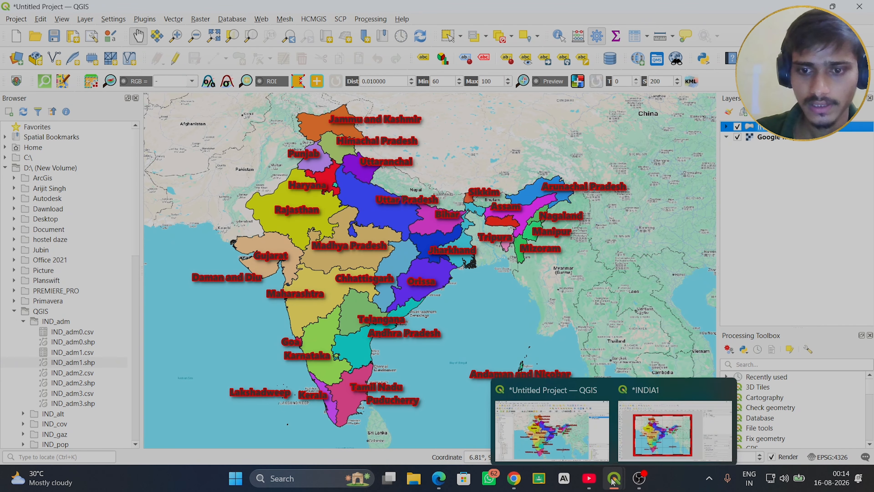
click(660, 429)
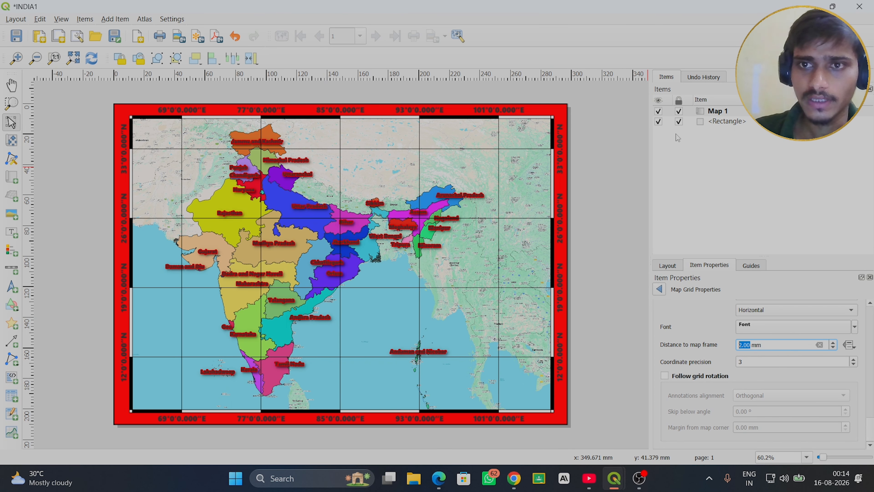
click(678, 112)
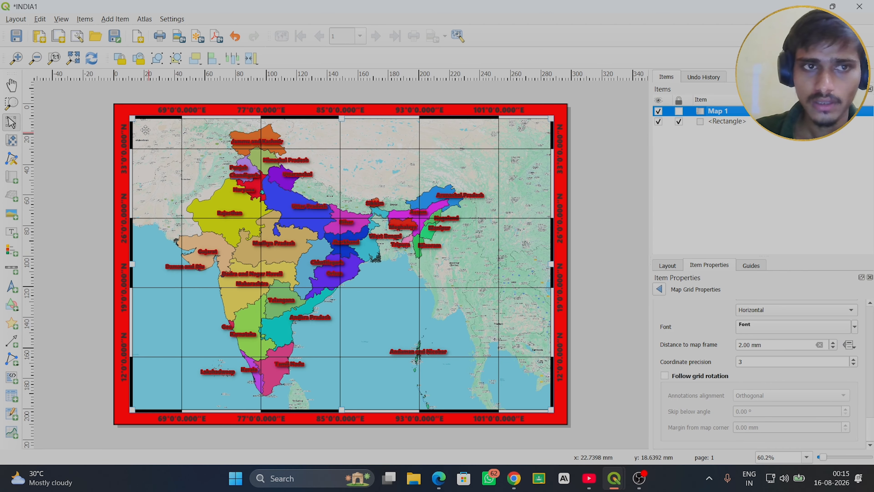
click(91, 58)
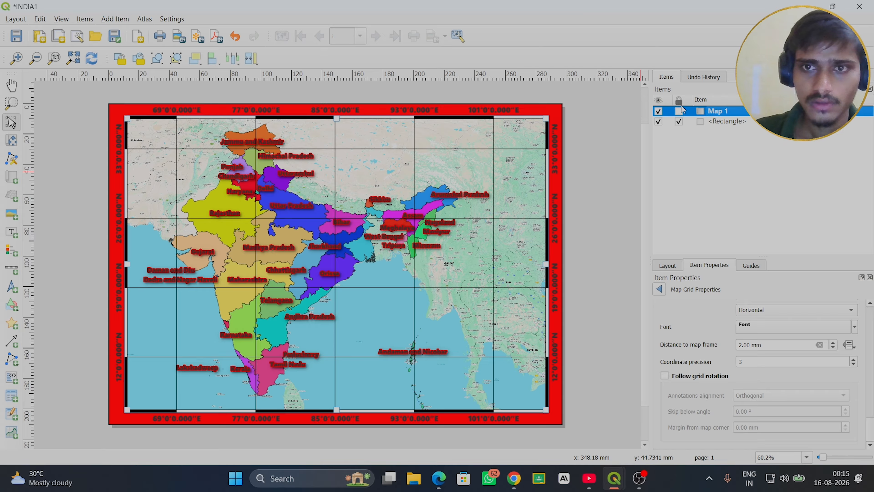
click(678, 112)
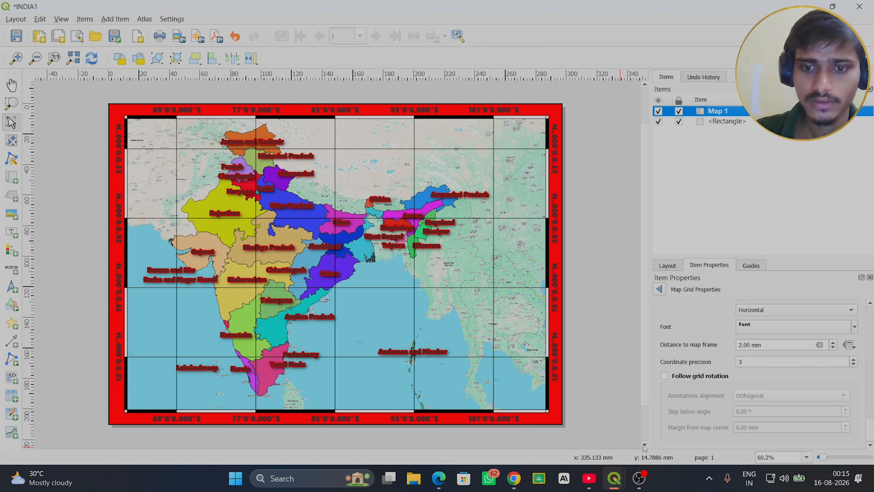
- Return to the main project window and reduce the IND_adm1 label text buffer size to 0.5 millimeters
mouse_move(614, 483)
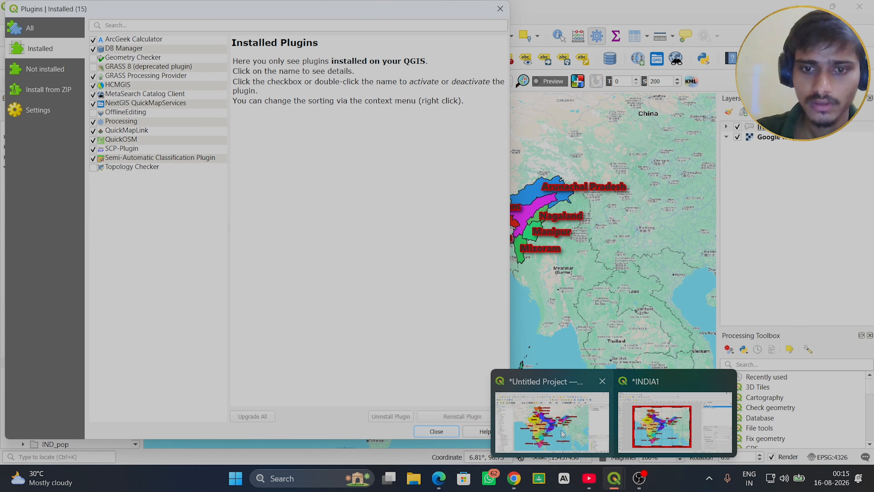
click(557, 424)
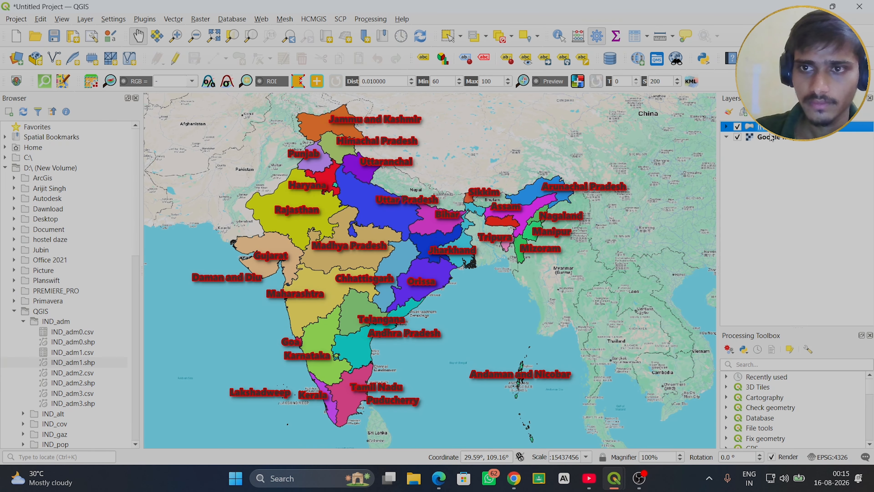
right_click(733, 127)
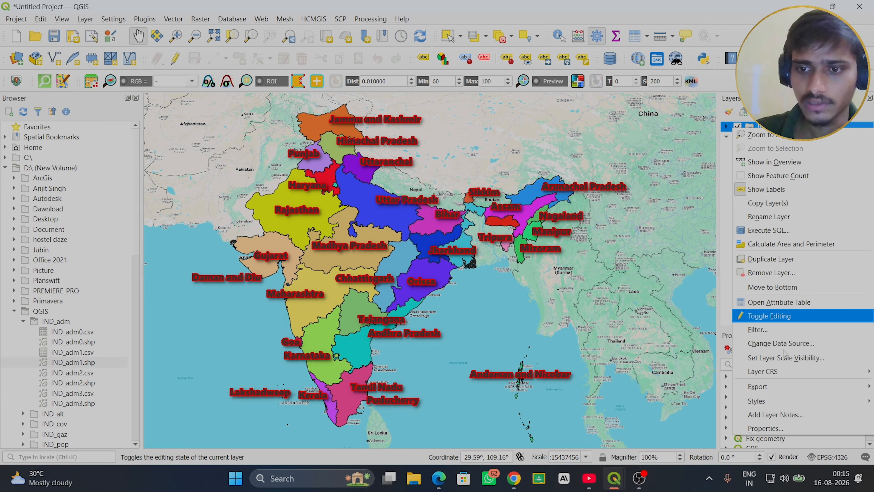
click(766, 428)
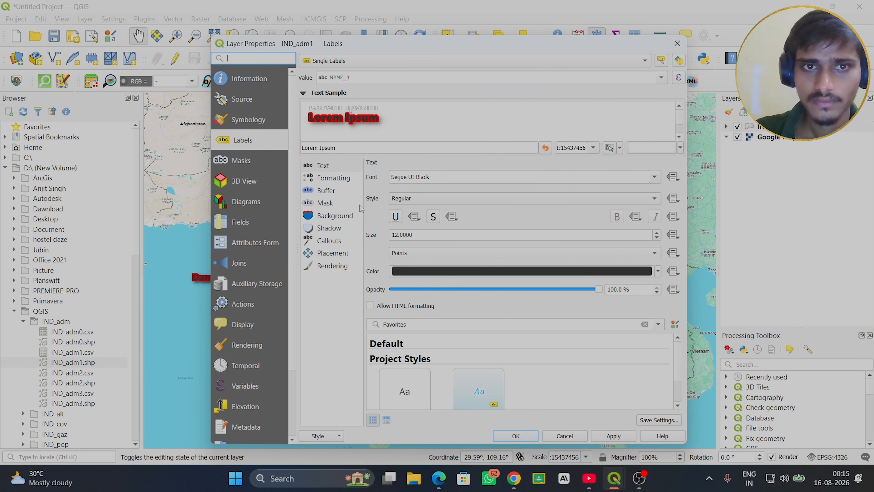
click(329, 192)
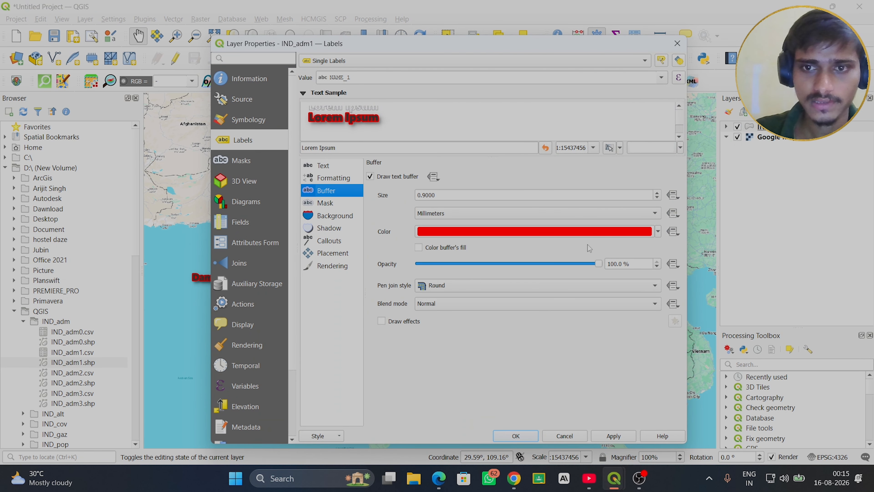
click(657, 198)
click(657, 198)
click(657, 198)
click(657, 199)
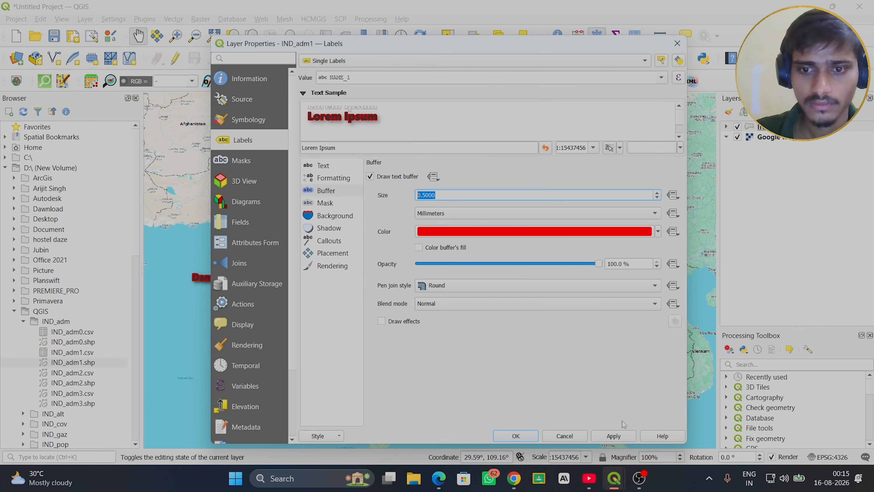
click(516, 437)
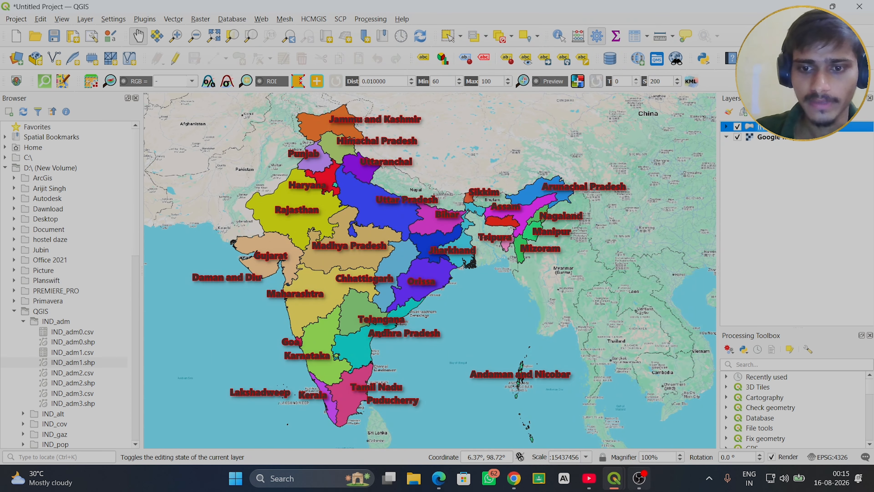
- In the INDIA1 layout, unlock Map 1 and refresh the view with the thinner label buffer
mouse_move(627, 472)
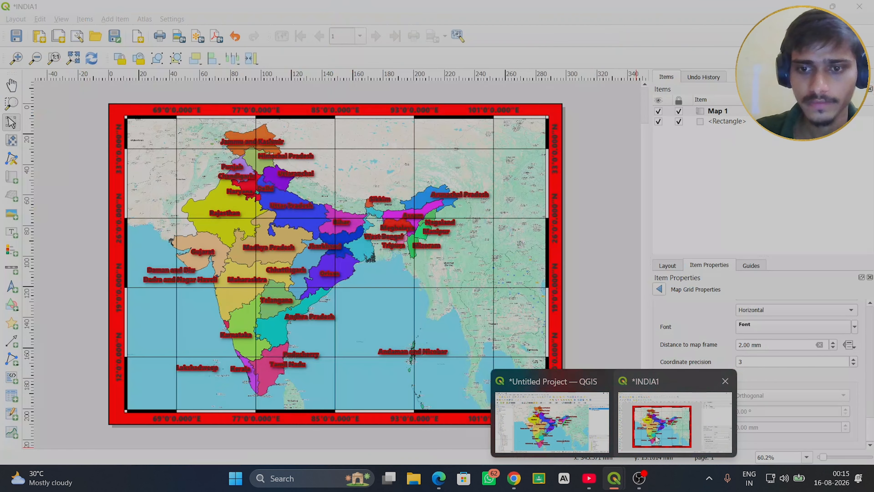
click(674, 422)
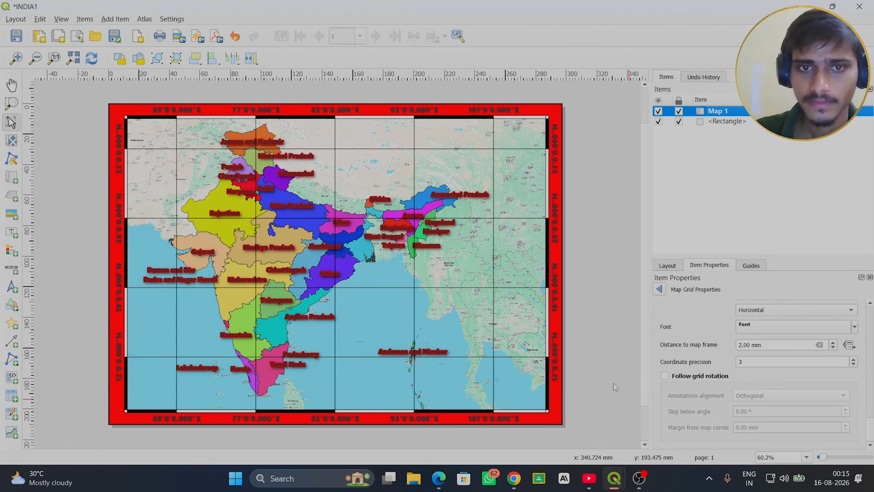
click(680, 111)
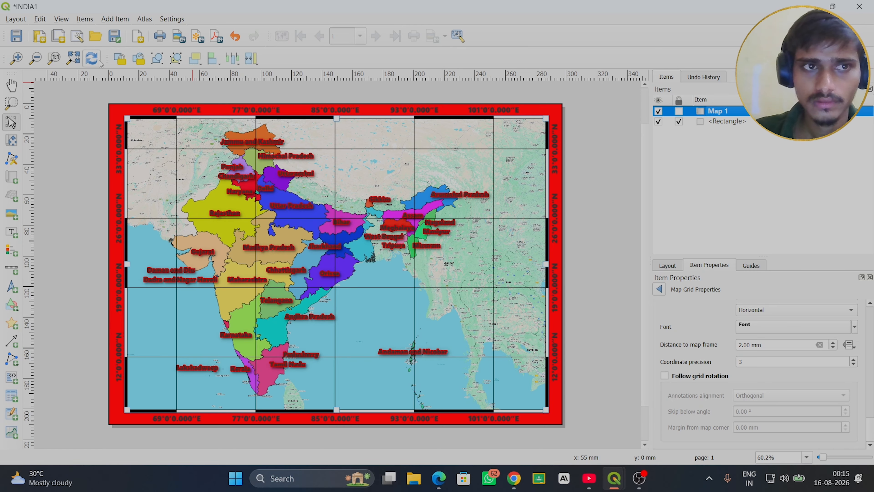
click(92, 58)
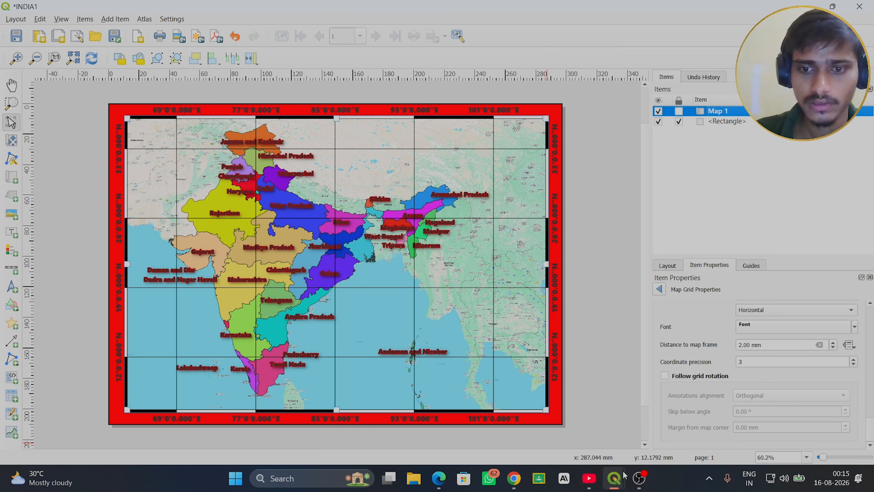
- Back in the main project window, set the IND_adm1 label text size to 16 points, keeping the Segoe UI Black font
mouse_move(614, 481)
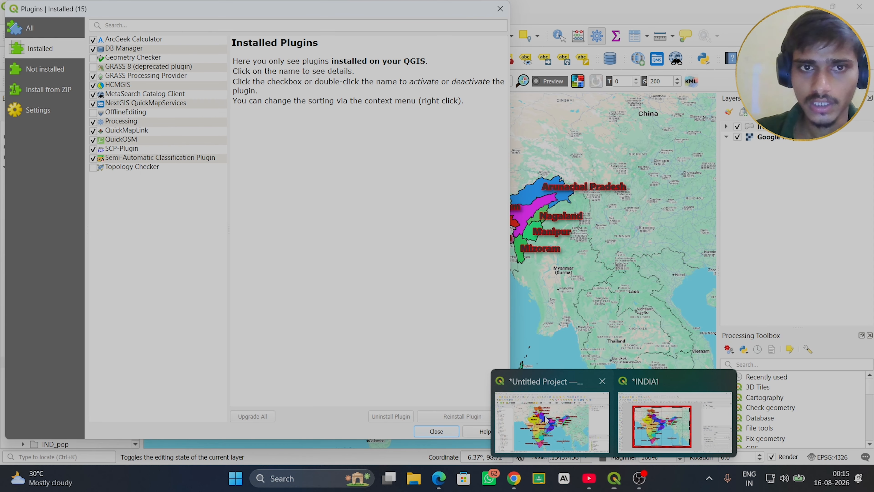
click(548, 422)
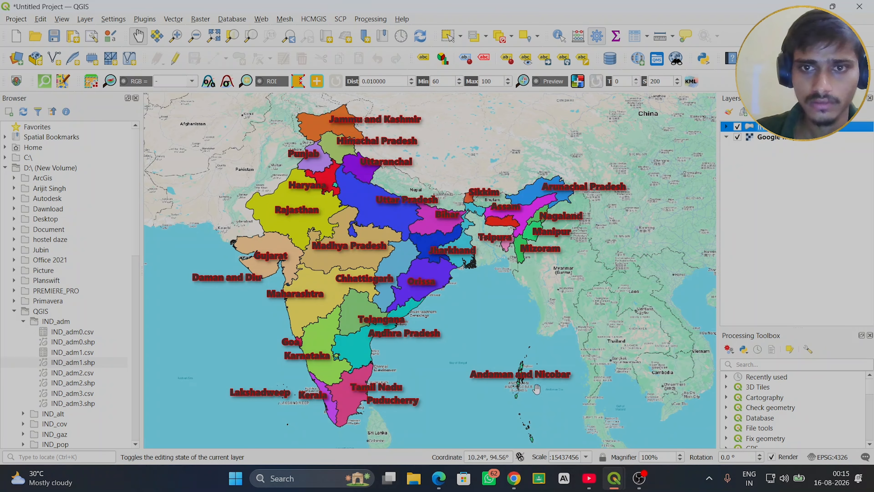
right_click(763, 128)
click(750, 425)
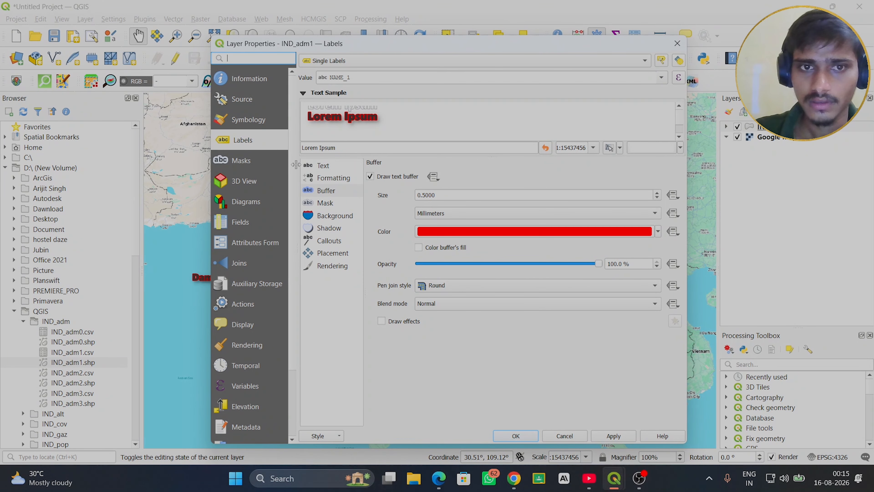
click(322, 166)
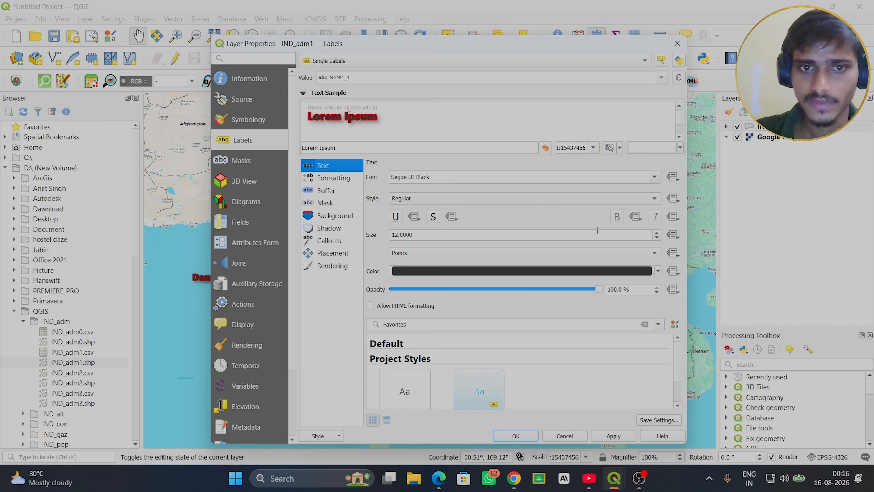
click(654, 178)
click(654, 182)
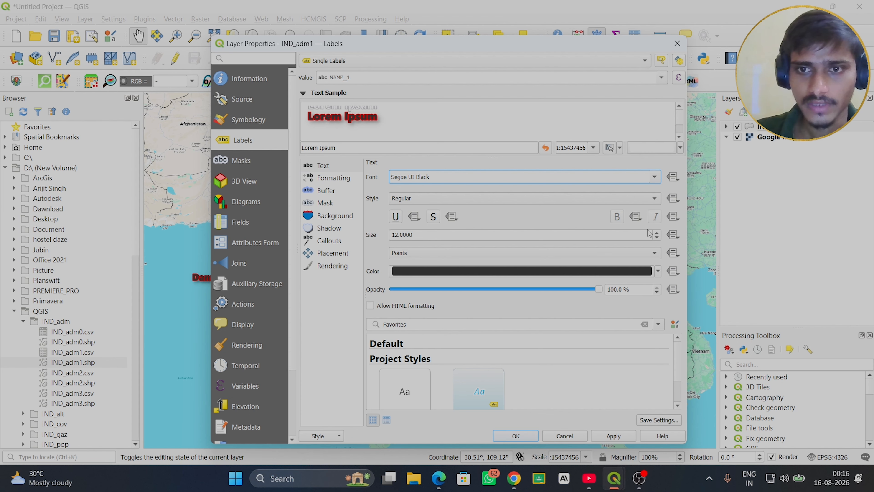
click(658, 233)
click(657, 232)
click(657, 232)
click(657, 232)
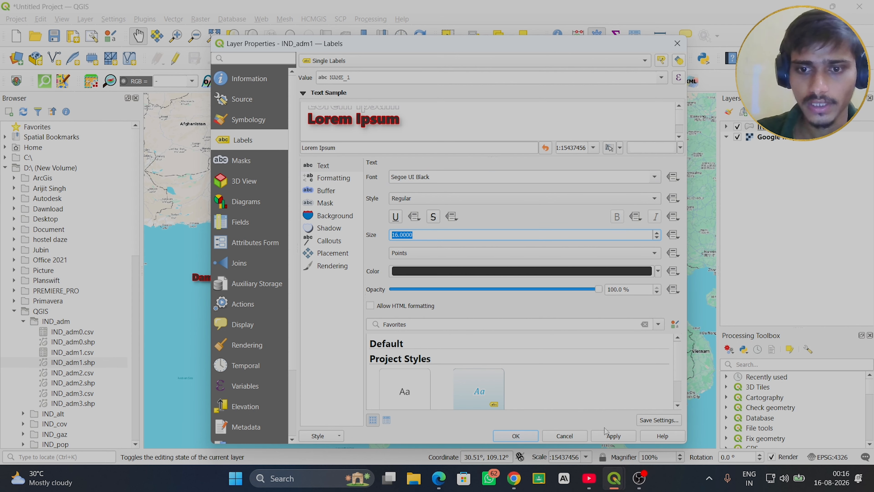
click(521, 438)
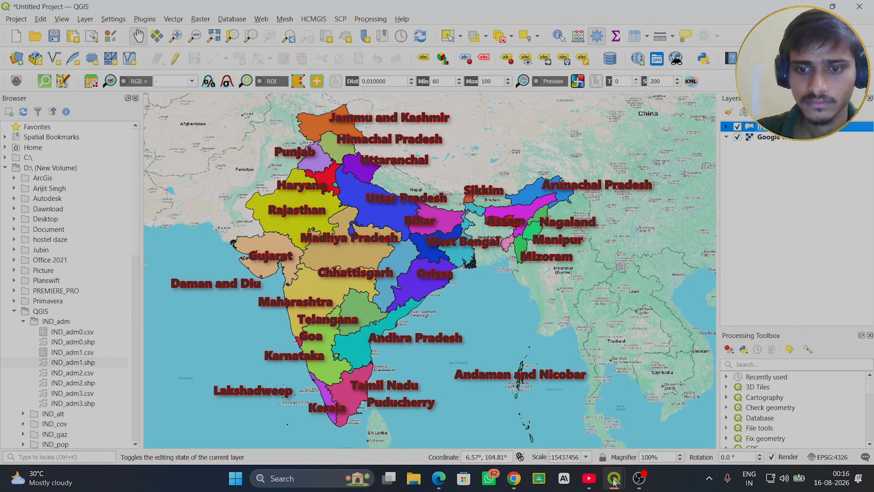
- Switch to the INDIA1 layout and refresh it to show the state labels at 16 points
mouse_move(615, 481)
click(654, 427)
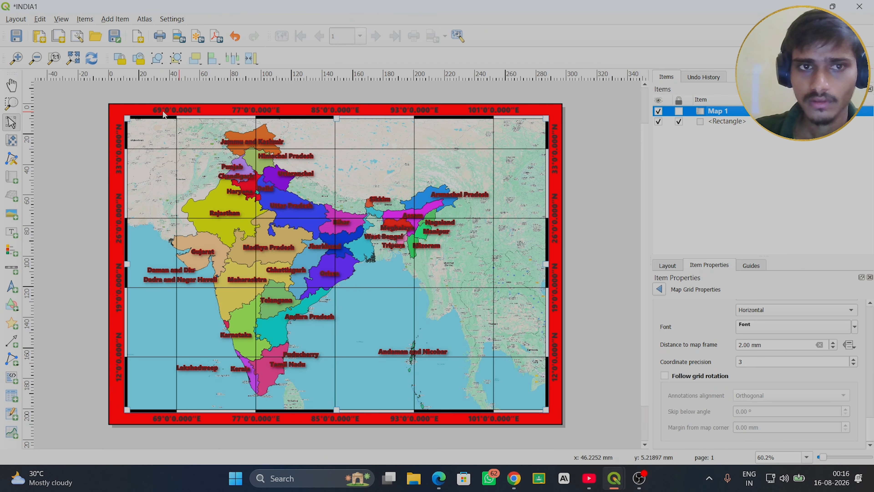
click(94, 60)
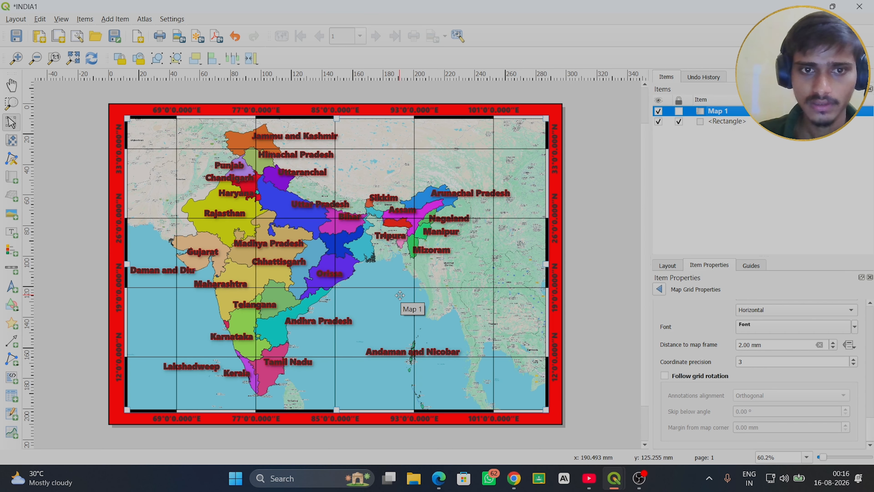
- Return to the main project window and reduce the IND_adm1 label text size to 11 points
click(612, 477)
click(570, 432)
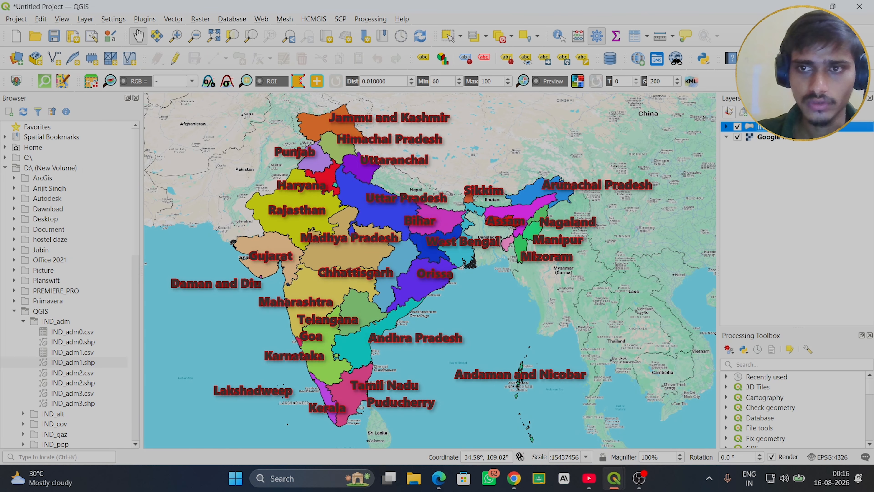
right_click(764, 130)
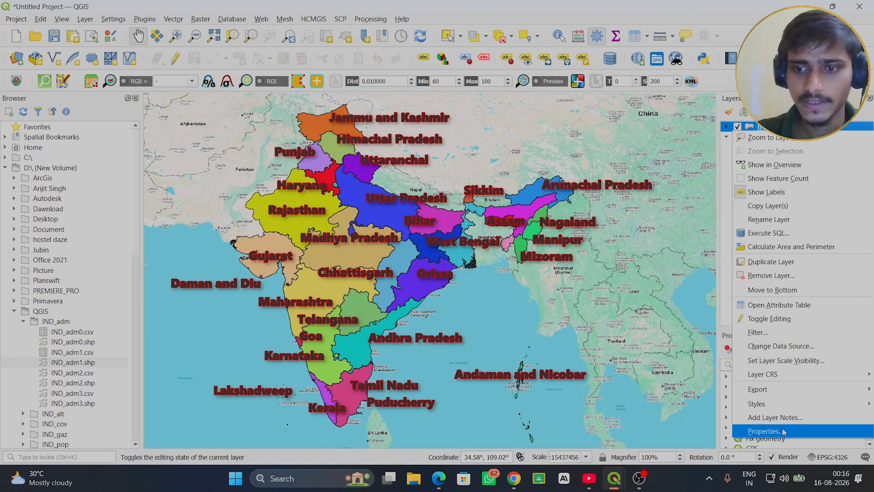
click(768, 432)
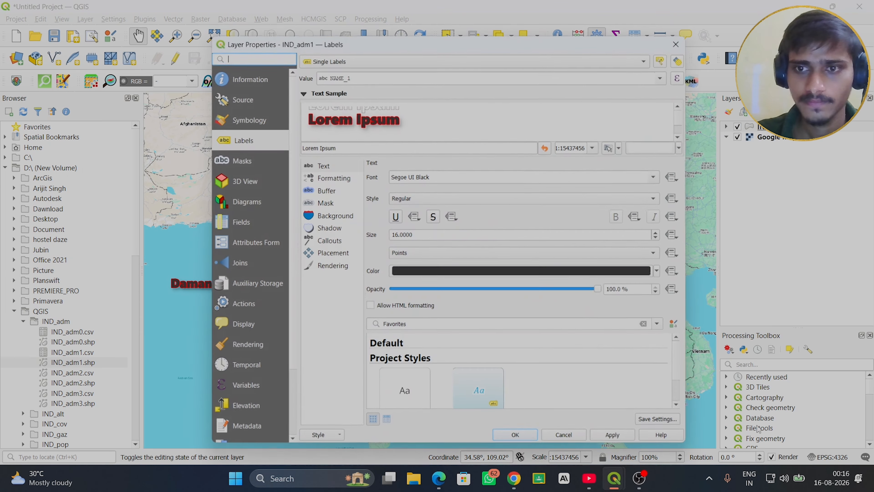
click(657, 237)
click(657, 237)
click(656, 237)
click(657, 237)
click(657, 238)
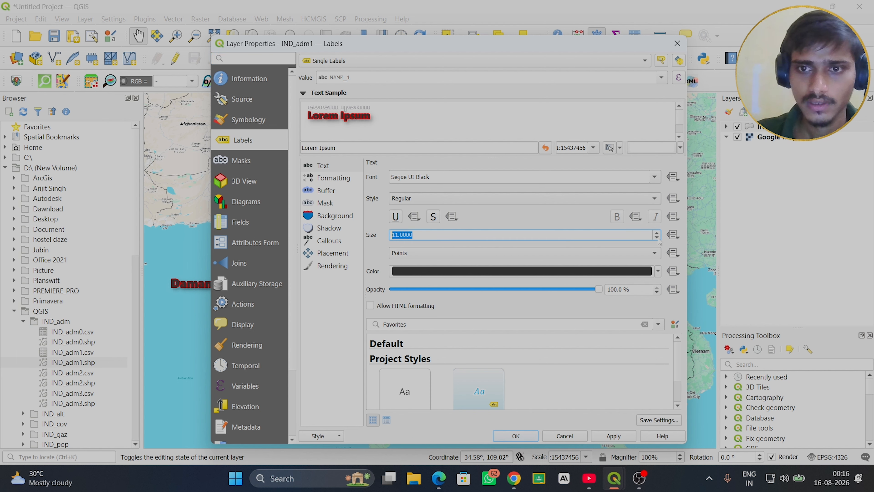
click(608, 438)
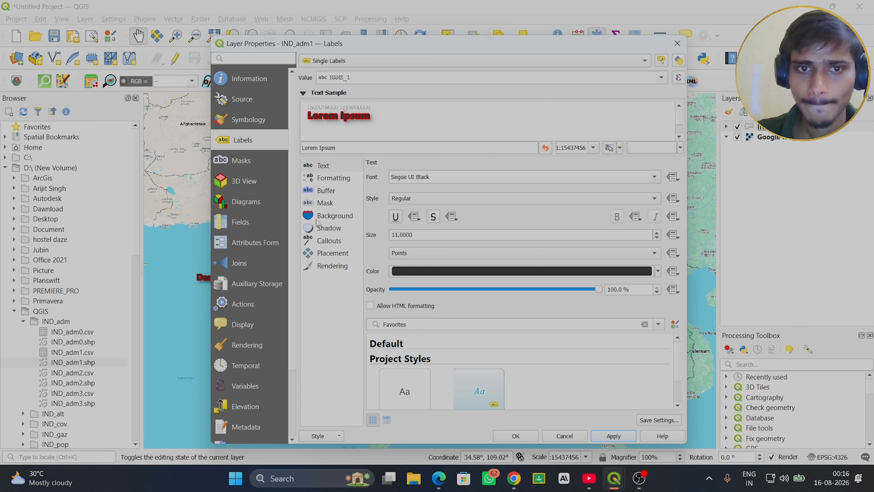
- Increase the IND_adm1 label text buffer size to 0.7 millimeters and accept the layer properties
click(322, 189)
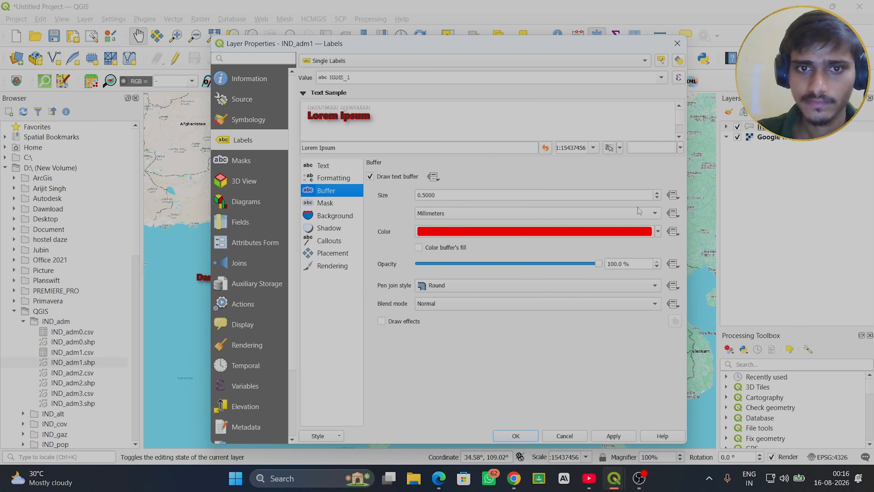
click(657, 193)
click(657, 193)
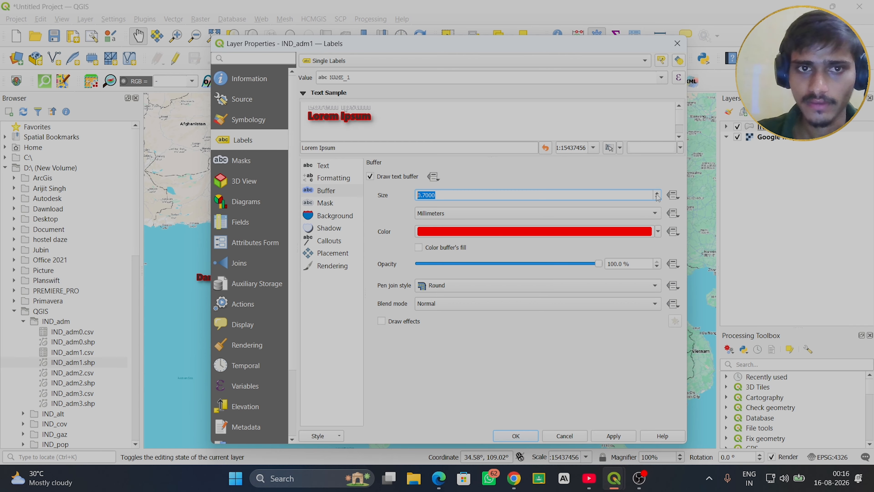
click(614, 437)
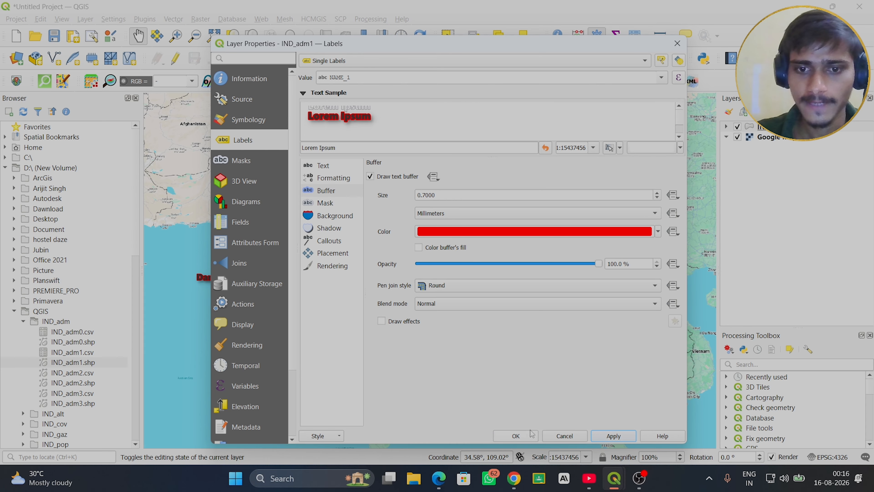
click(516, 435)
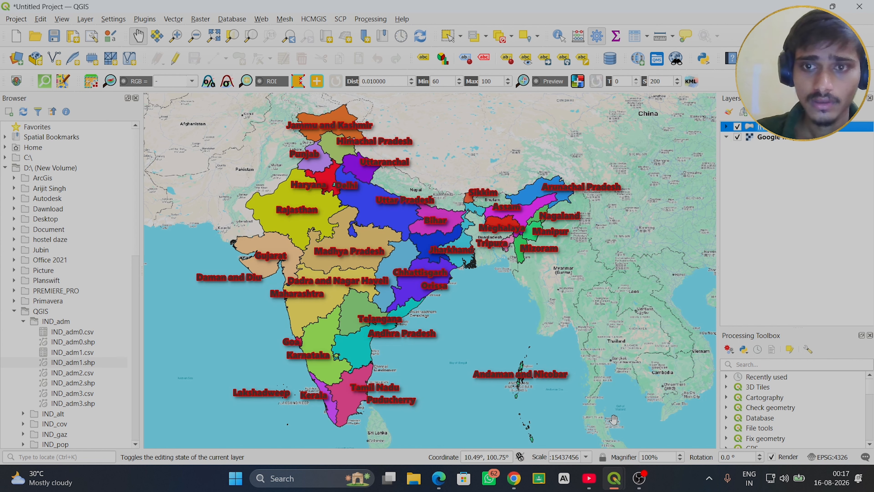
- Switch to the INDIA1 layout, refresh it to show the smaller state labels, and lock Map 1
mouse_move(621, 479)
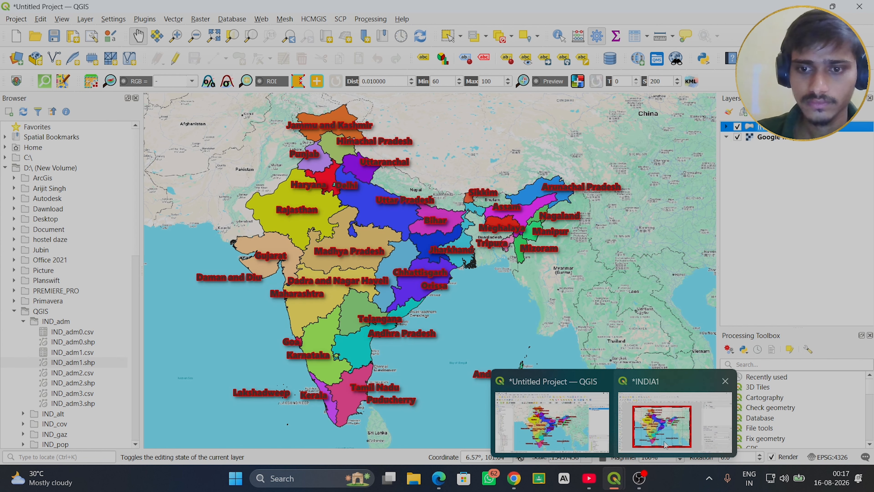
click(666, 442)
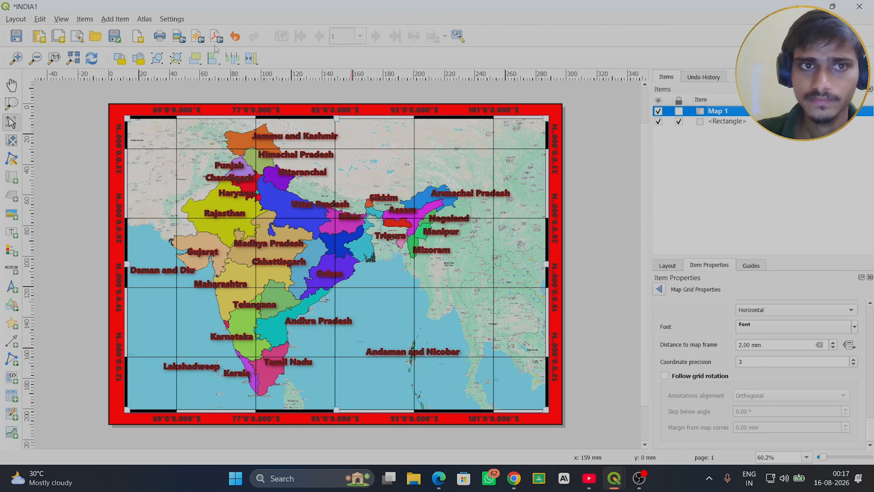
click(91, 59)
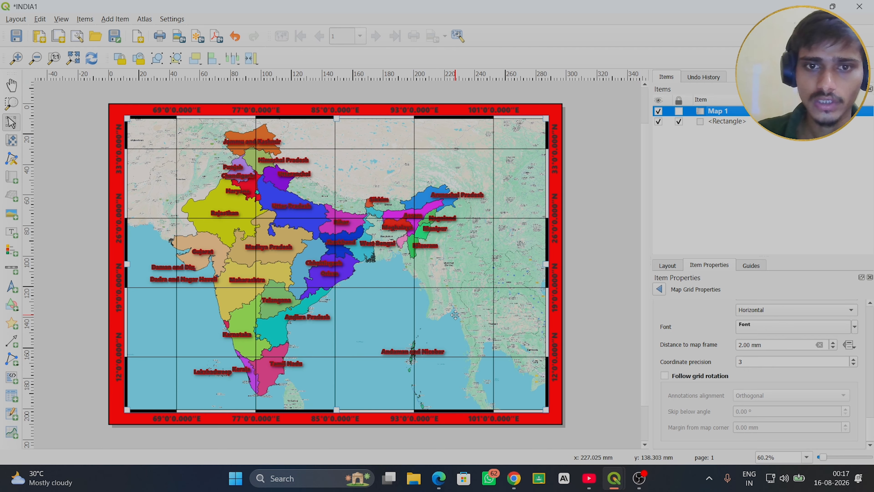
click(678, 111)
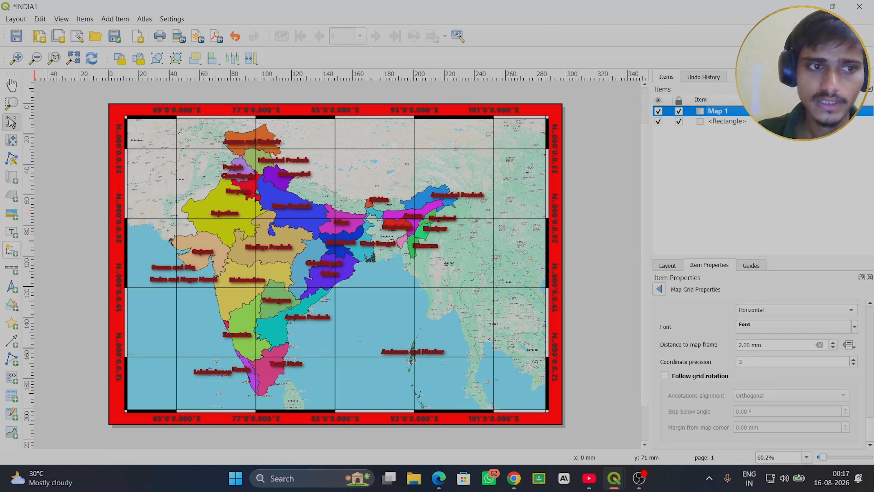
- Add a north arrow in the upper-right part of the map, using the circled arrowhead SVG symbol
click(12, 291)
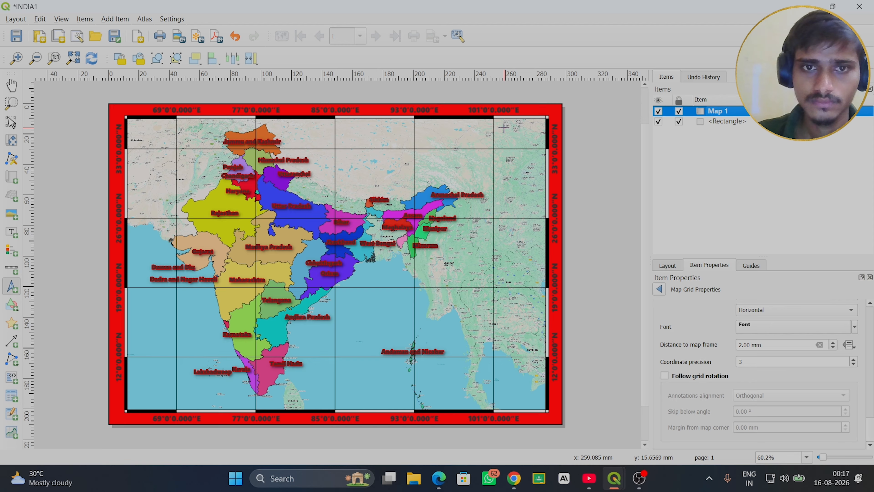
drag(503, 128, 539, 165)
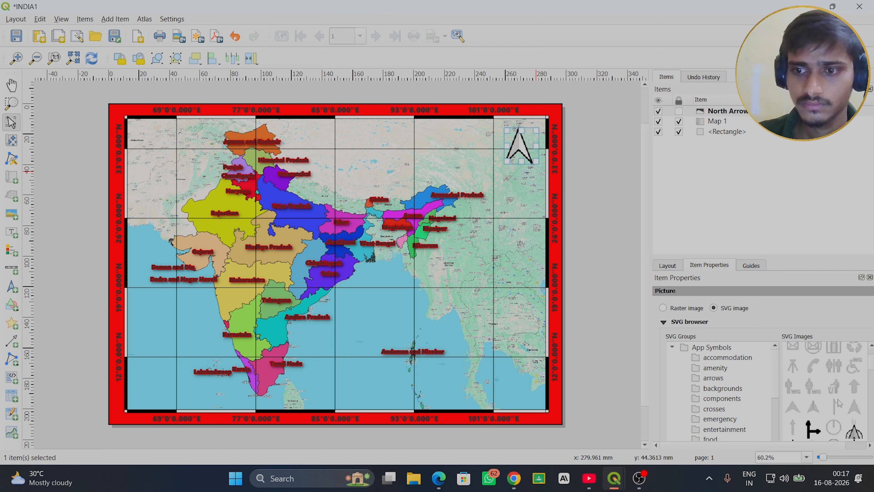
click(854, 432)
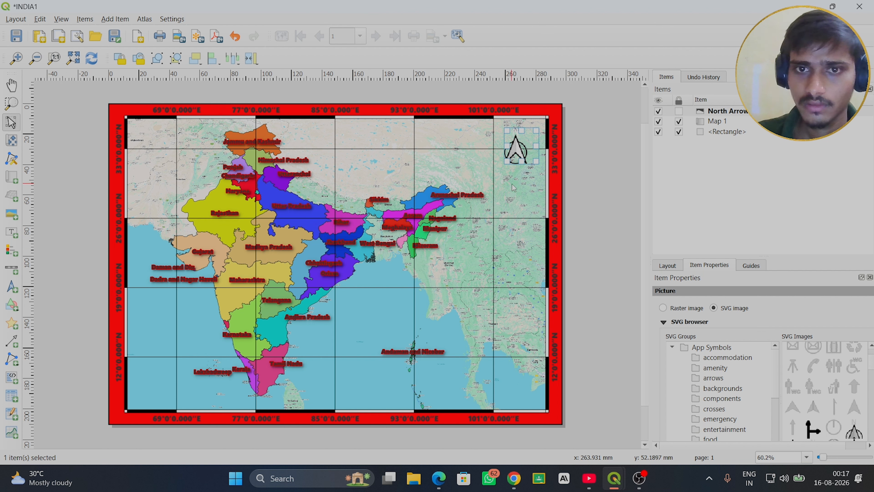
- Resize the north arrow slightly and move it closer to the map's upper-right corner, leaving it deselected
click(584, 151)
click(515, 147)
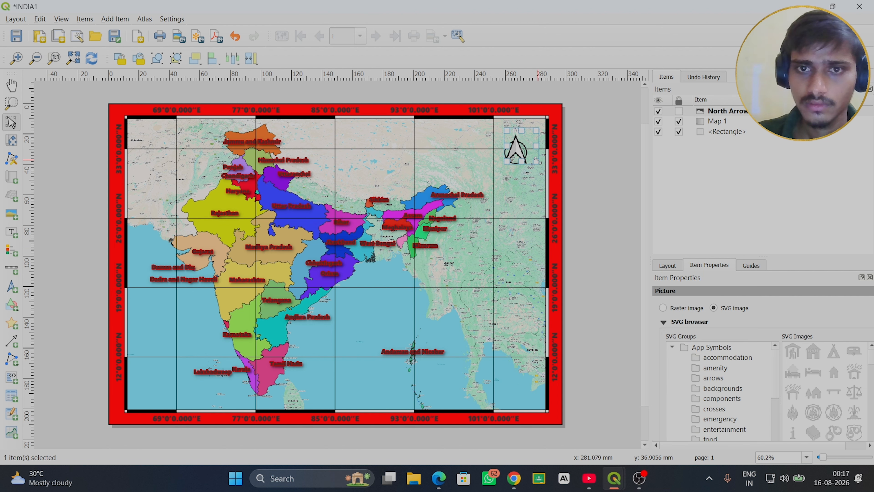
drag(537, 160, 532, 149)
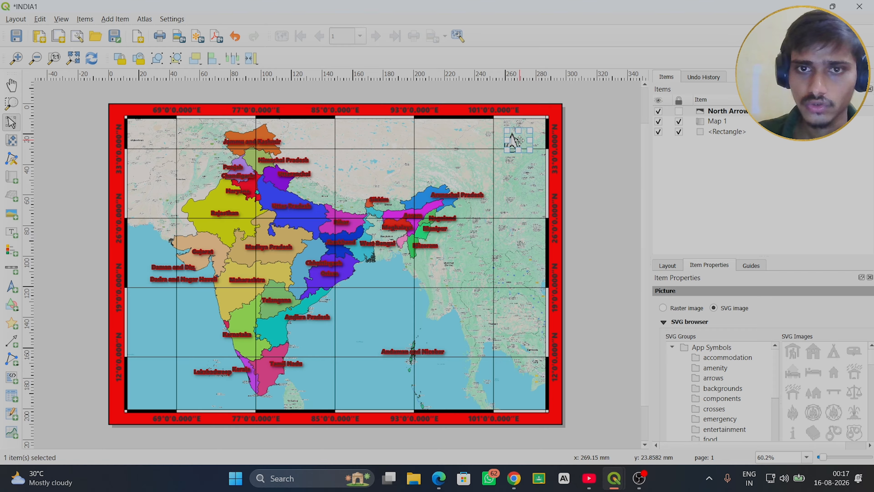
mouse_move(520, 140)
mouse_down()
mouse_move(522, 128)
mouse_move(515, 133)
mouse_move(527, 158)
mouse_move(520, 139)
mouse_up()
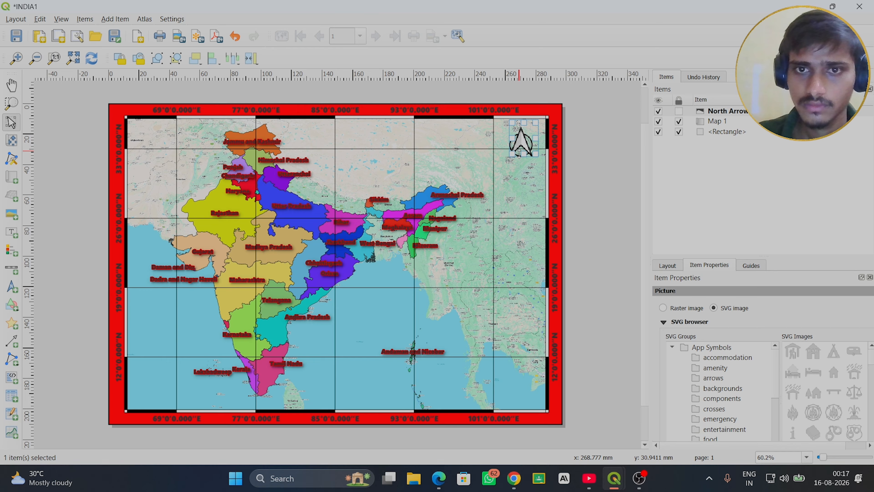
click(524, 195)
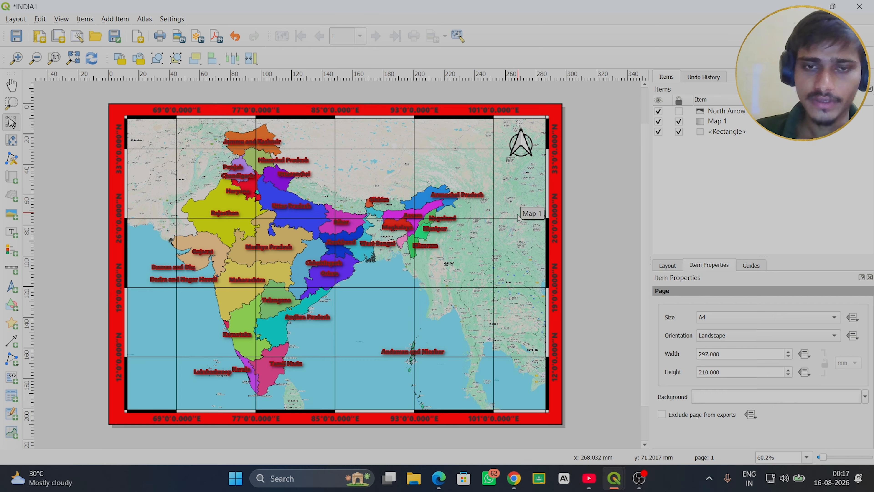
- Add a scale bar linked to Map 1 and place it in the map's lower-left corner
click(12, 270)
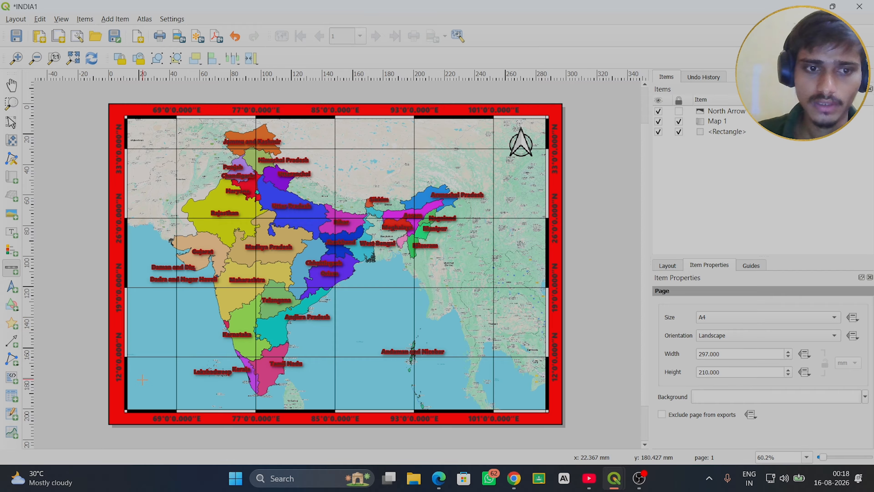
drag(136, 389, 248, 410)
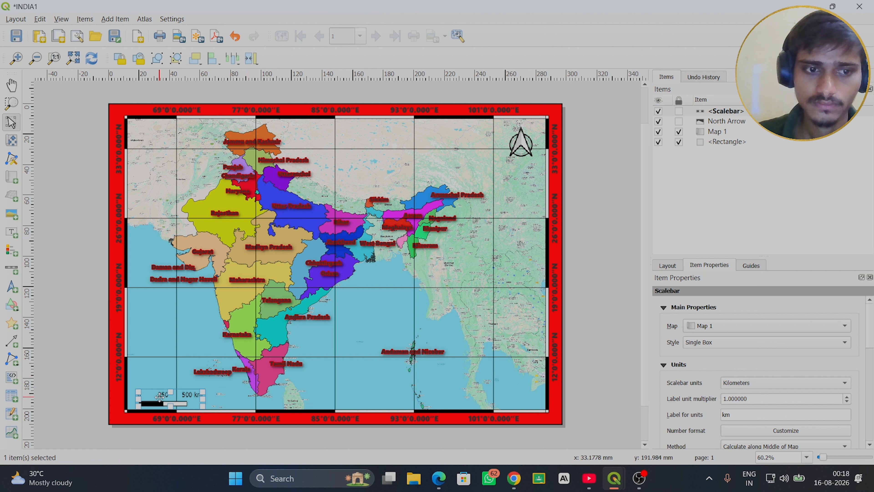
drag(161, 398, 155, 392)
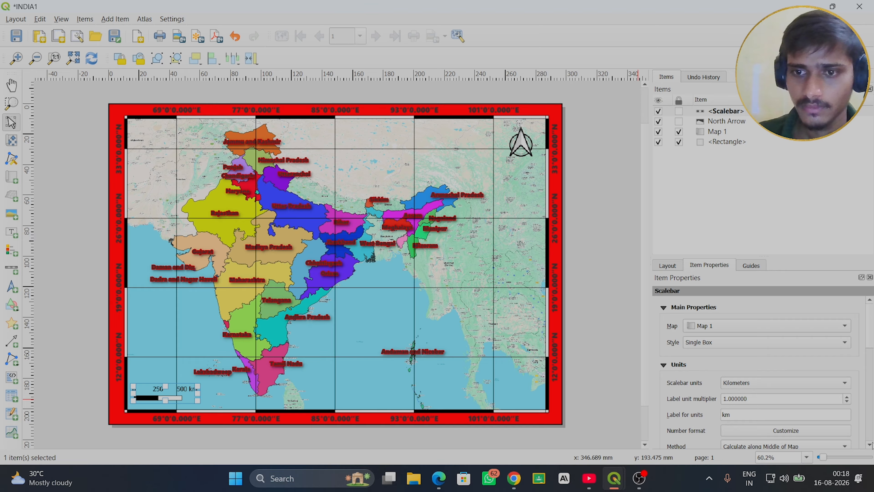
- Set the scale bar to 3 right segments, keeping the fixed width of 250 units
scroll(870, 445, down, 5)
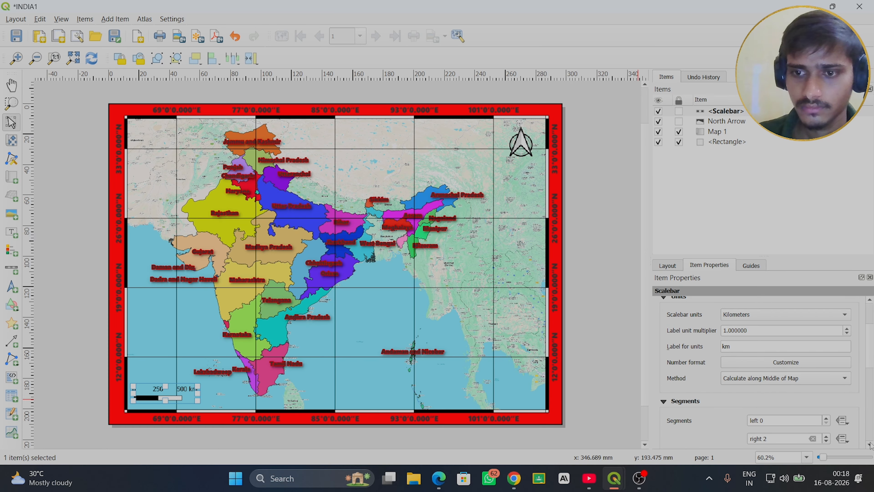
scroll(870, 445, down, 1)
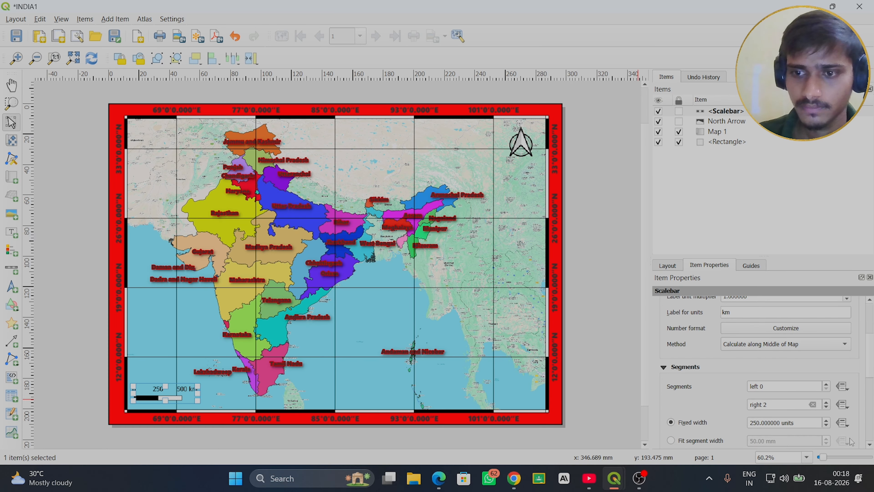
click(826, 403)
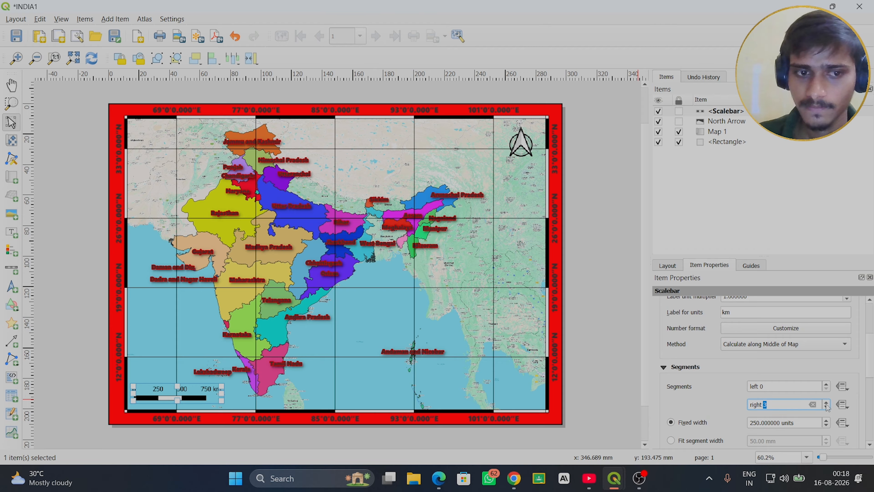
click(827, 402)
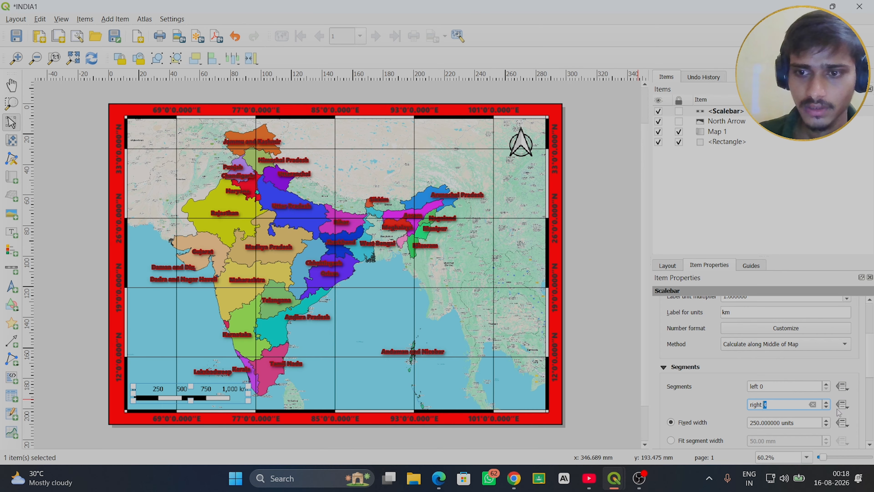
click(827, 407)
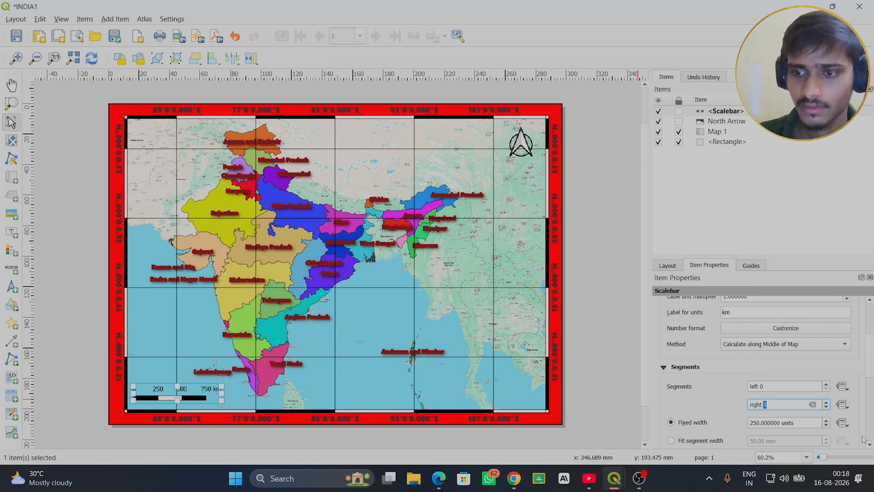
- Enable a black frame around the scale bar and set its thickness to 0.60 mm
drag(870, 313, 870, 305)
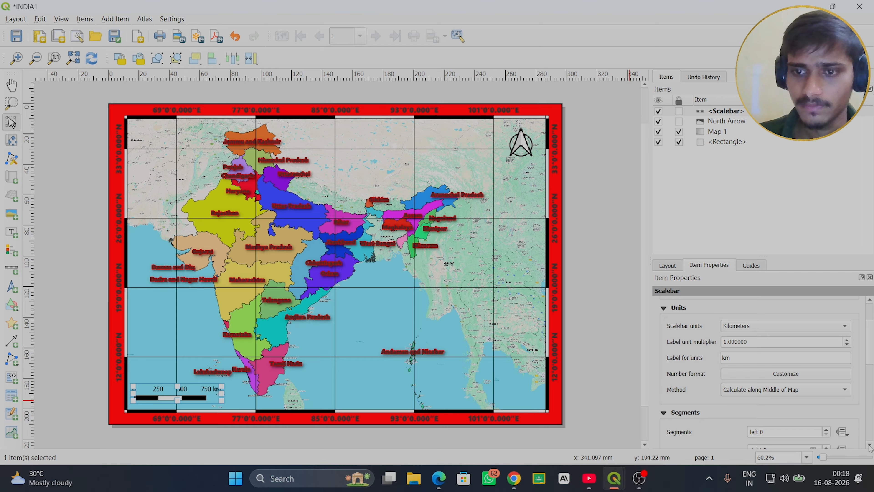
scroll(869, 447, down, 5)
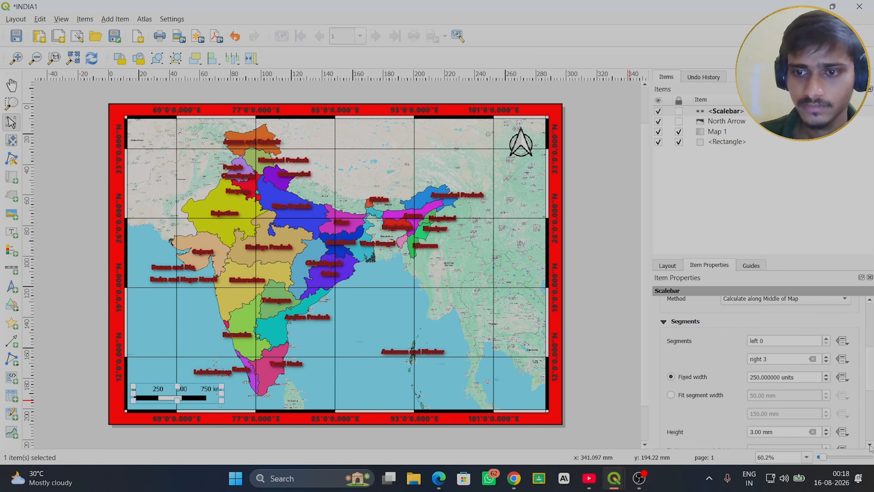
scroll(870, 447, down, 4)
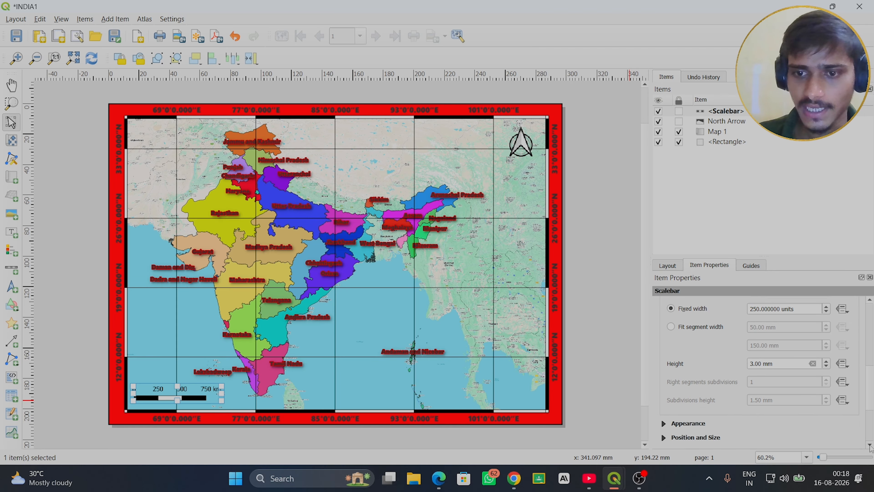
scroll(870, 446, down, 4)
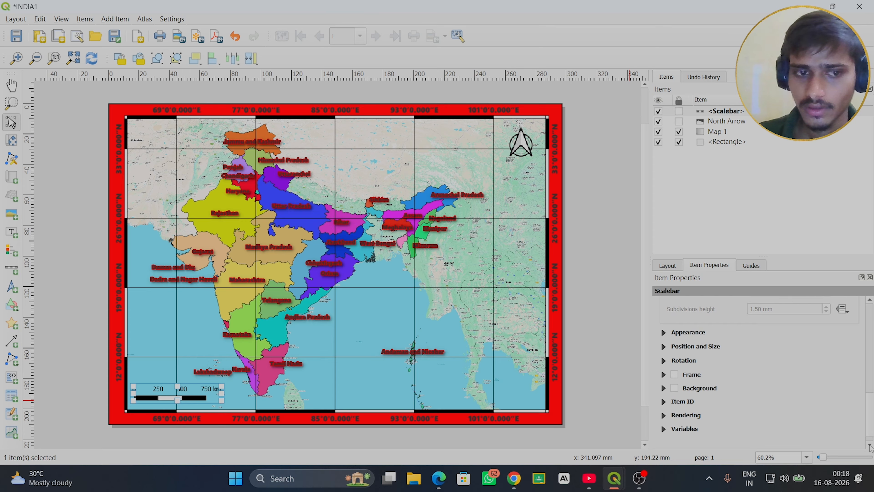
click(674, 374)
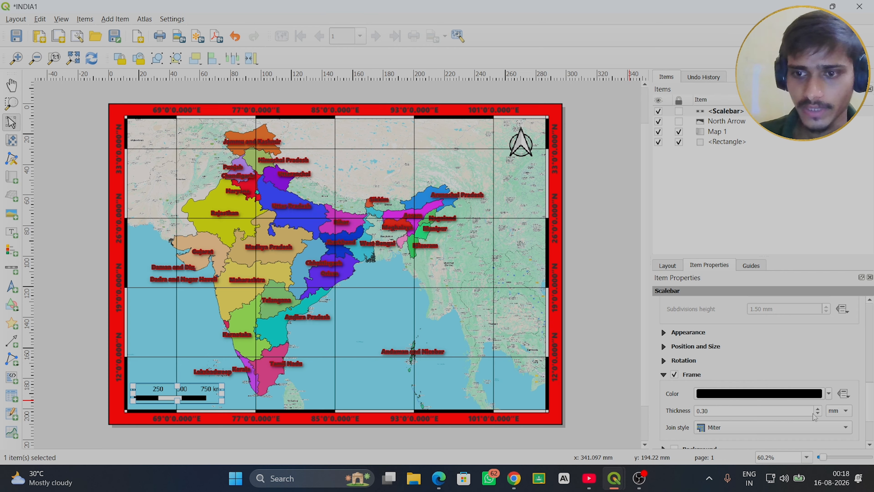
click(818, 408)
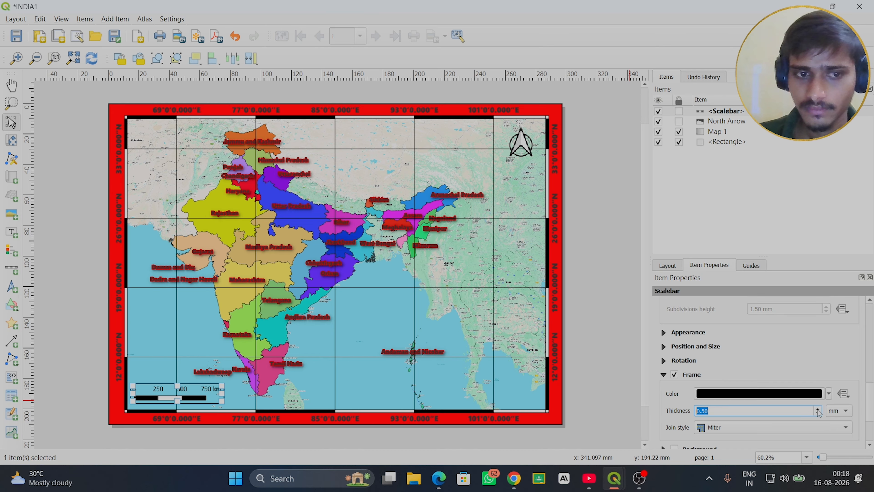
click(818, 409)
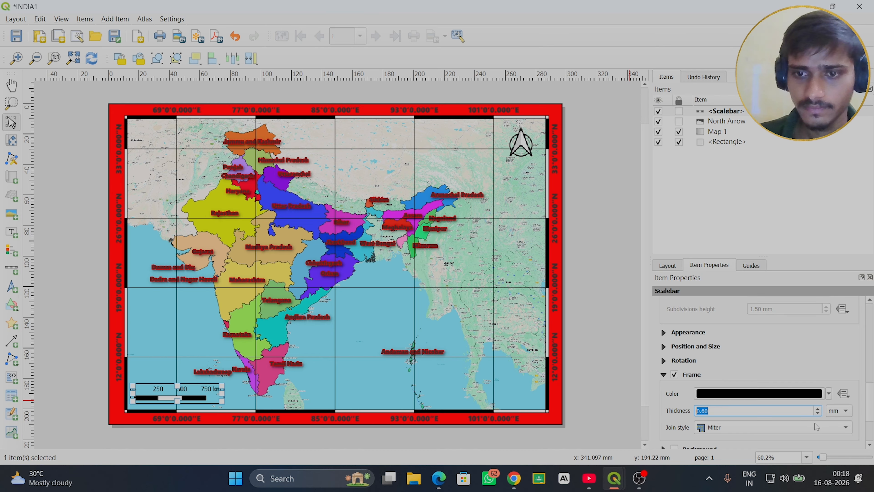
- Enable a white background behind the scale bar and leave the scale bar deselected
scroll(870, 447, down, 5)
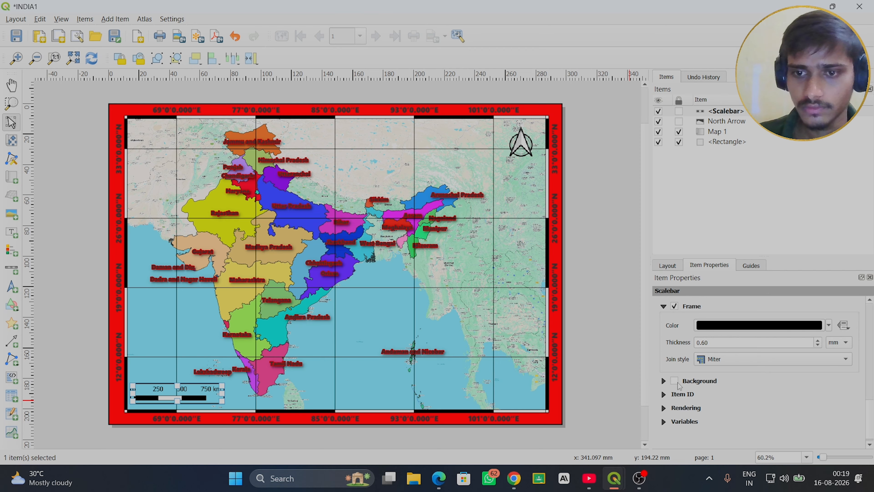
click(676, 382)
click(784, 401)
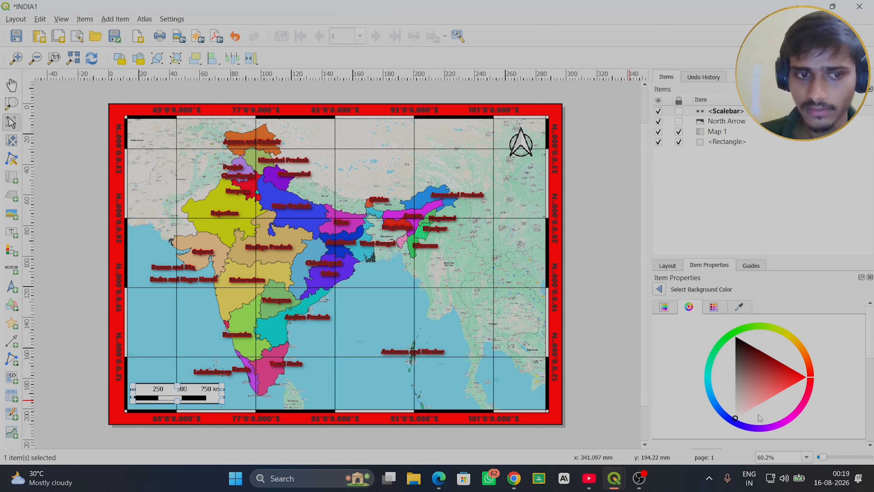
click(663, 291)
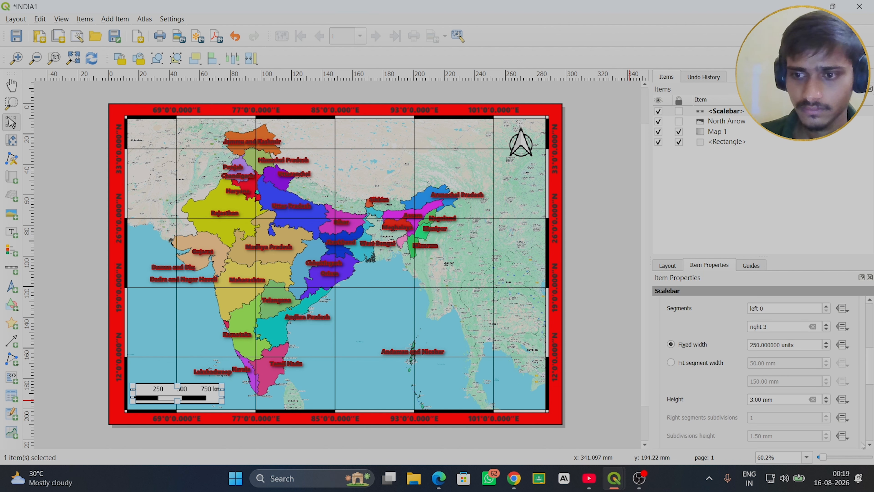
click(870, 444)
scroll(871, 445, down, 5)
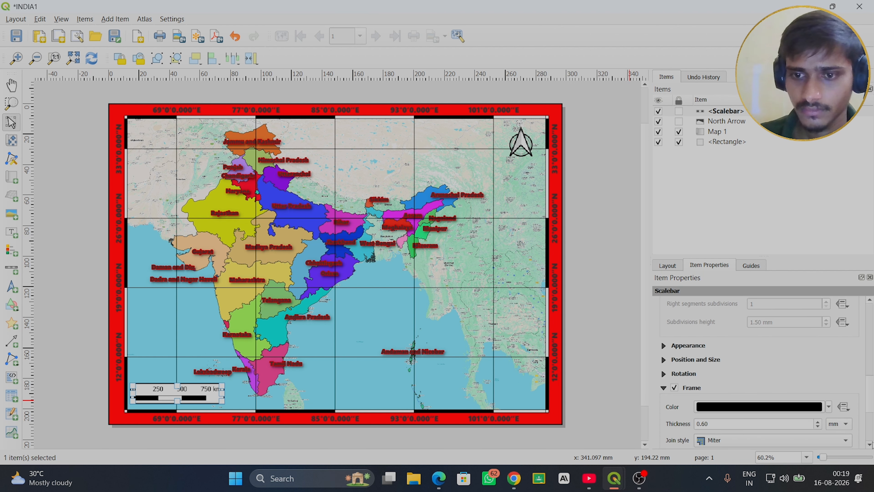
scroll(870, 444, down, 2)
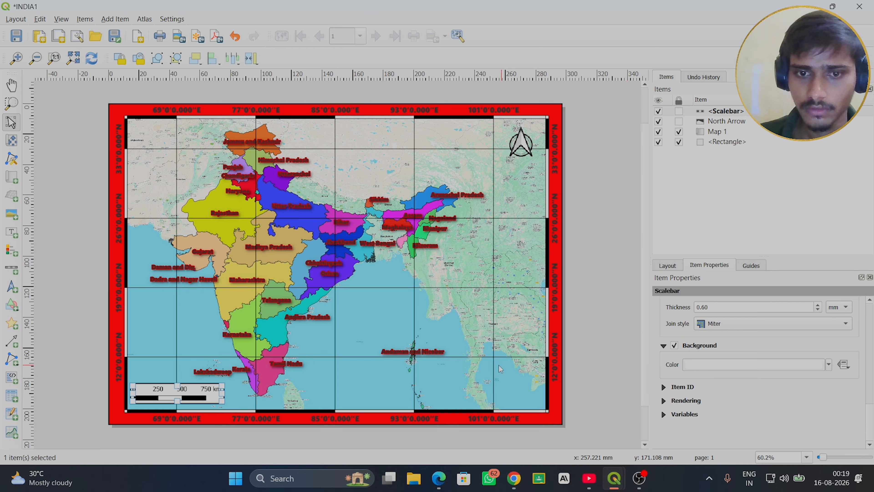
click(374, 378)
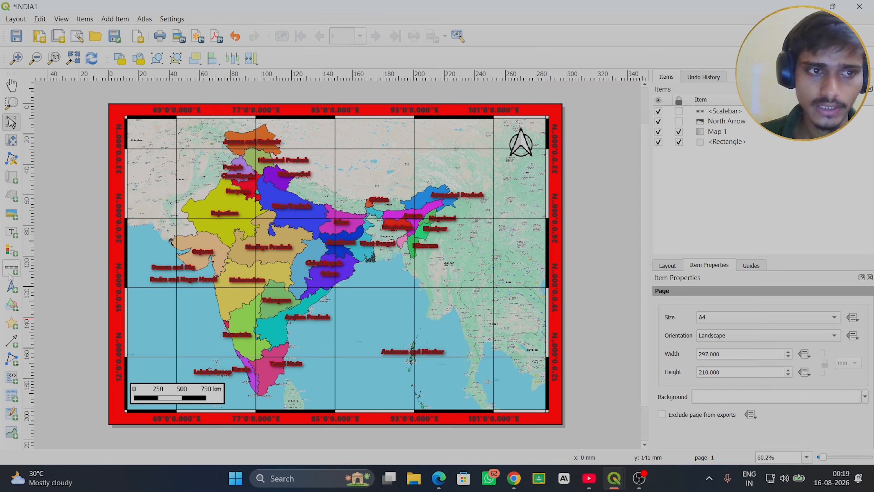
- Add a legend over the eastern part of the map and limit it to items inside linked maps
click(7, 254)
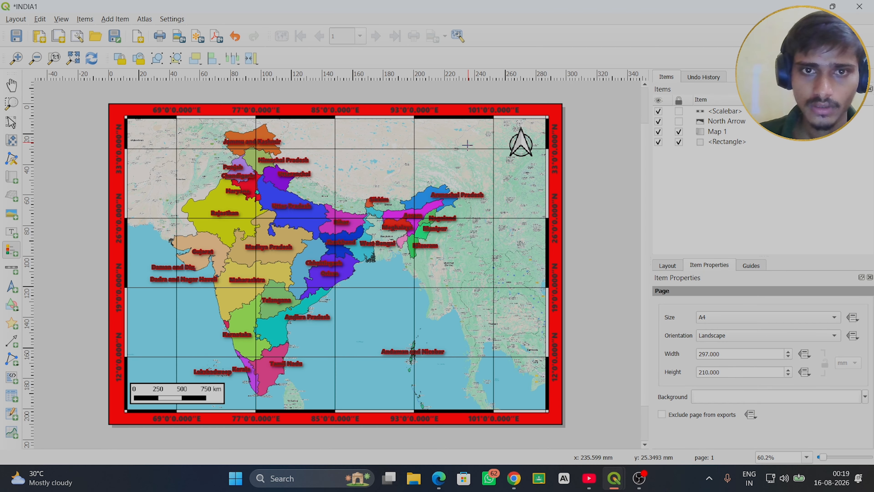
drag(468, 211, 438, 214)
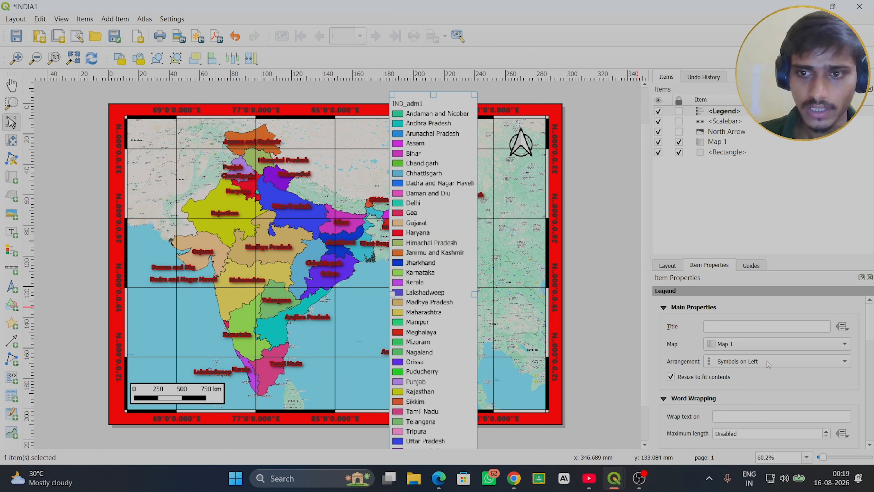
scroll(756, 372, down, 1)
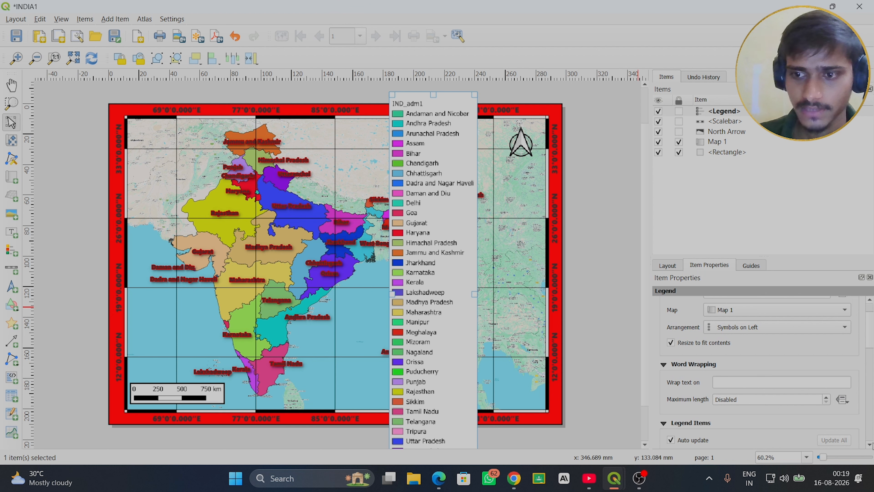
scroll(870, 445, down, 3)
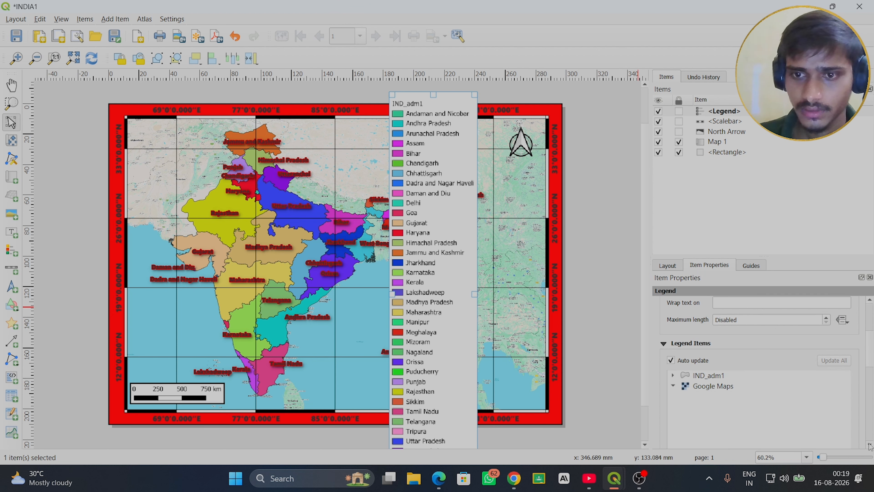
scroll(869, 446, down, 5)
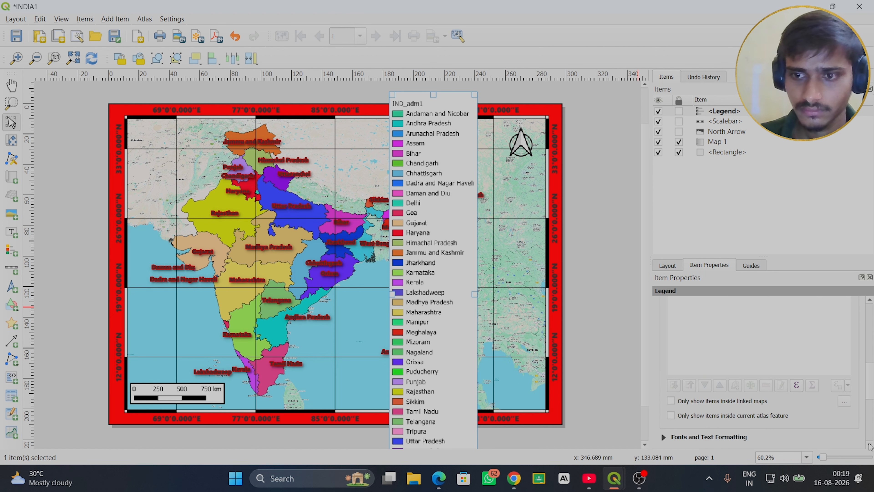
scroll(869, 446, down, 2)
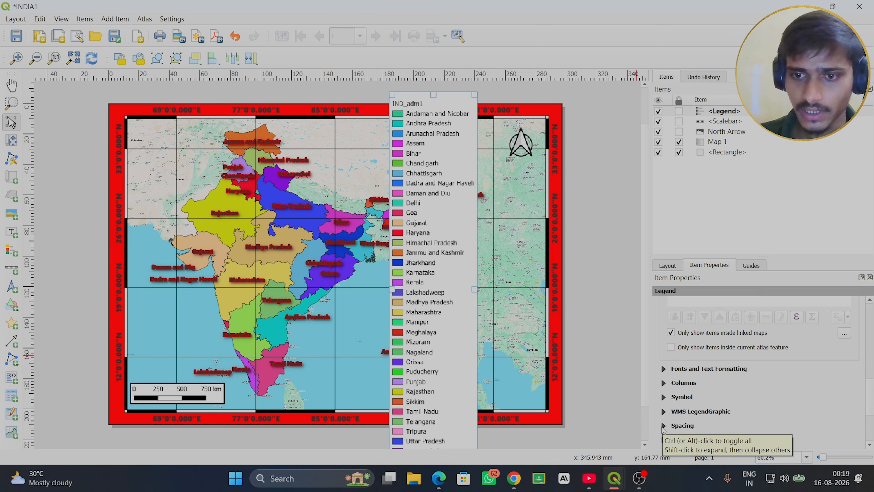
- Set the spacing below the legend title to 0.00 mm
click(664, 426)
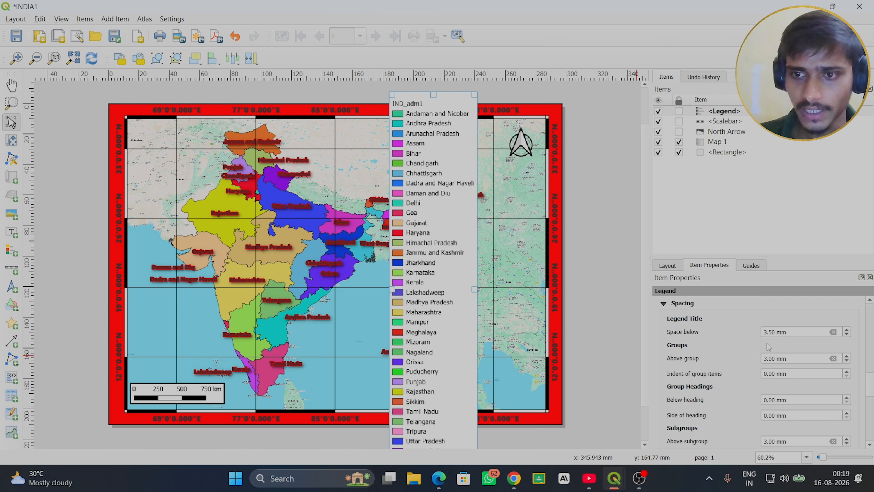
click(847, 334)
click(846, 335)
click(847, 335)
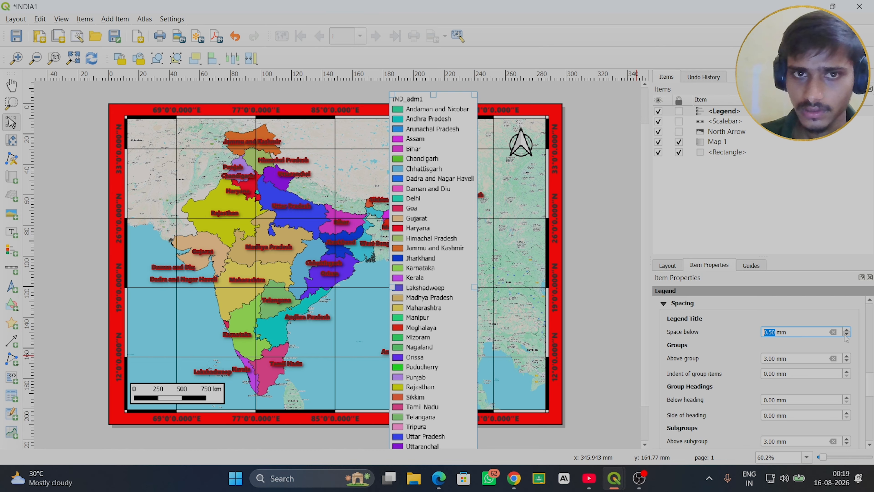
click(846, 335)
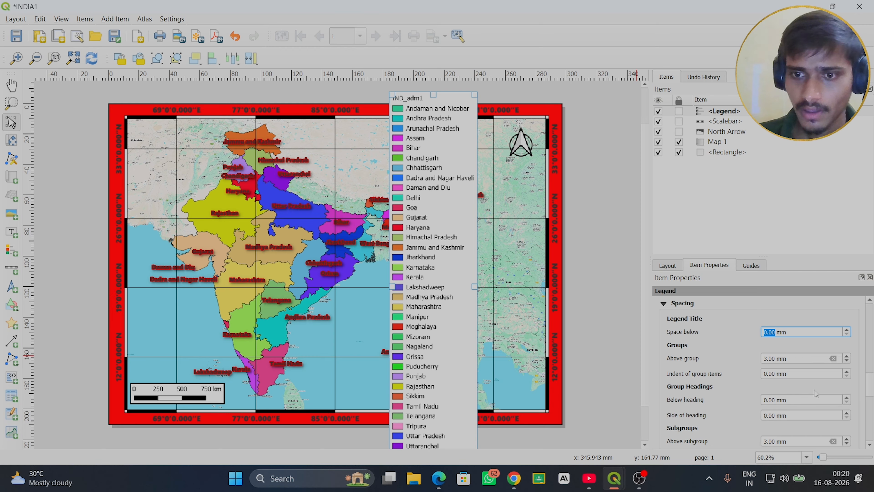
- Set the legend's space between symbols to 0.50 mm, keeping the symbol label space at 2.00 mm
click(870, 445)
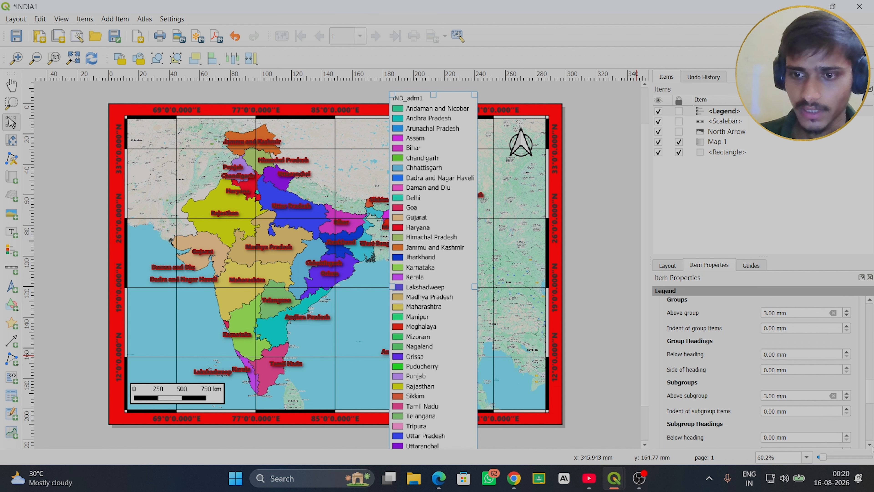
click(872, 446)
click(872, 445)
click(872, 445)
click(872, 445)
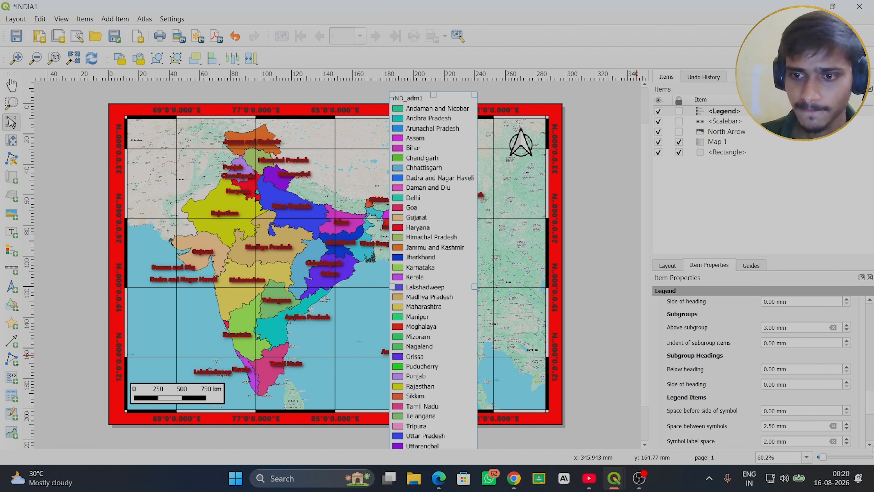
click(872, 445)
click(872, 446)
click(871, 446)
click(872, 445)
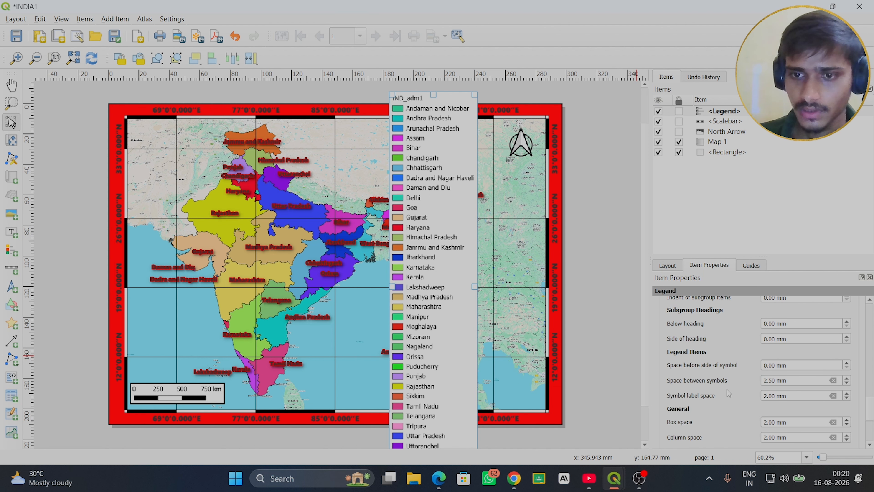
click(847, 383)
click(848, 383)
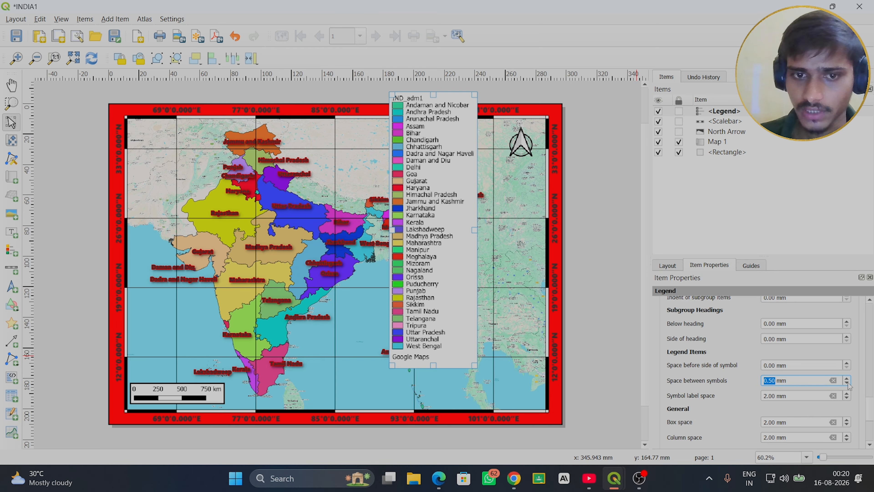
click(848, 399)
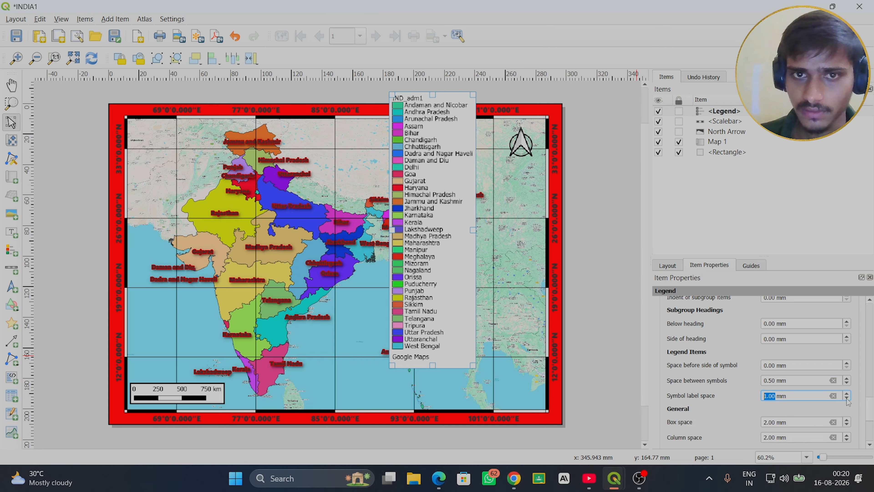
click(847, 394)
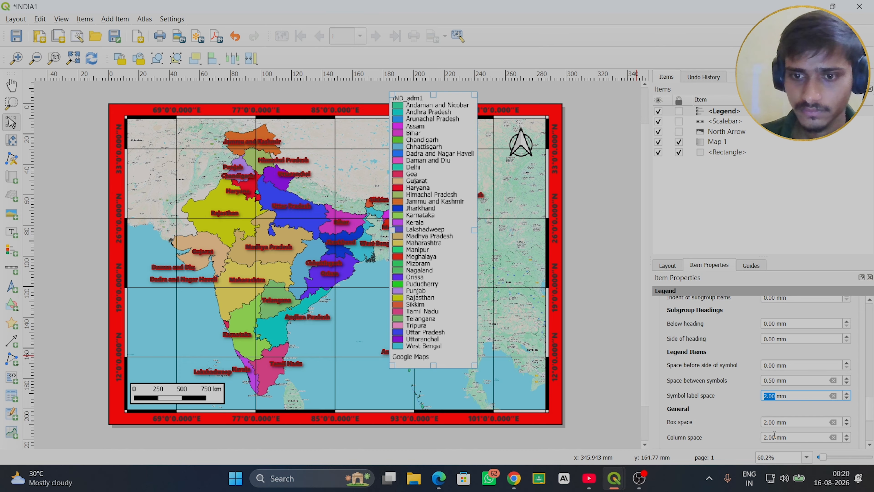
- Set the legend's box space and column space to 1.00 mm each
scroll(840, 403, down, 1)
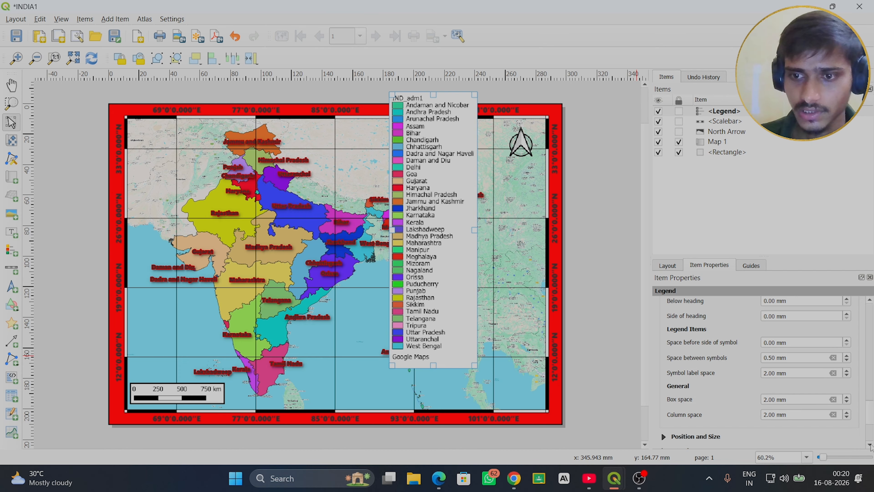
click(847, 403)
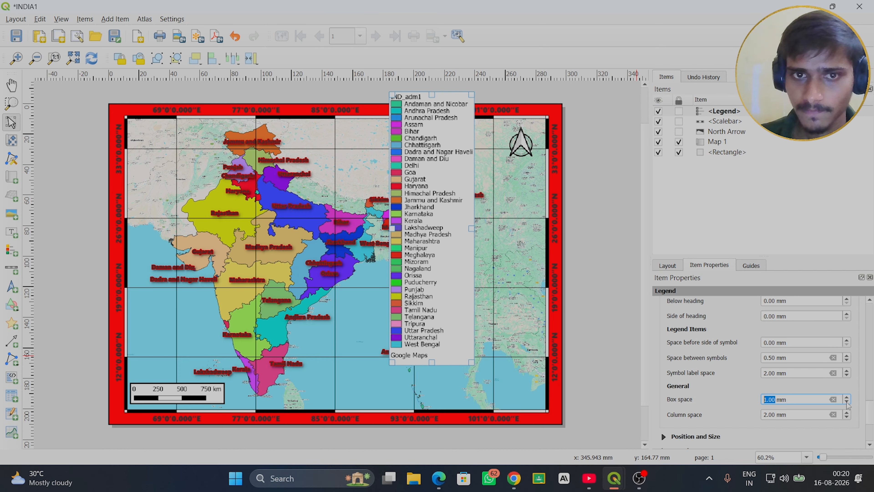
click(847, 403)
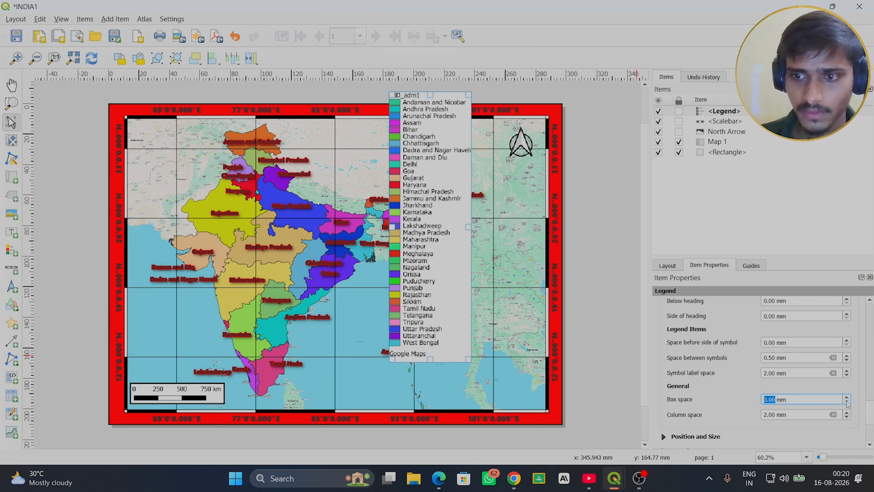
click(848, 397)
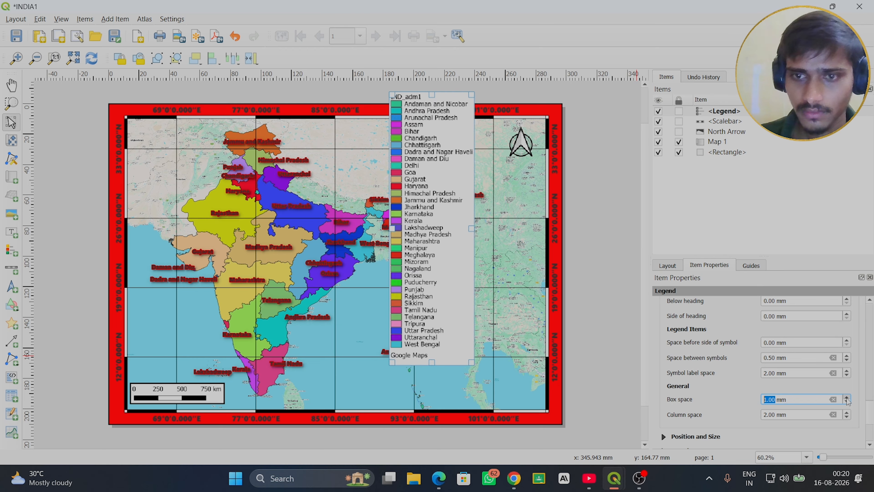
click(847, 418)
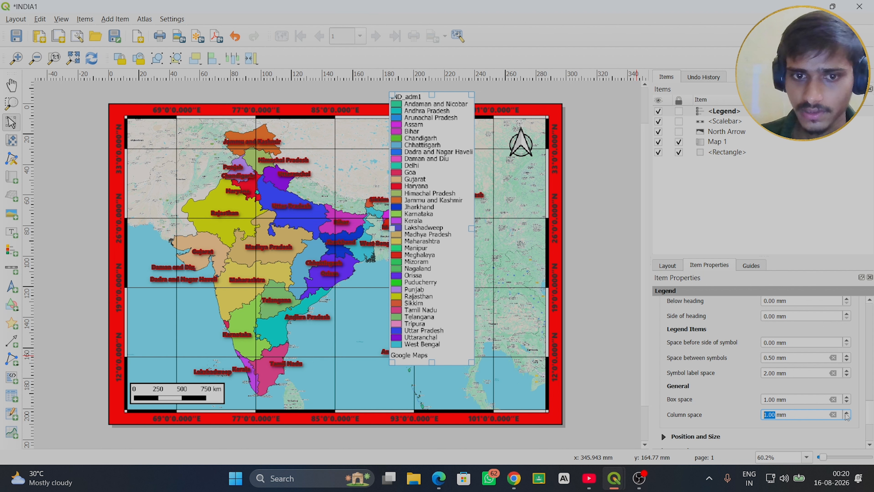
click(847, 412)
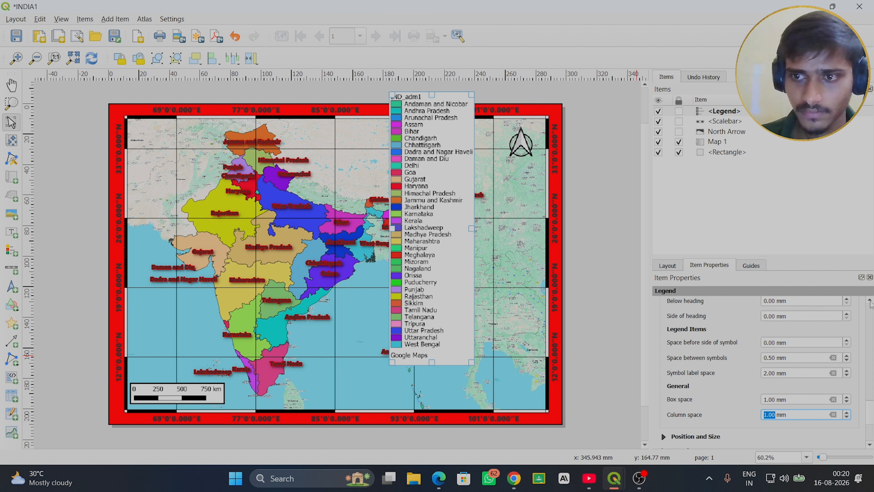
- Try a symbol label space of 1.00 mm in the legend and restore it to 2.00 mm
scroll(870, 304, up, 3)
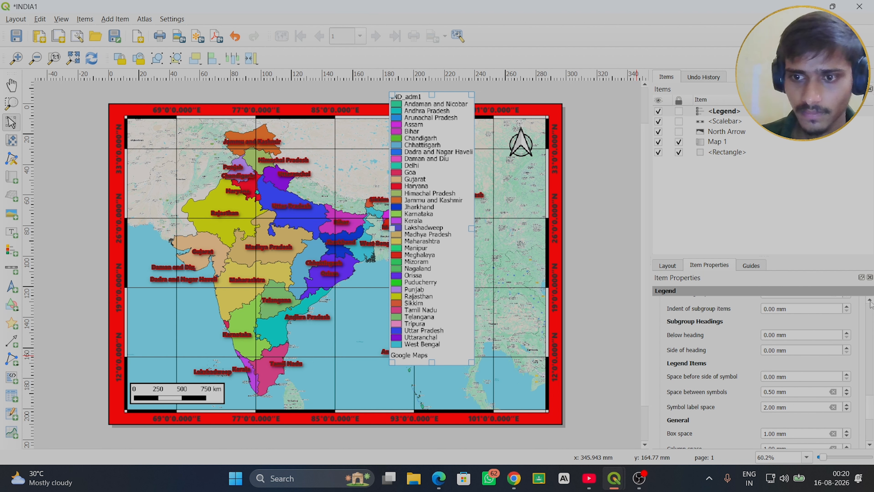
click(848, 409)
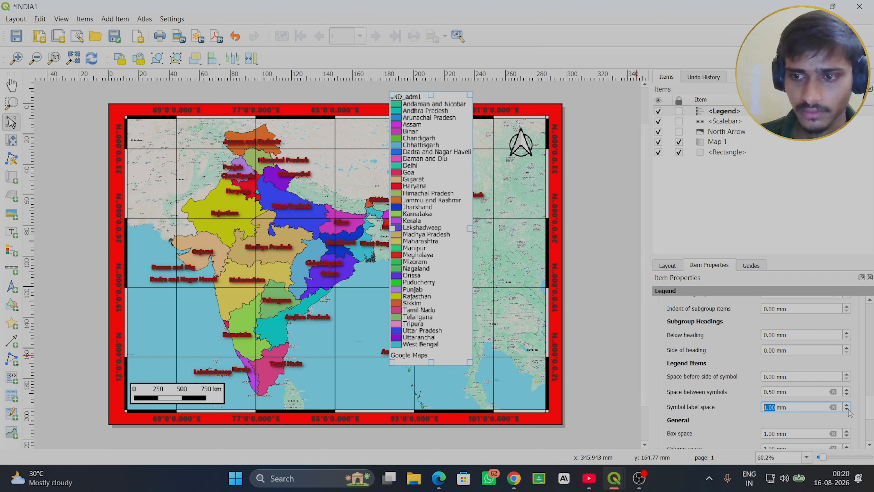
click(847, 406)
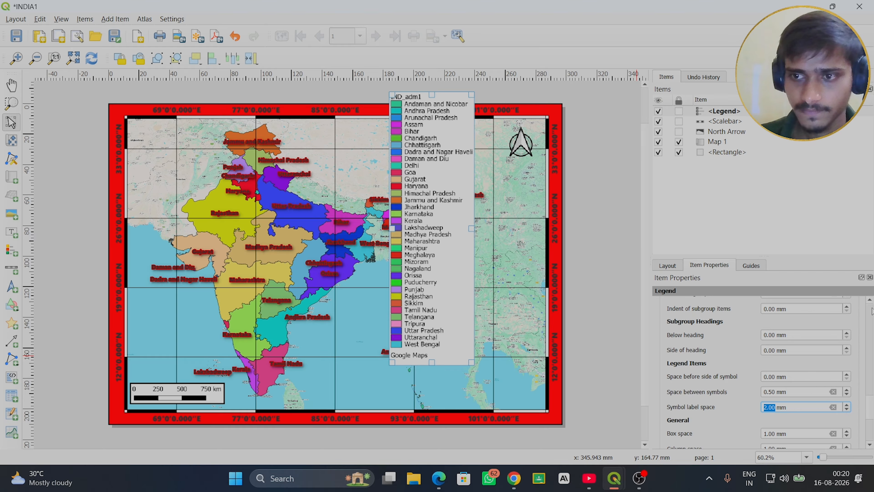
- Set the legend's spacing above subgroups to 0.00 mm
scroll(871, 307, up, 4)
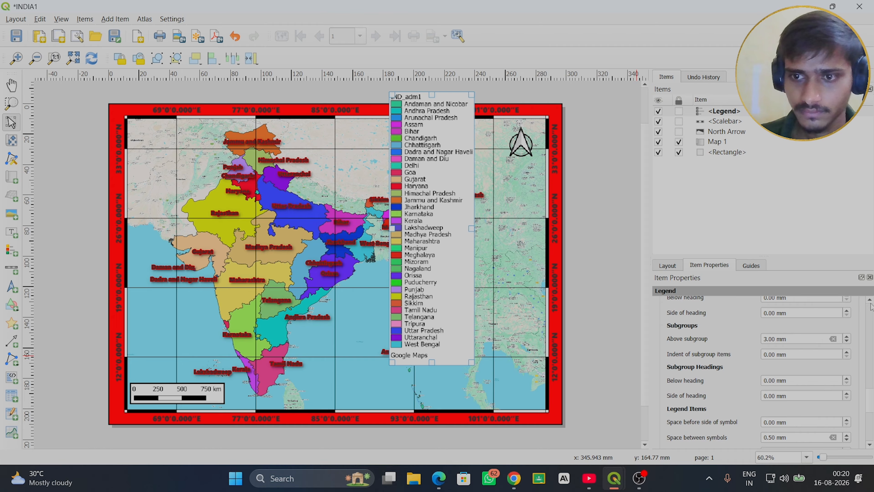
click(847, 343)
click(847, 343)
click(847, 342)
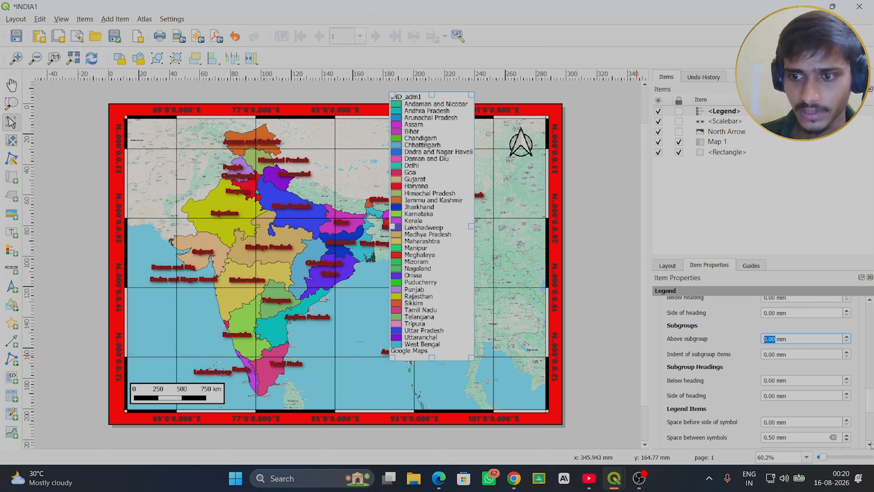
- Try a 1.50 mm space between the legend symbols and restore it to 0.50 mm
scroll(871, 444, down, 3)
scroll(871, 445, down, 1)
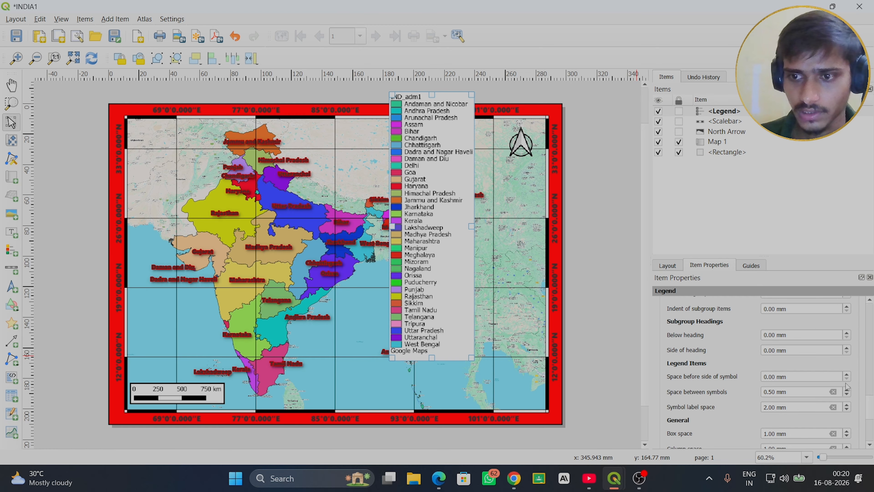
click(848, 391)
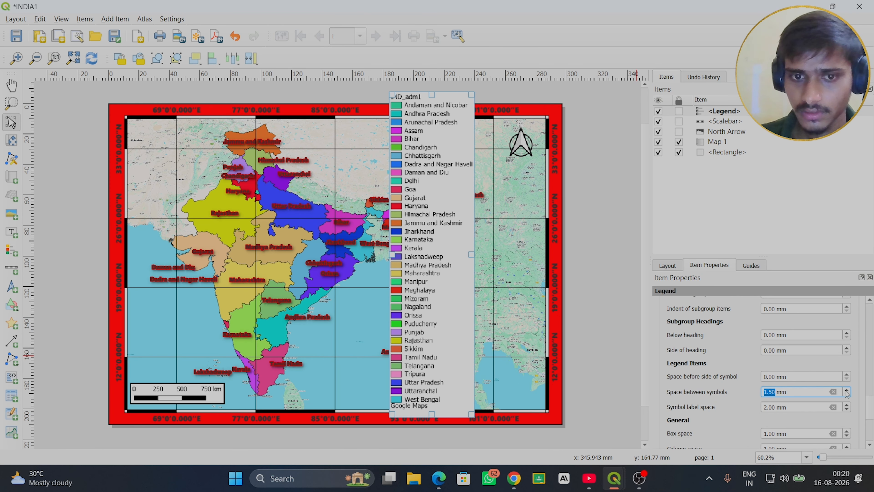
click(848, 395)
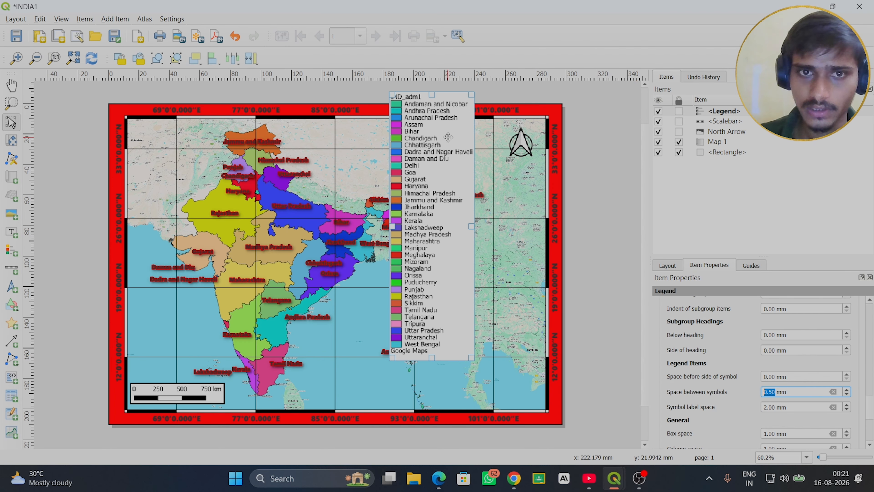
- Move the legend along the map's right edge and shift the north arrow left to near the map's top centre
drag(447, 134, 512, 228)
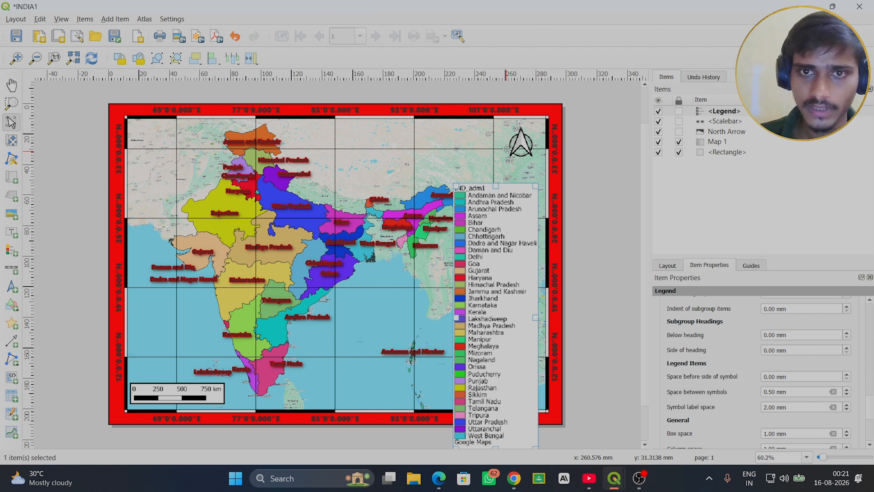
click(519, 145)
drag(522, 143, 365, 135)
drag(494, 257, 499, 221)
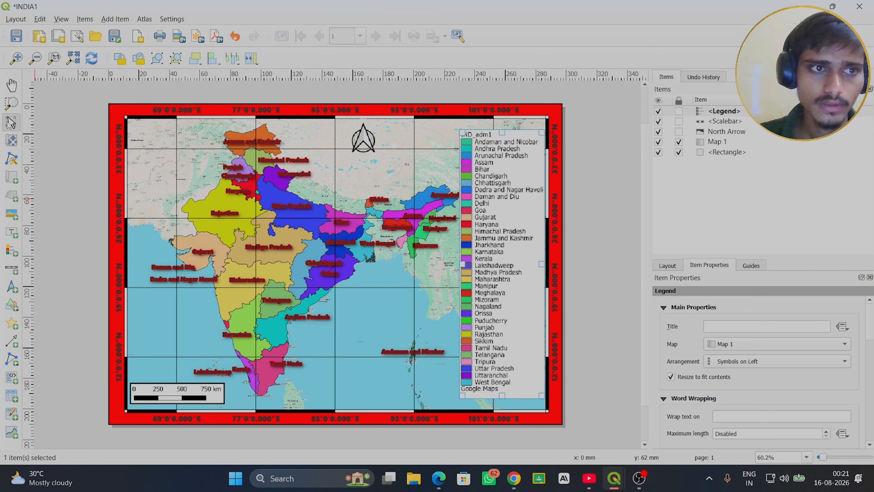
- Unlock Map 1 and nudge its frame slightly to the left on the page
click(11, 143)
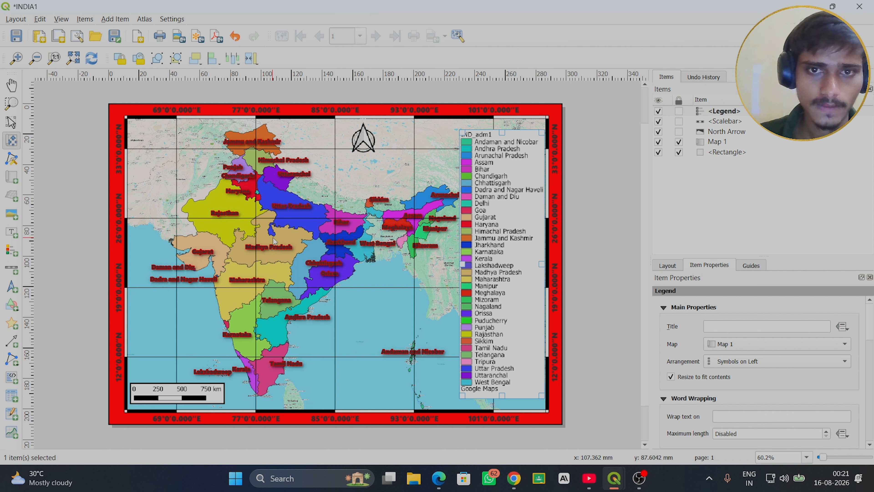
click(716, 143)
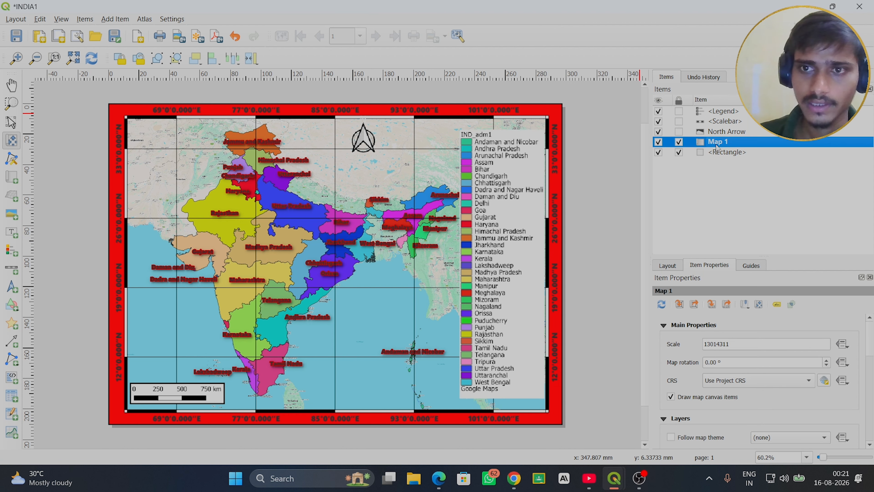
click(279, 237)
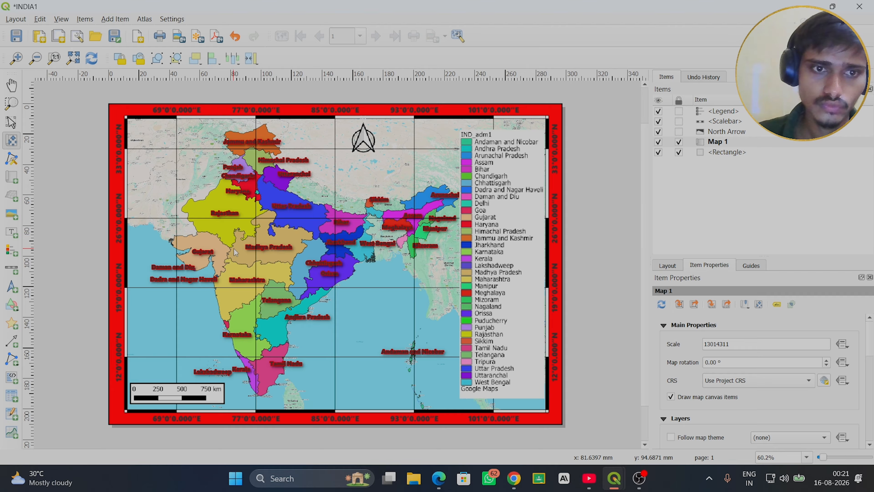
click(10, 122)
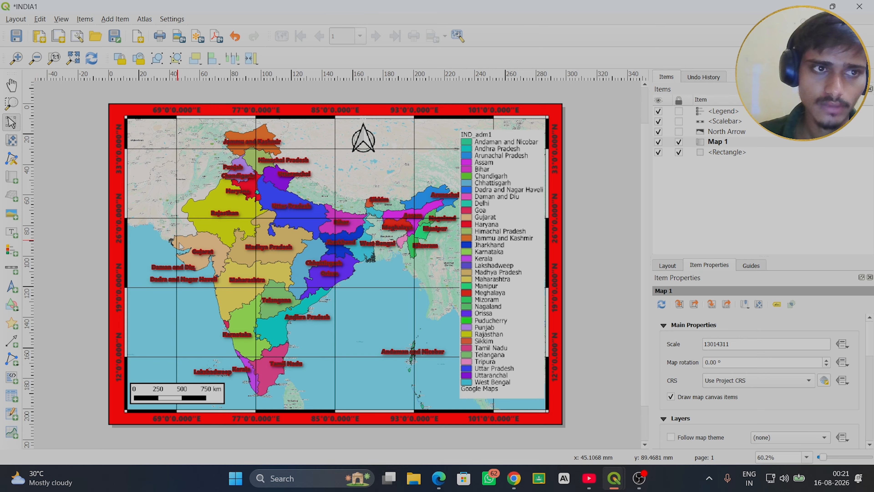
click(231, 263)
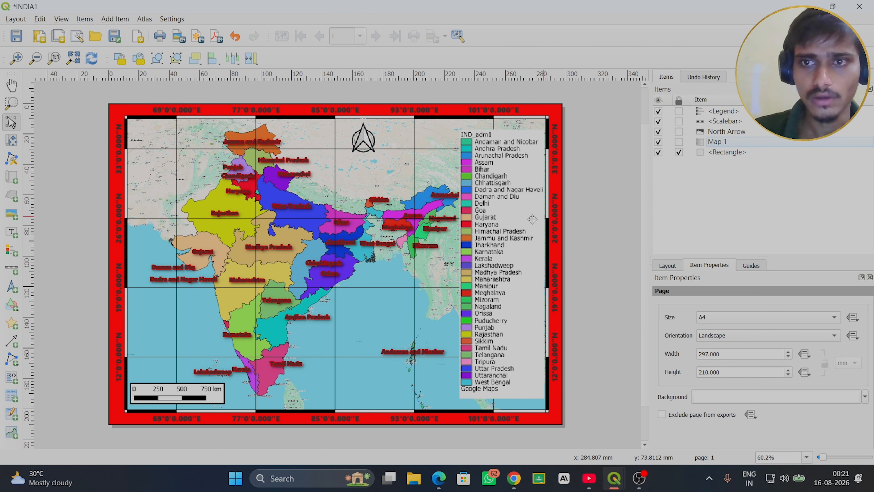
drag(228, 243, 227, 243)
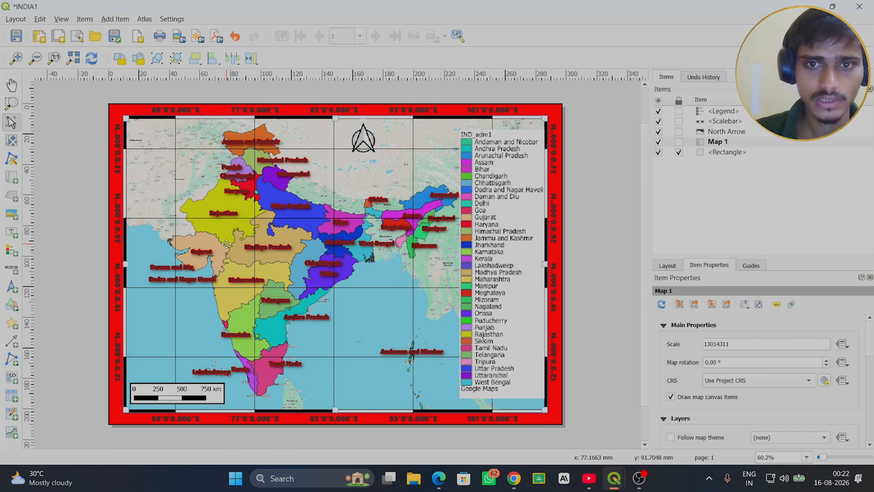
- Shift the map content left inside the Map 1 frame so that Arunachal Pradesh clears the legend
click(12, 142)
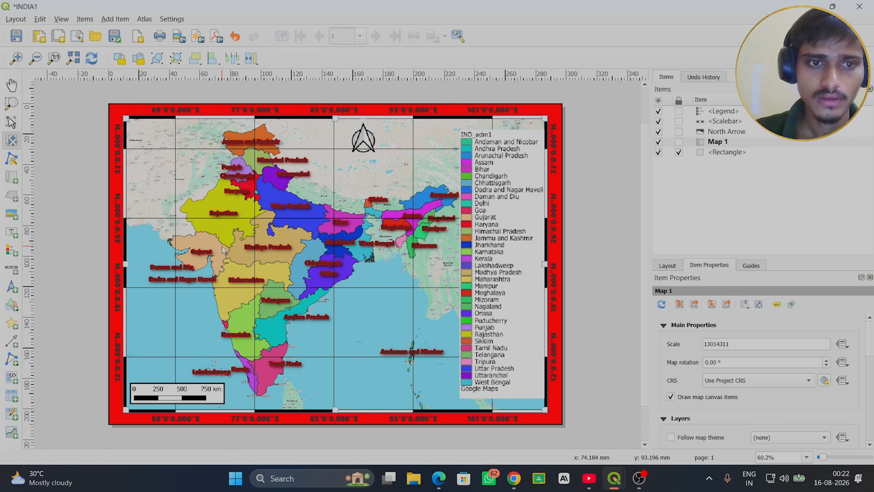
drag(223, 247, 204, 244)
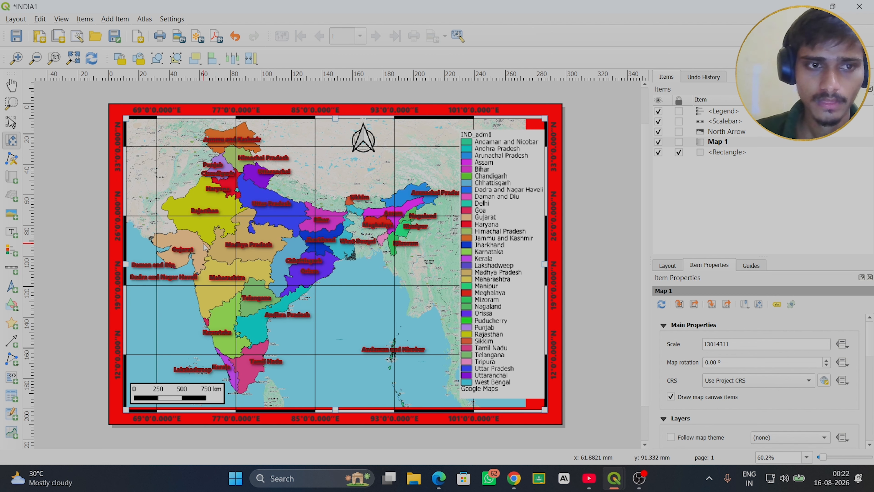
drag(203, 243, 203, 243)
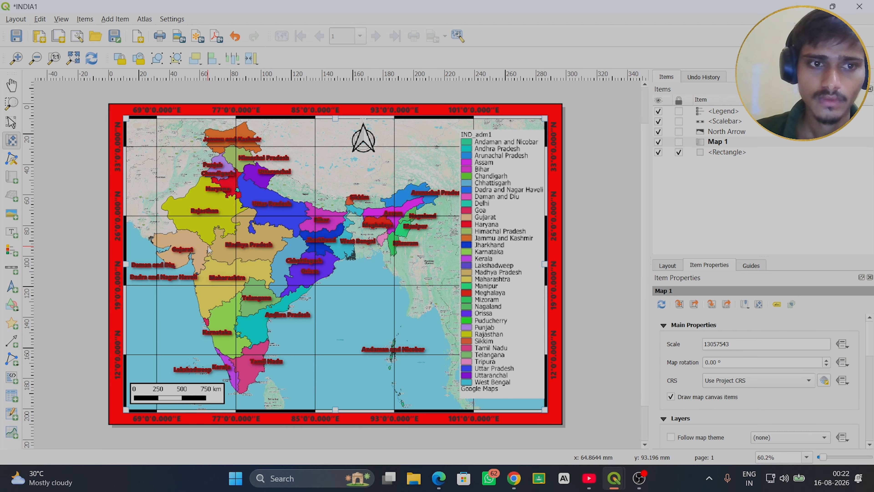
drag(210, 251, 206, 251)
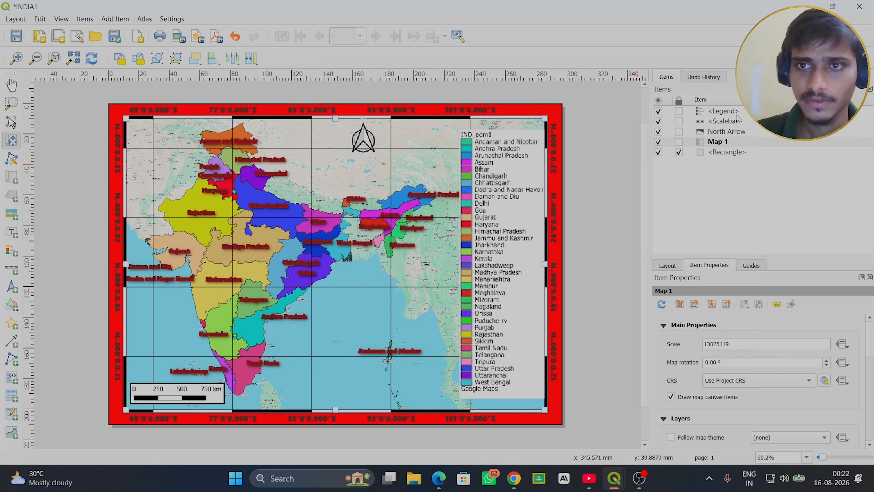
- Reposition the legend slightly lower and just inside the map's right edge
click(723, 111)
click(507, 222)
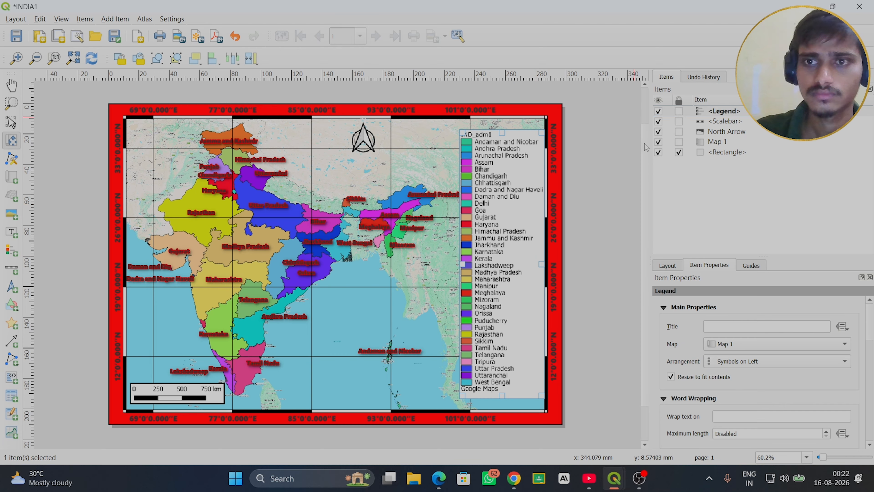
click(11, 121)
drag(487, 235, 488, 253)
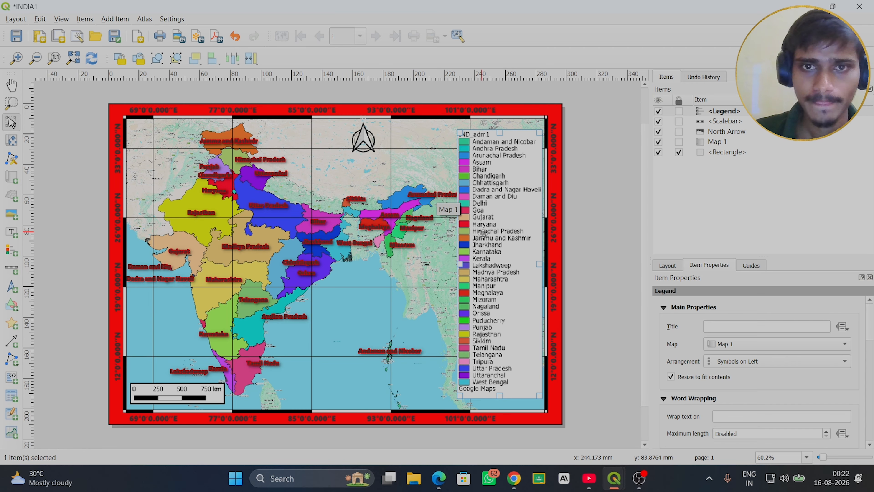
drag(488, 236, 490, 244)
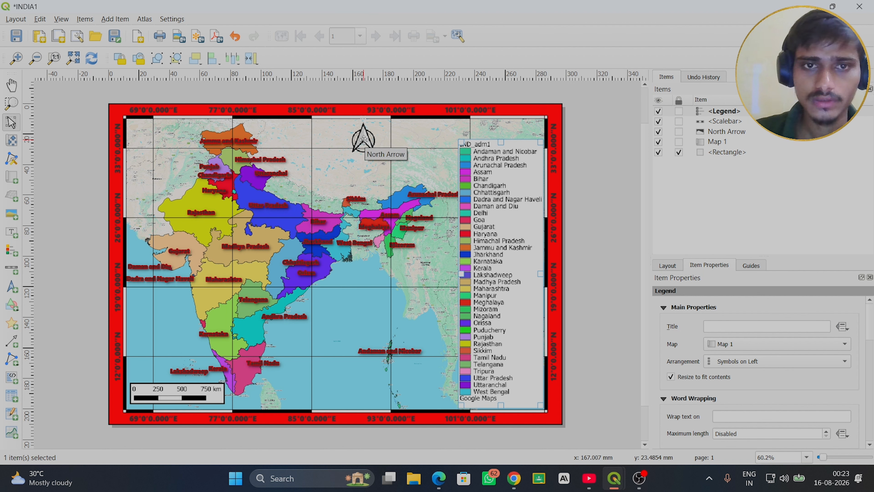
- Place the north arrow beside the upper part of the legend, above Arunachal Pradesh, and enlarge it slightly
drag(364, 140, 410, 145)
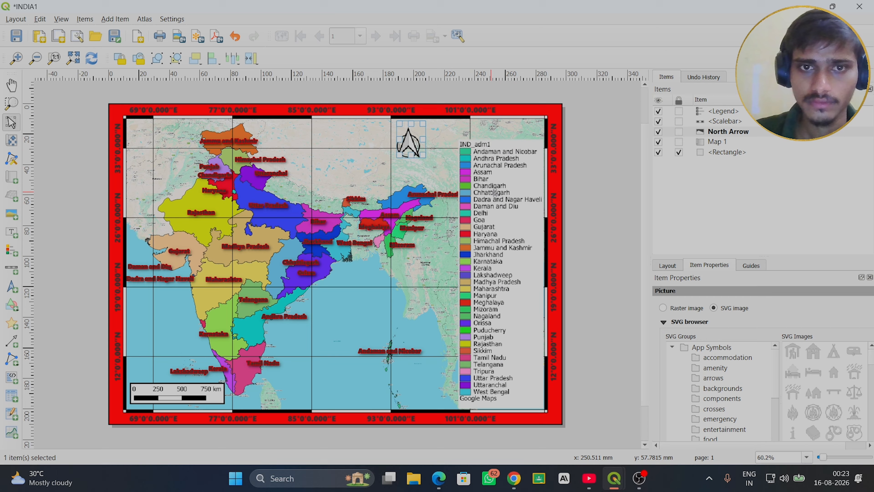
click(508, 199)
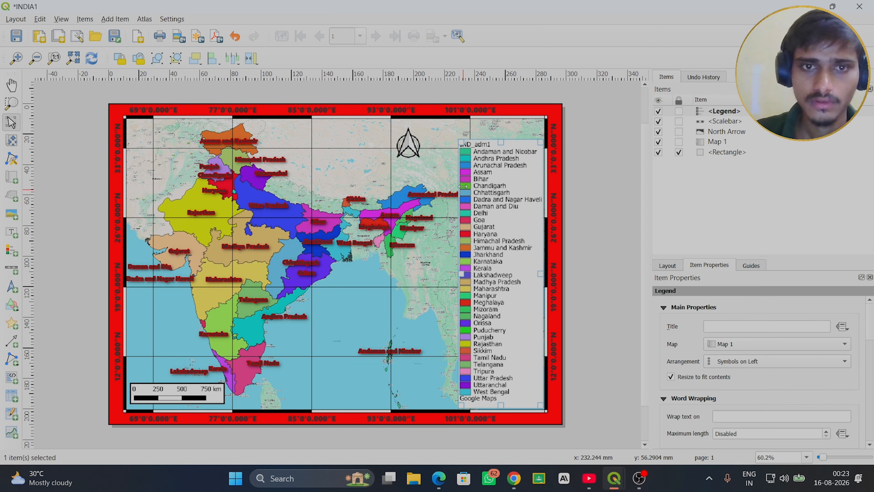
click(412, 147)
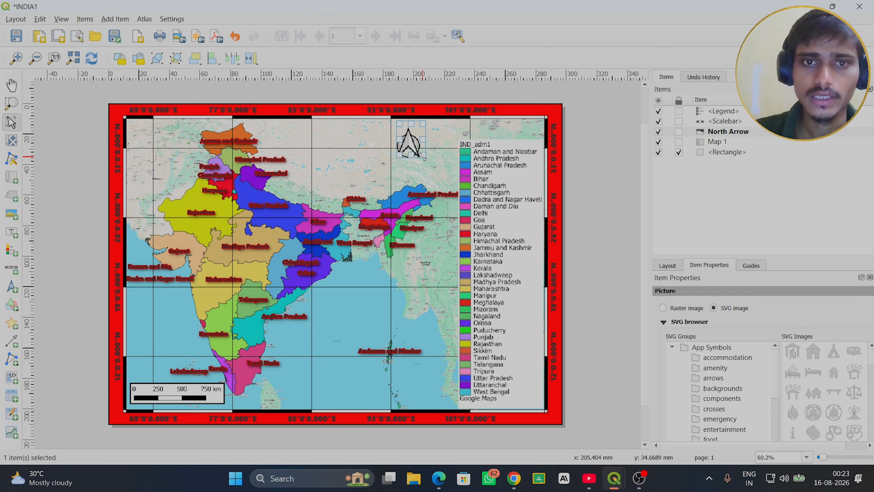
drag(424, 158, 345, 133)
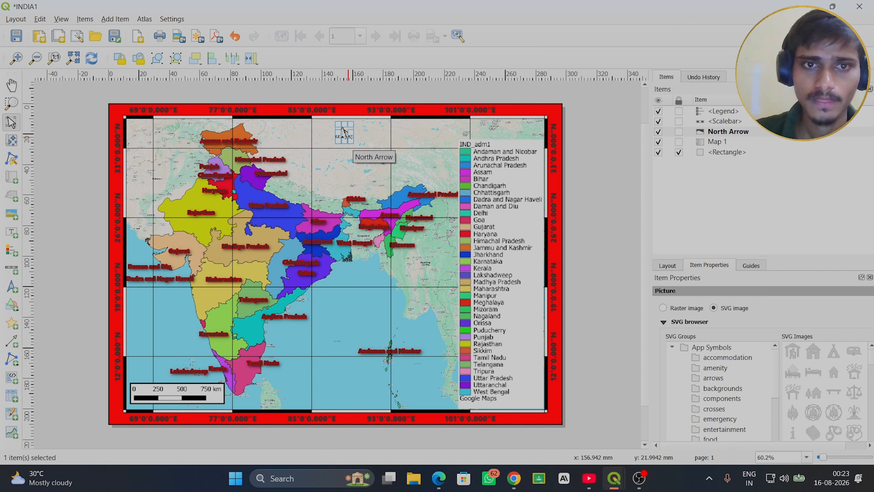
drag(354, 143, 432, 153)
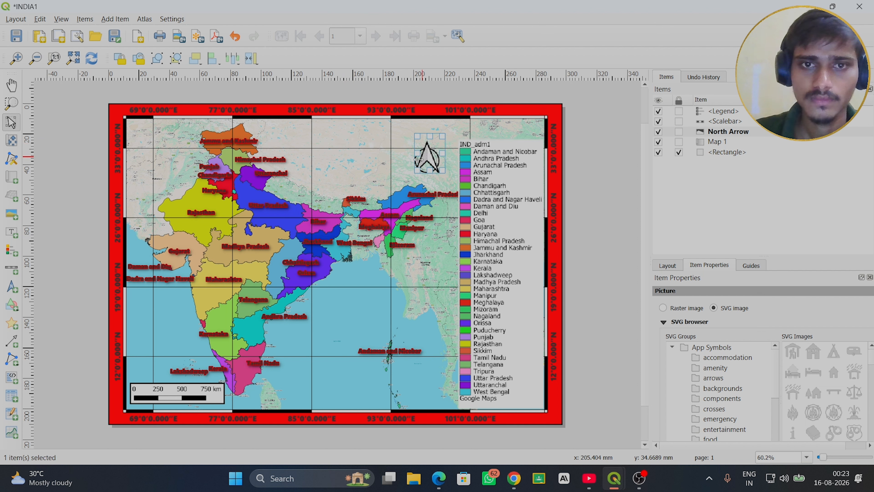
click(346, 165)
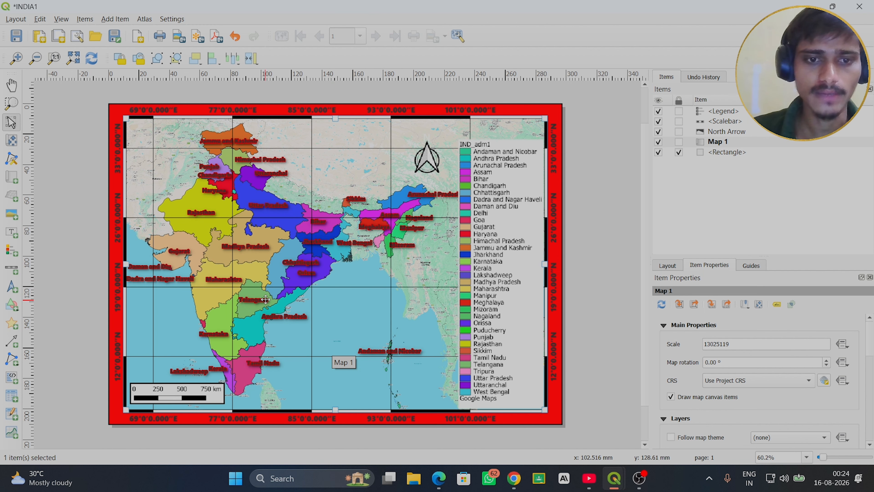
- Check the map in the main QGIS project window and return to the INDIA1 layout
mouse_move(615, 478)
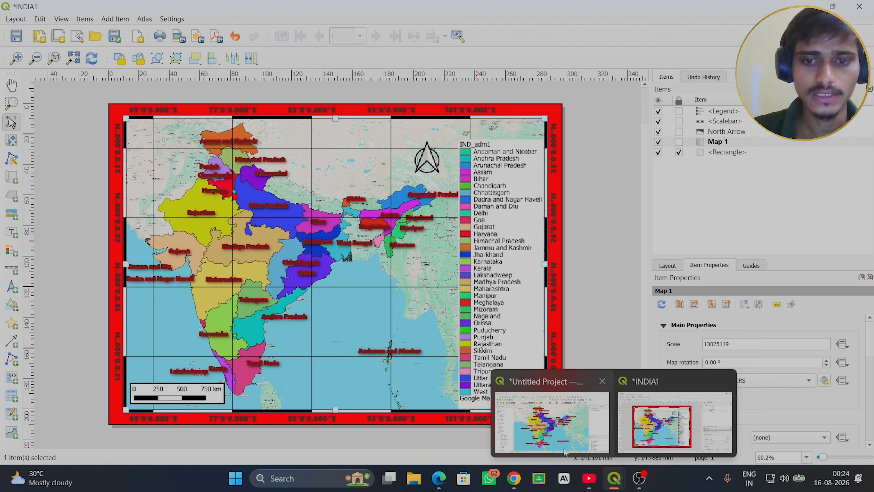
click(558, 441)
key(Escape)
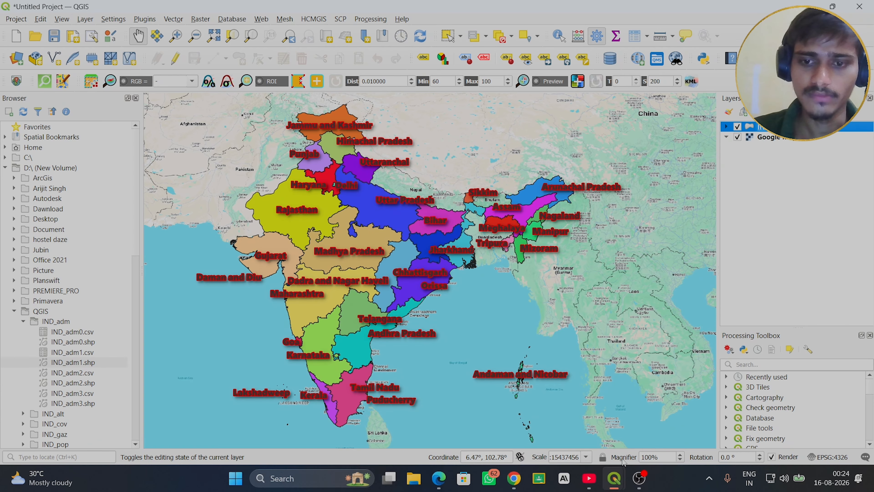
click(616, 480)
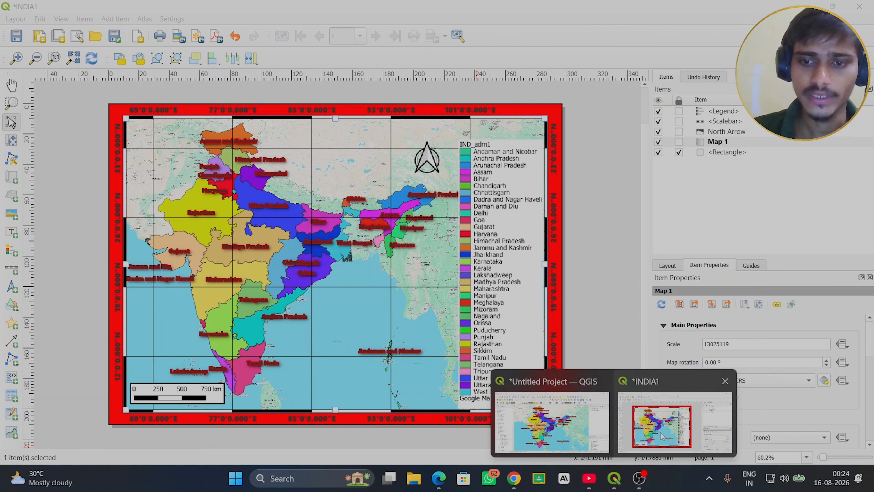
click(675, 422)
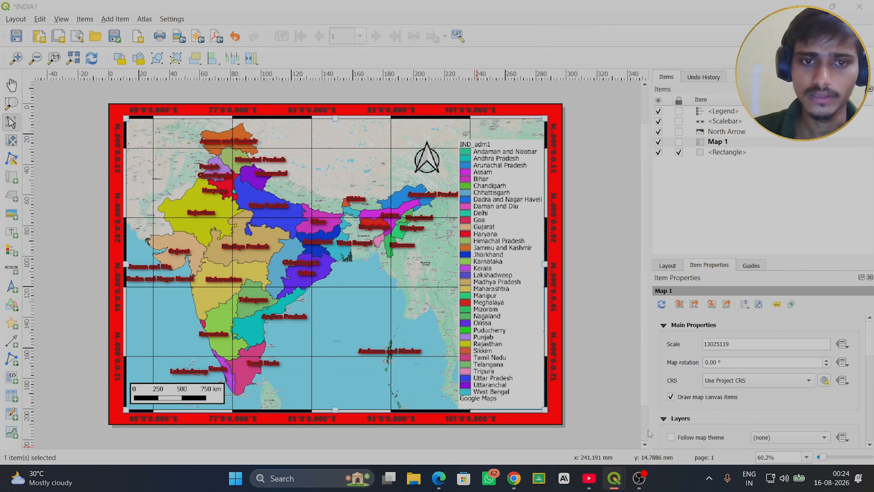
- Print all pages of the layout in Landscape orientation with Microsoft Print to PDF
click(162, 36)
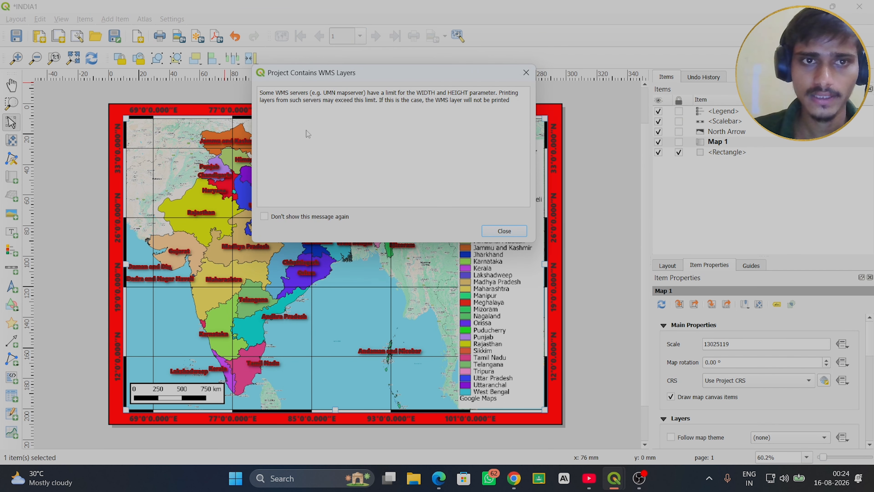
click(505, 231)
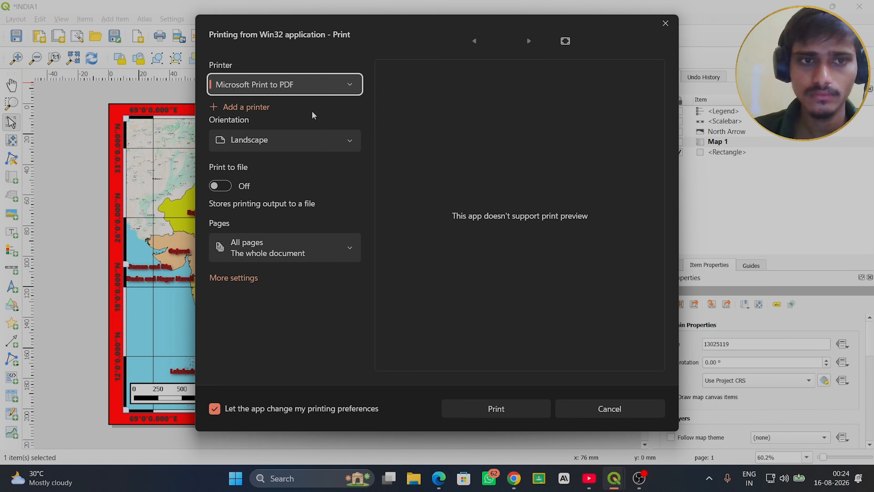
click(349, 142)
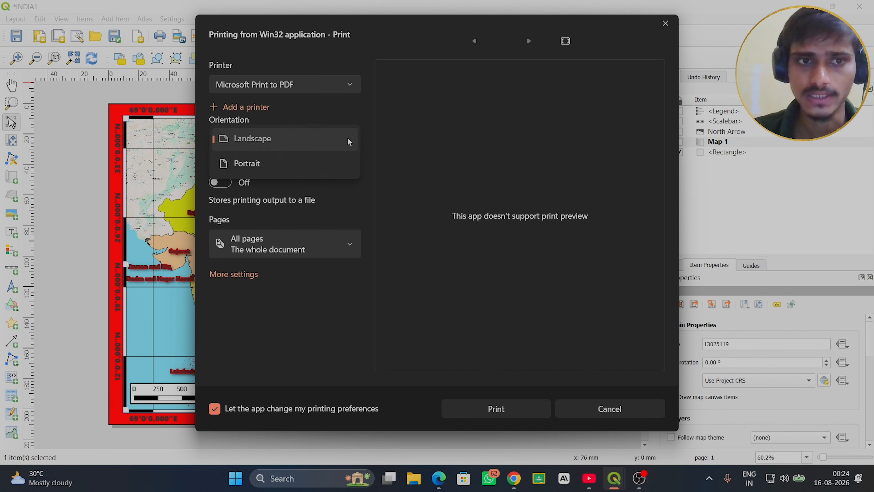
click(350, 142)
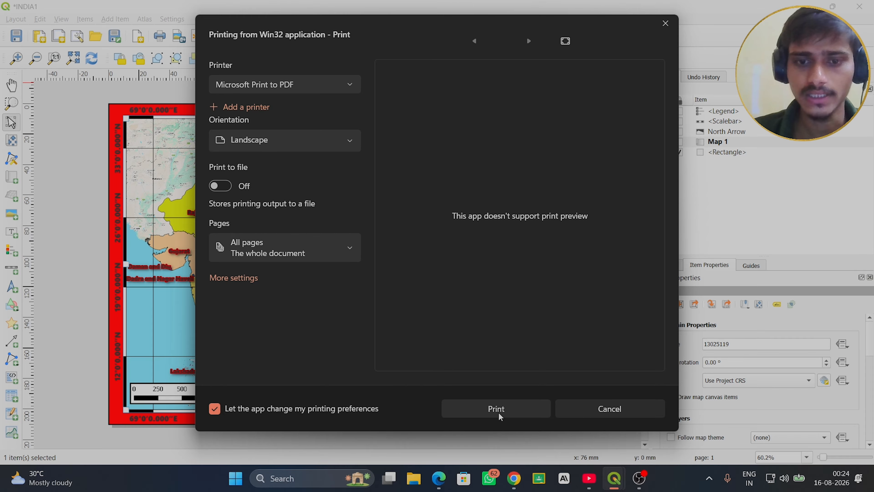
click(506, 415)
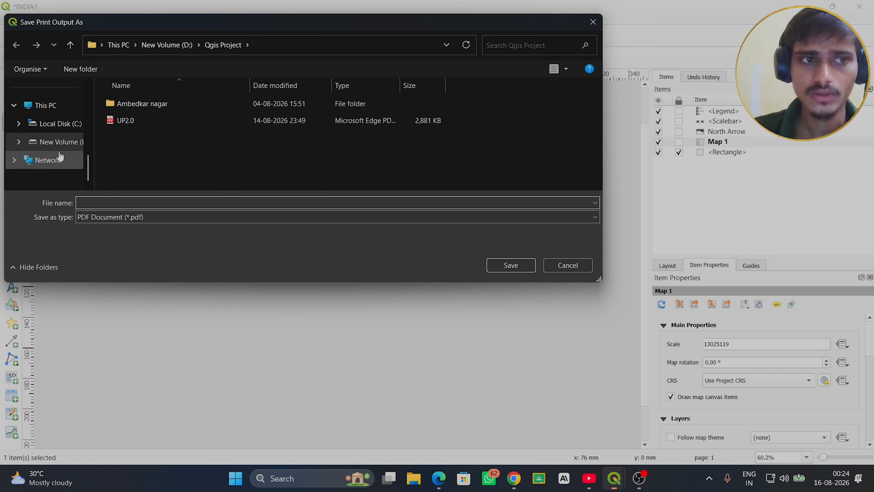
- Save the print output as a PDF document named INDIA2 in the Documents folder
scroll(60, 156, up, 3)
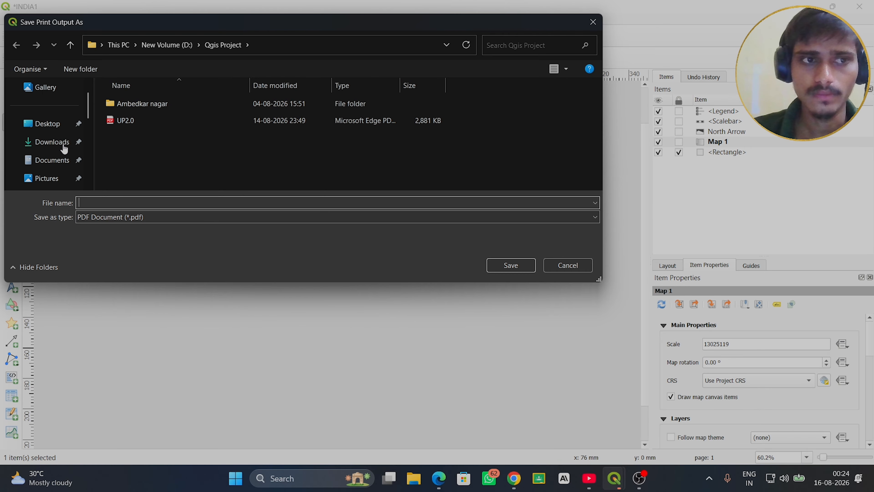
click(52, 160)
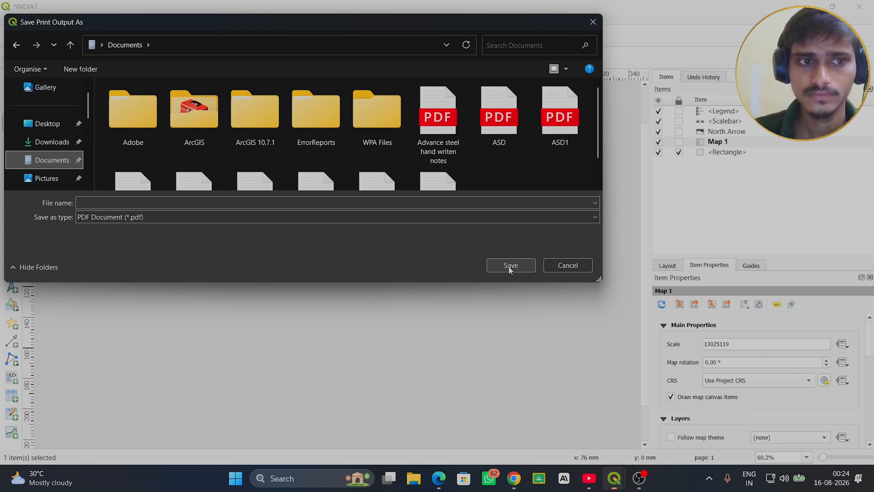
click(89, 203)
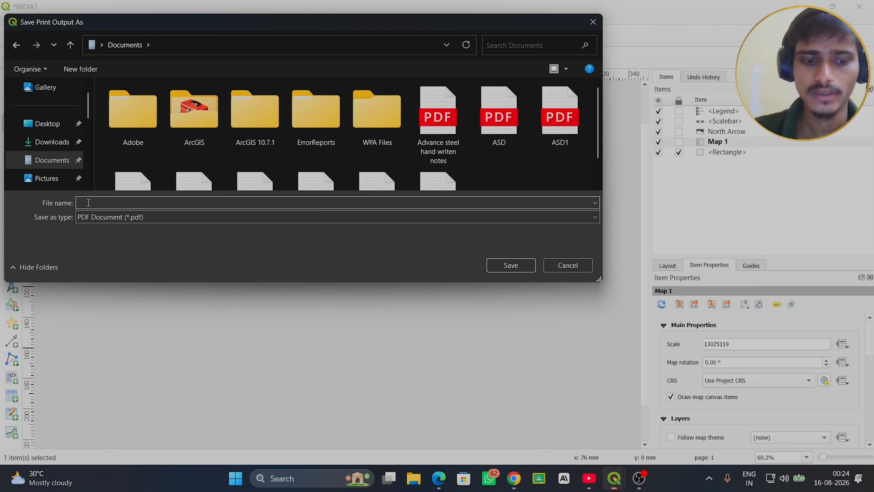
text(INDIA)
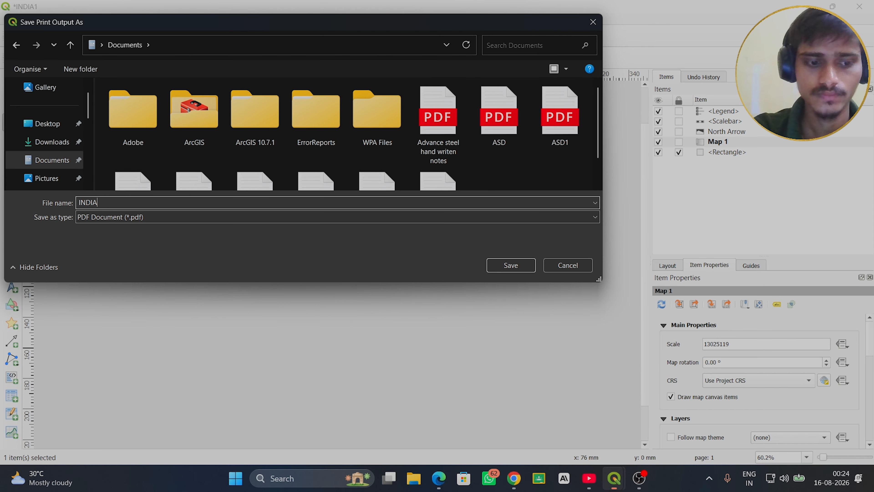
text(2)
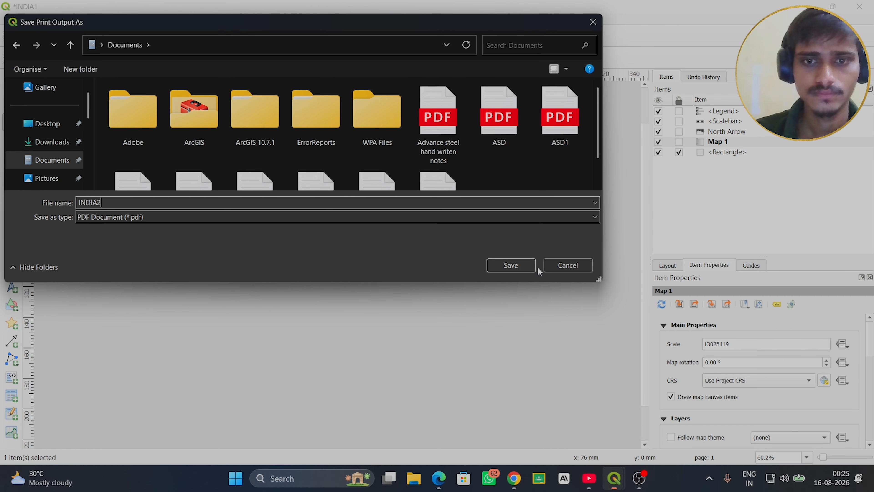
click(512, 266)
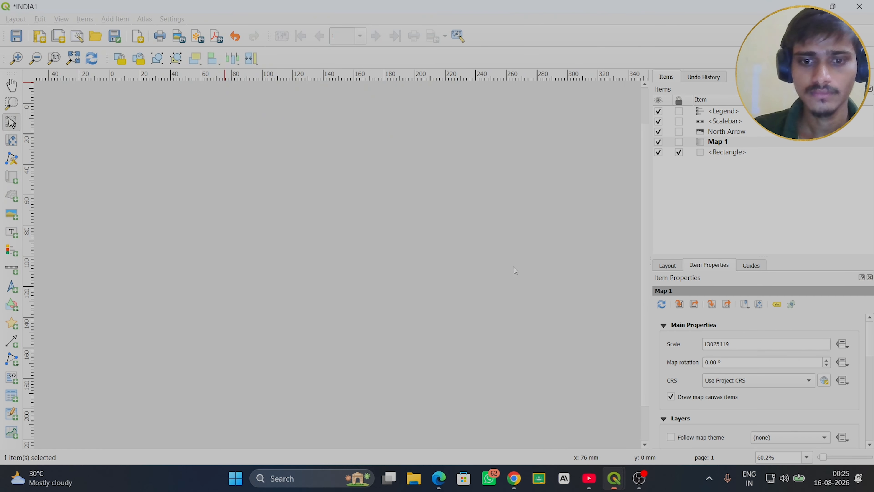
- Open INDIA2 from the Documents folder in File Explorer and zoom out to check the whole printed page
click(414, 481)
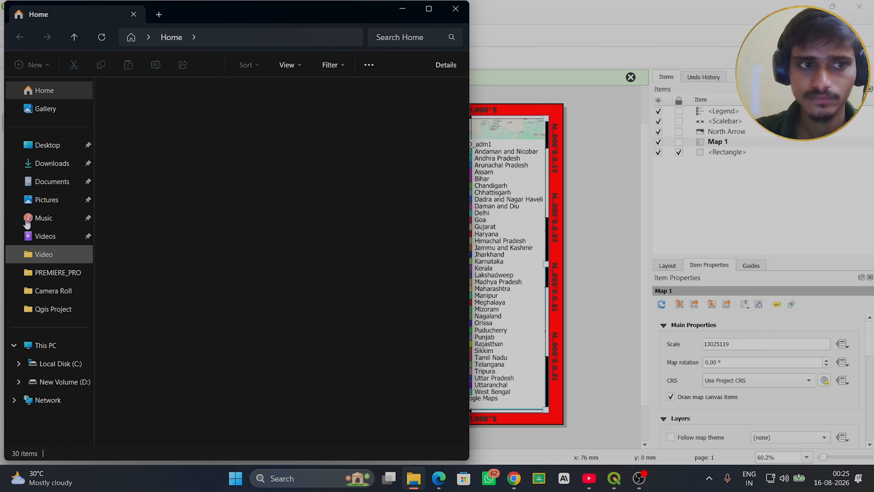
click(62, 181)
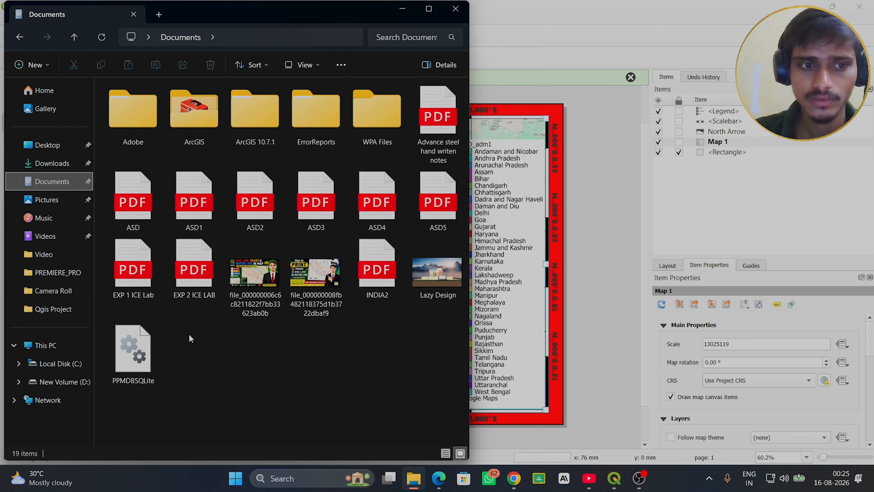
click(380, 278)
double_click(379, 274)
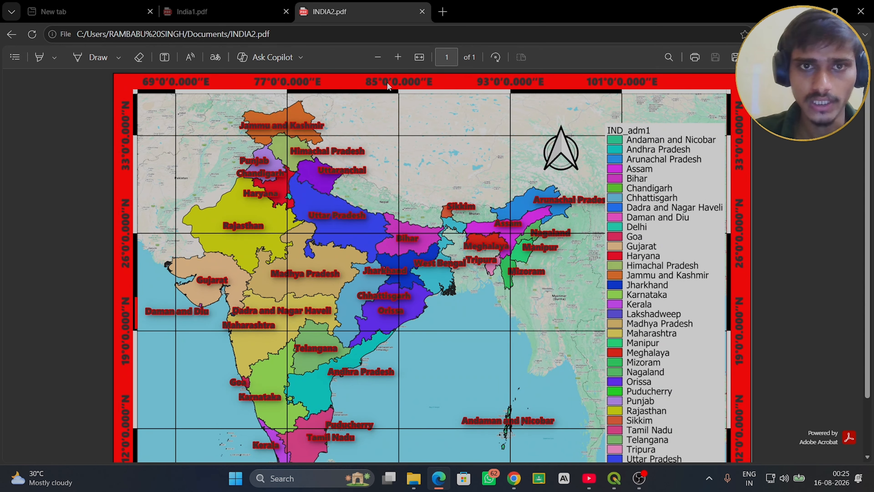
click(381, 56)
click(381, 57)
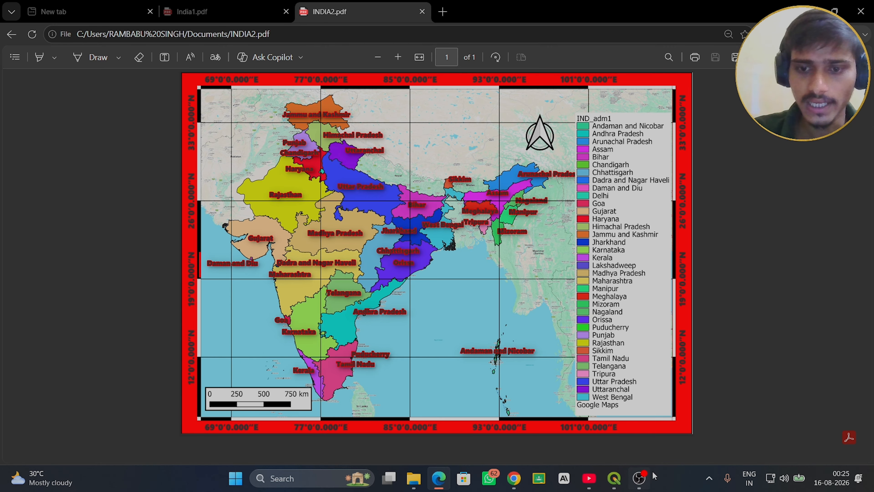
- Switch back to the INDIA1 layout in QGIS and open the Simple Line symbol settings of Map 1's Grid 1
mouse_move(615, 481)
click(669, 431)
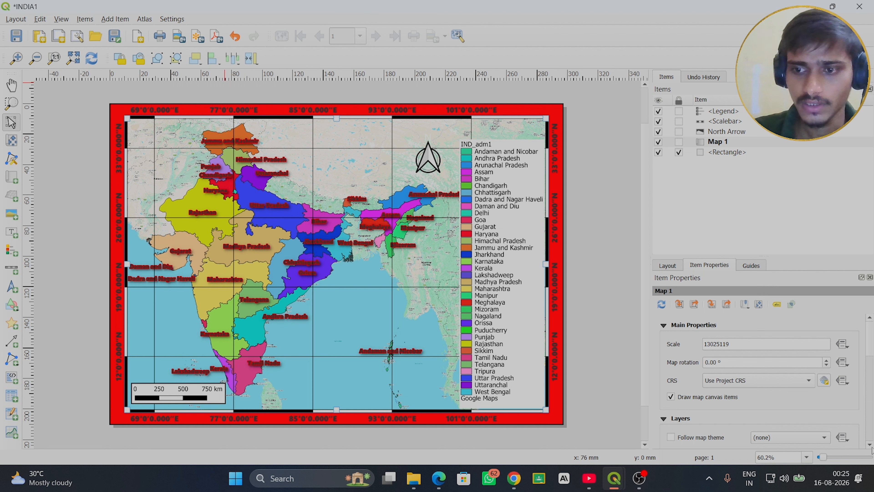
scroll(871, 449, down, 5)
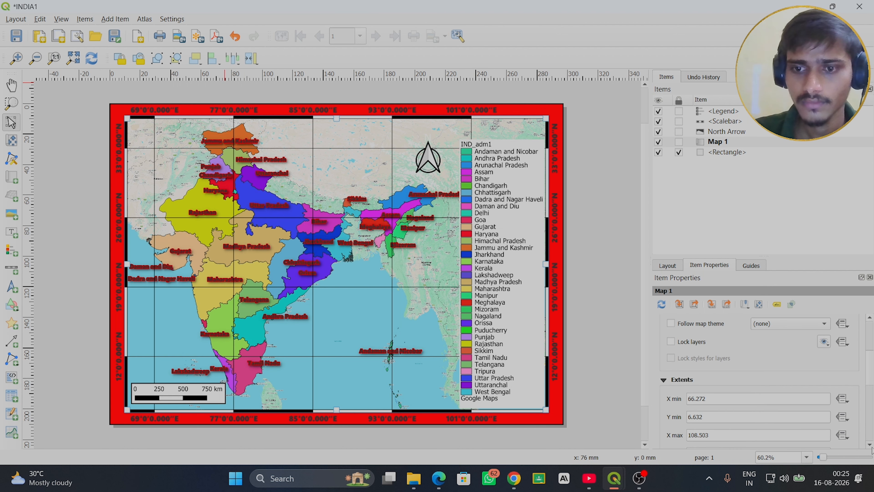
scroll(872, 449, down, 8)
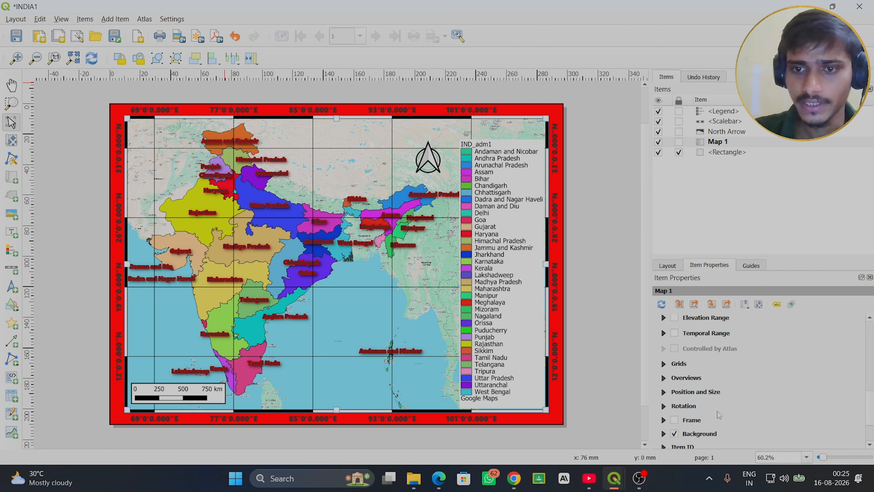
click(664, 364)
click(687, 373)
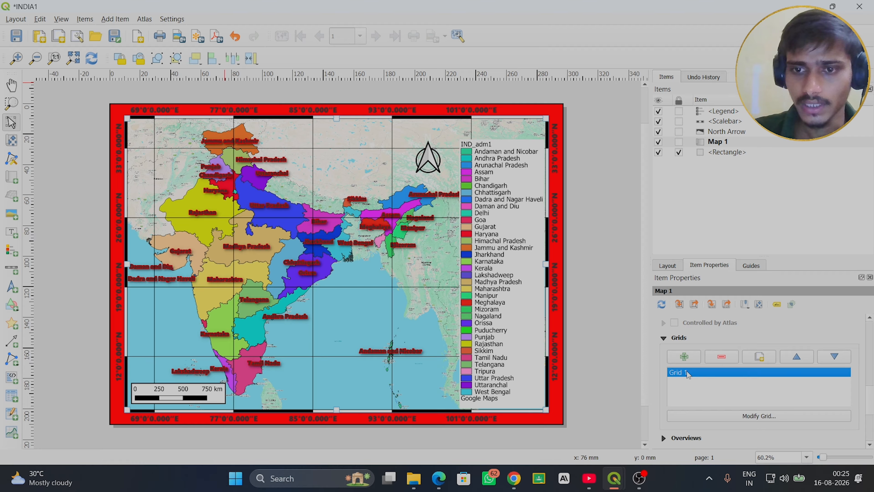
click(754, 417)
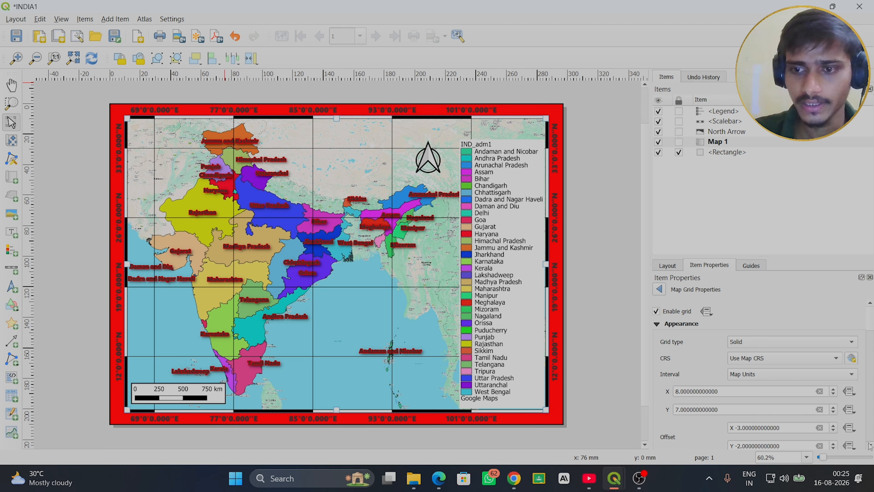
scroll(870, 446, down, 5)
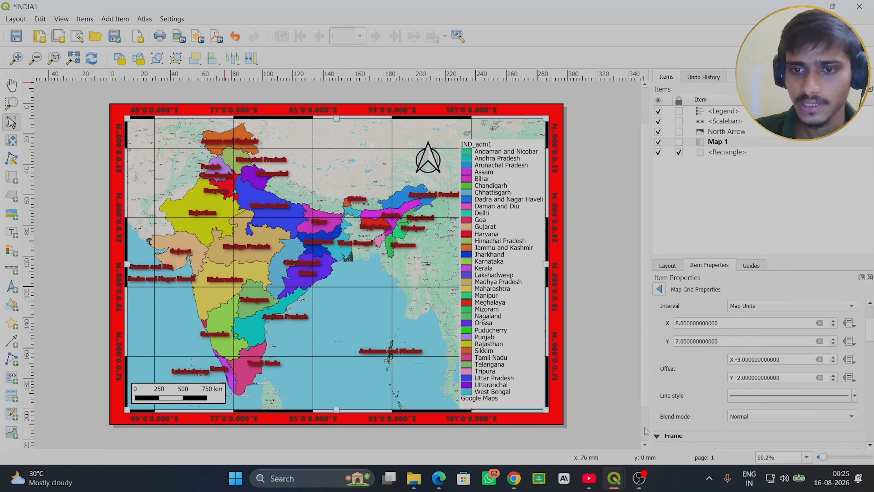
click(808, 397)
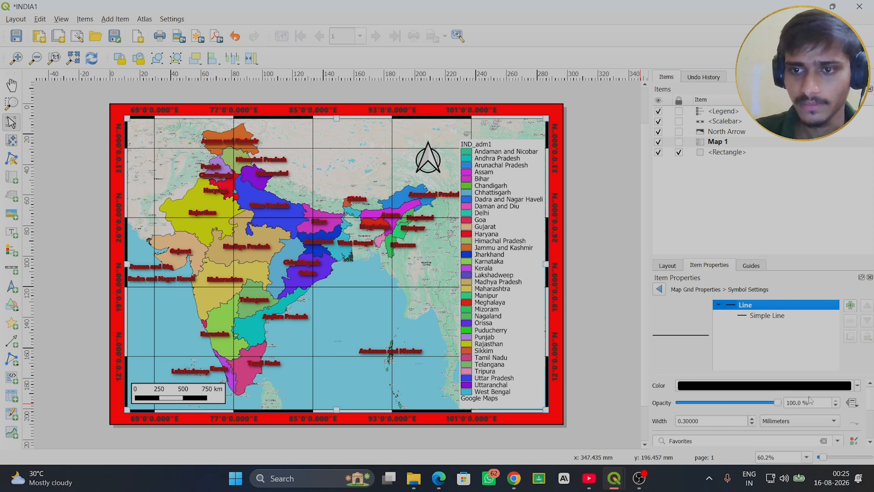
click(771, 318)
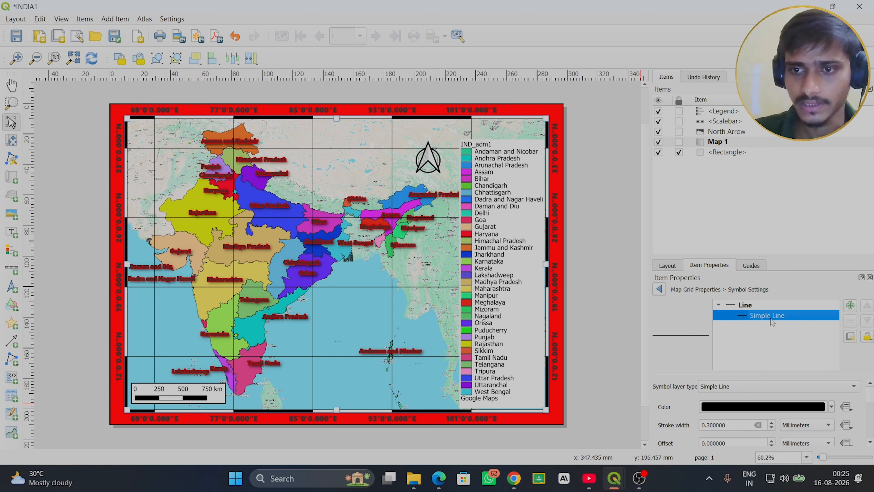
- Keep the grid's symbol layer type as Simple Line, make its line colour fully transparent, and return to Map 1's properties
click(749, 387)
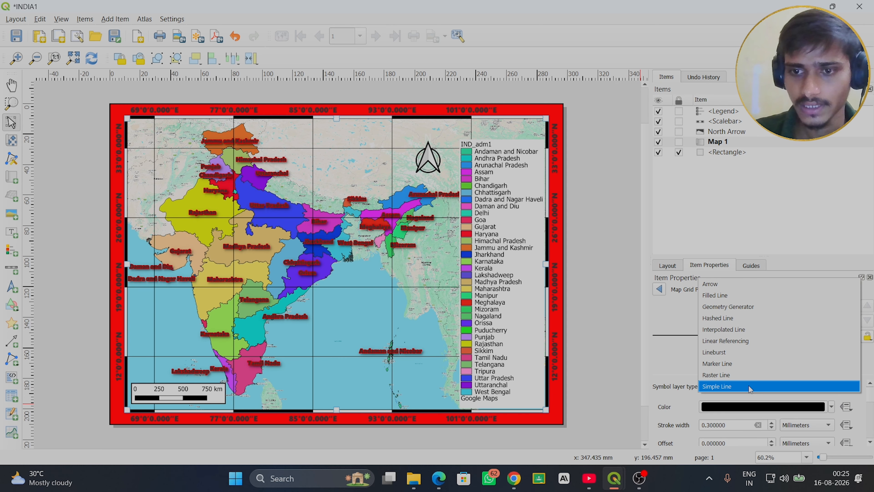
click(751, 387)
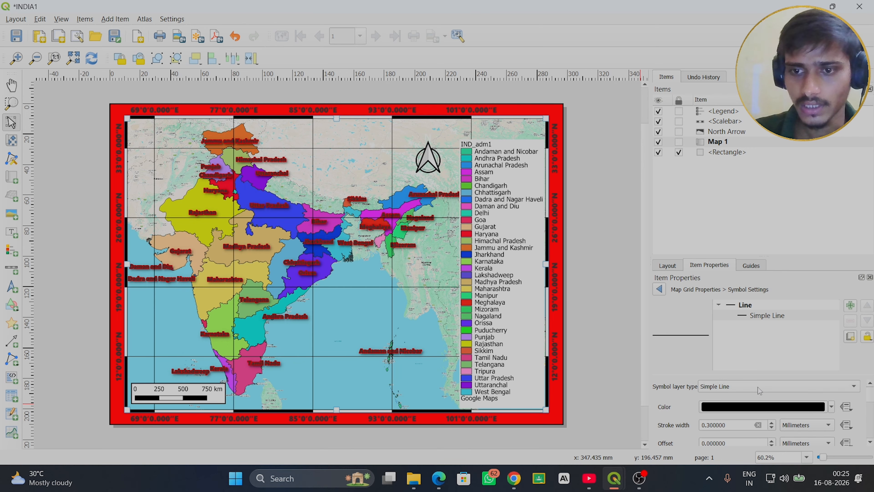
click(759, 388)
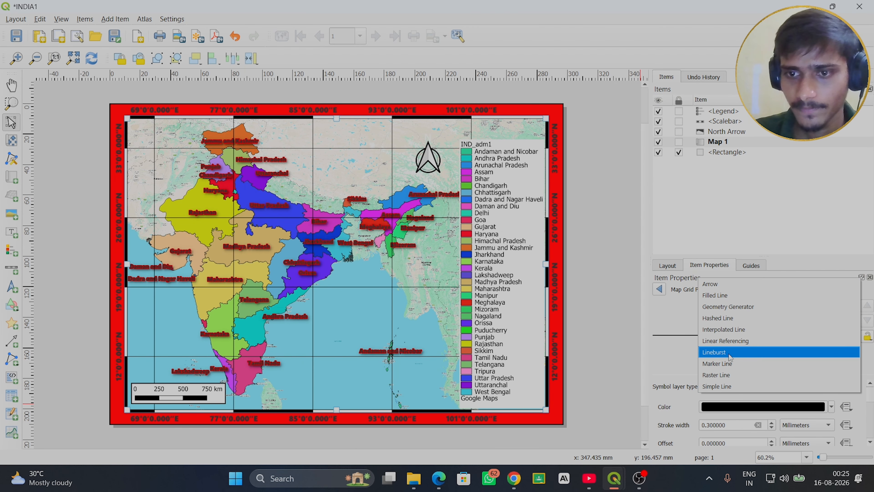
click(727, 387)
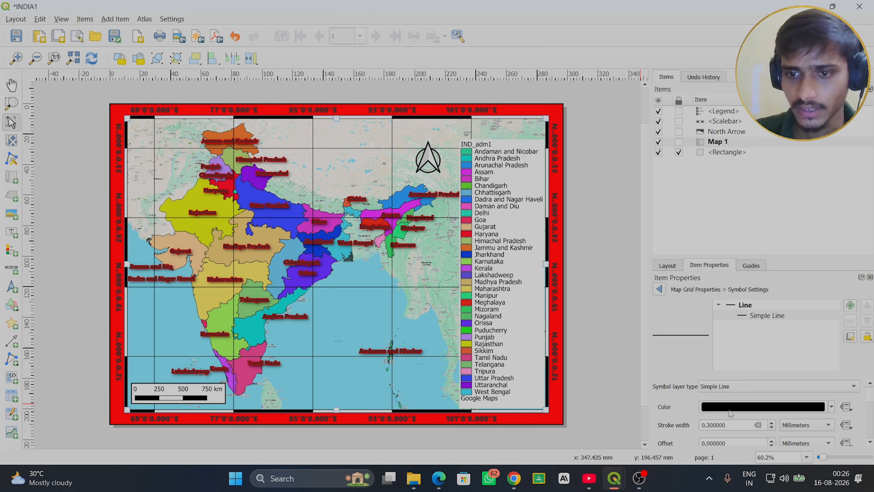
click(832, 408)
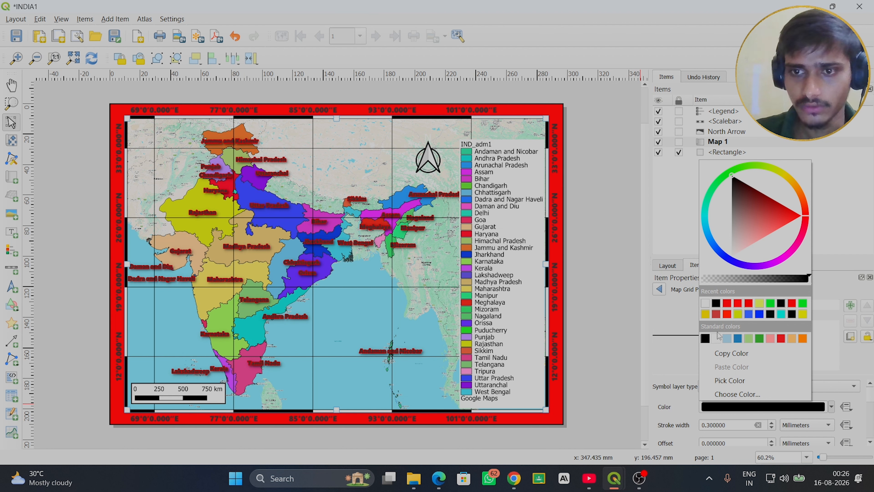
click(703, 278)
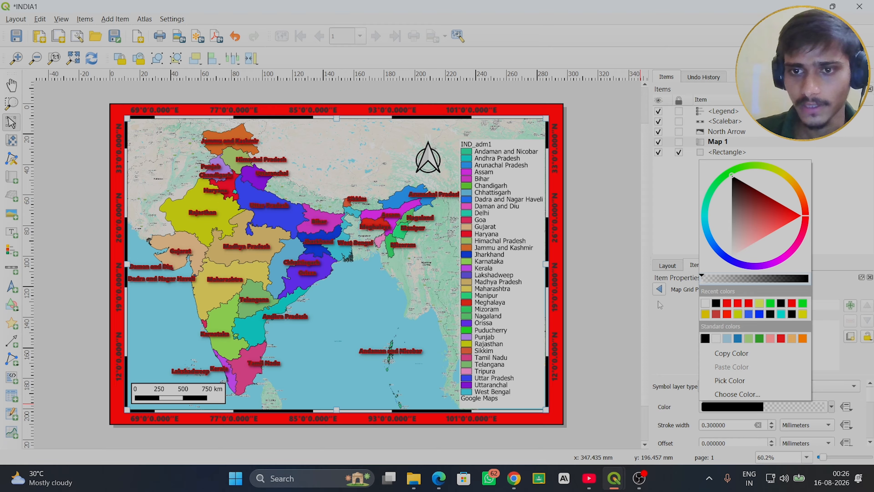
click(663, 291)
click(663, 290)
click(660, 290)
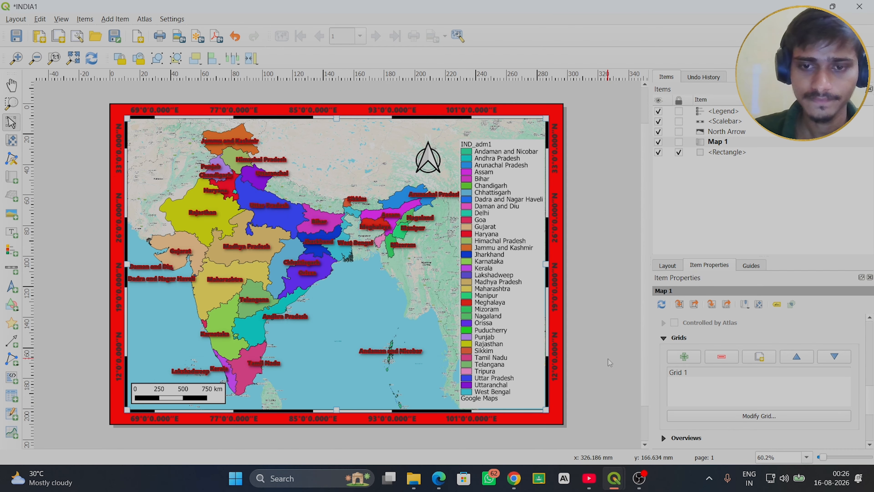
mouse_move(637, 486)
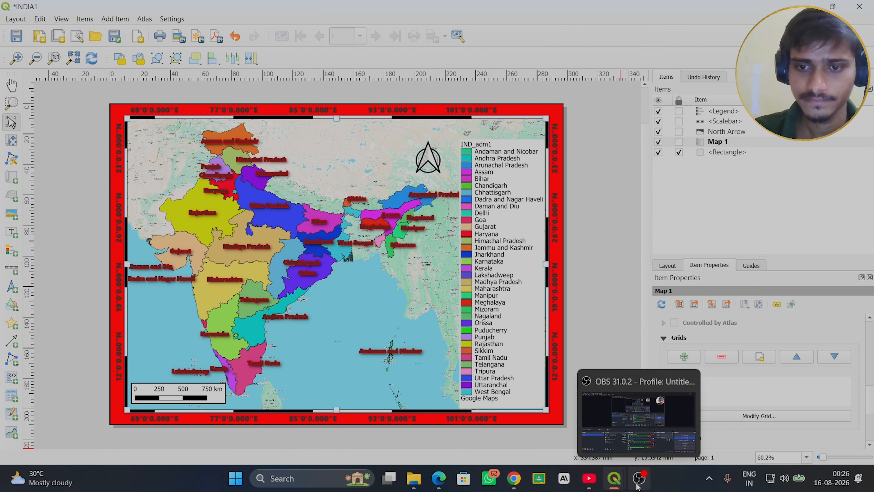
click(637, 486)
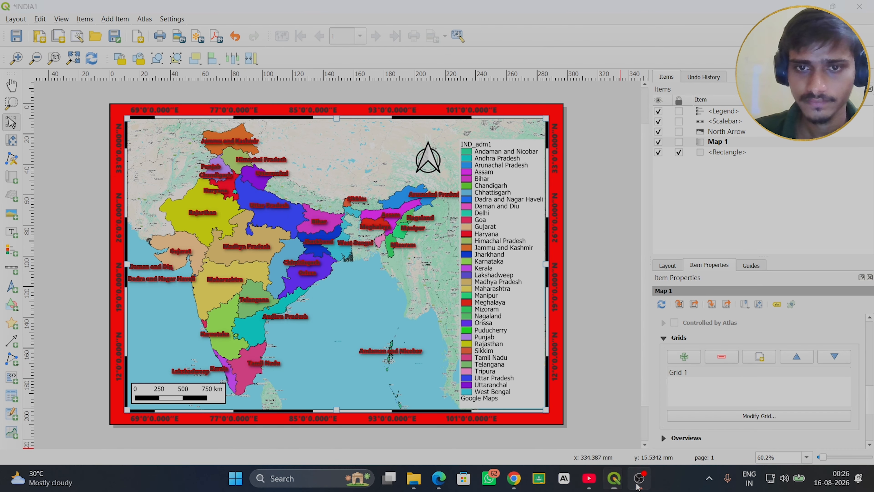
click(757, 353)
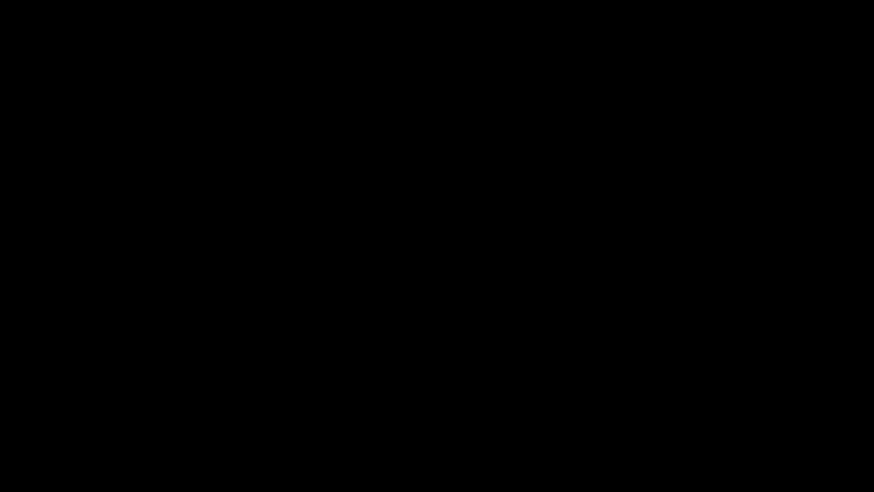